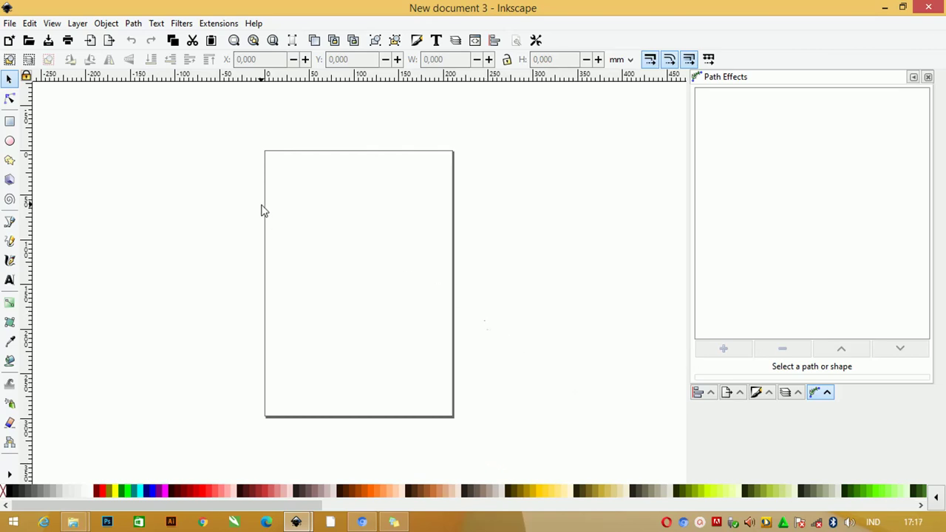
Step: Set the page to 30 × 10 cm, with display and page-size units in centimetres
{"action": "left_click", "coordinate": [10, 23]}
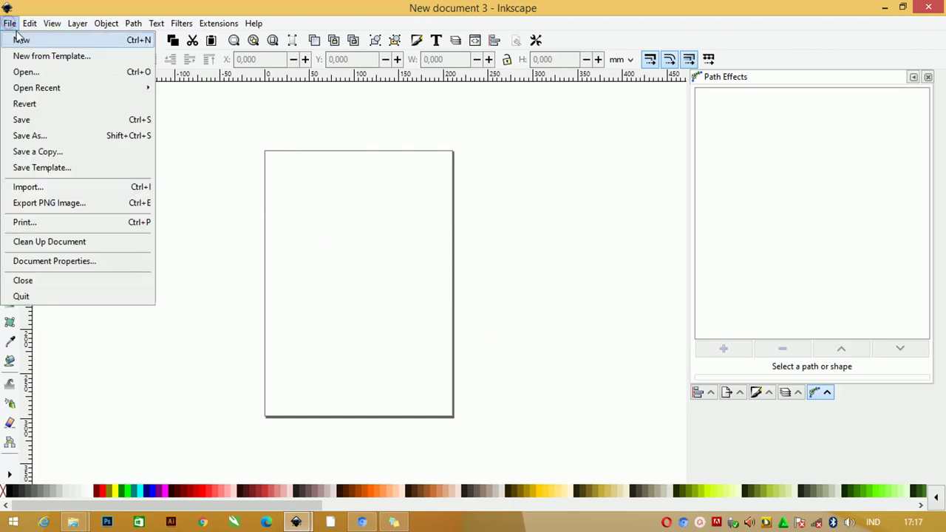
{"action": "left_click", "coordinate": [67, 260]}
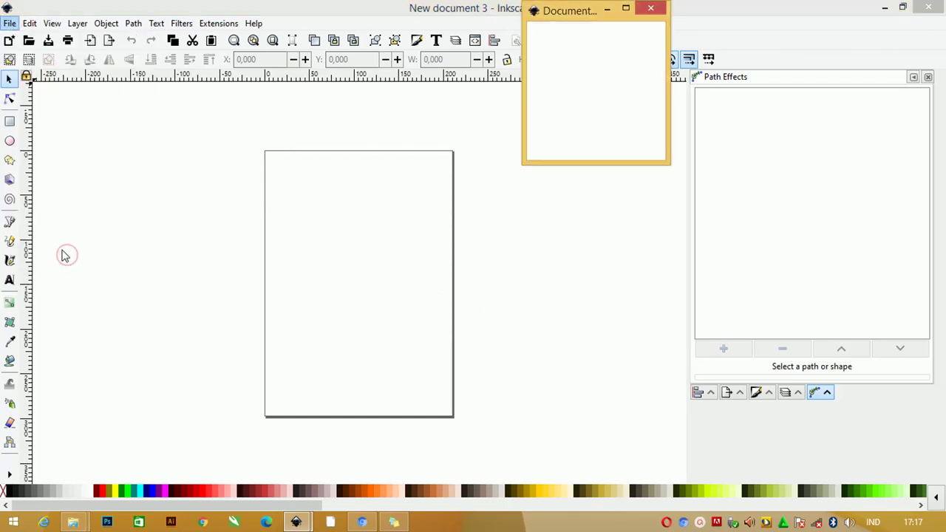
{"action": "left_click_drag", "start_coordinate": [597, 24], "coordinate": [532, 26]}
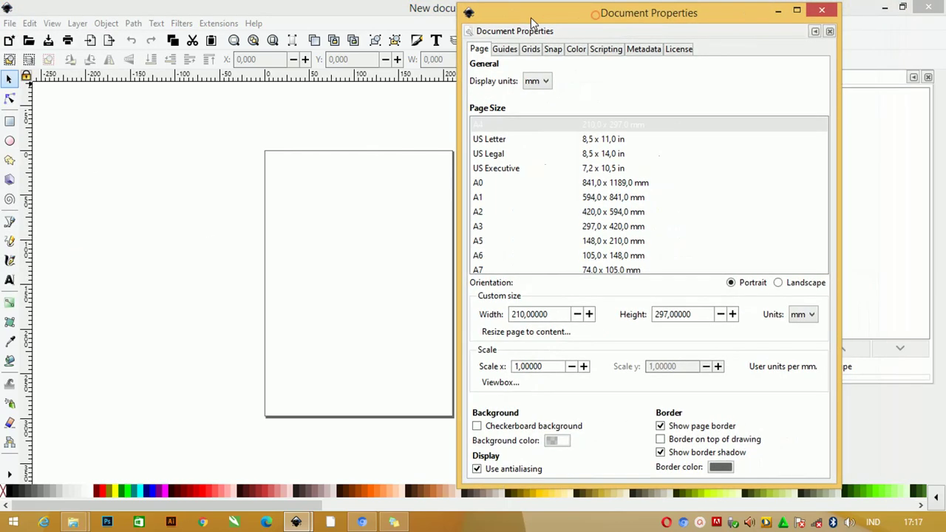
{"action": "left_click", "coordinate": [536, 83]}
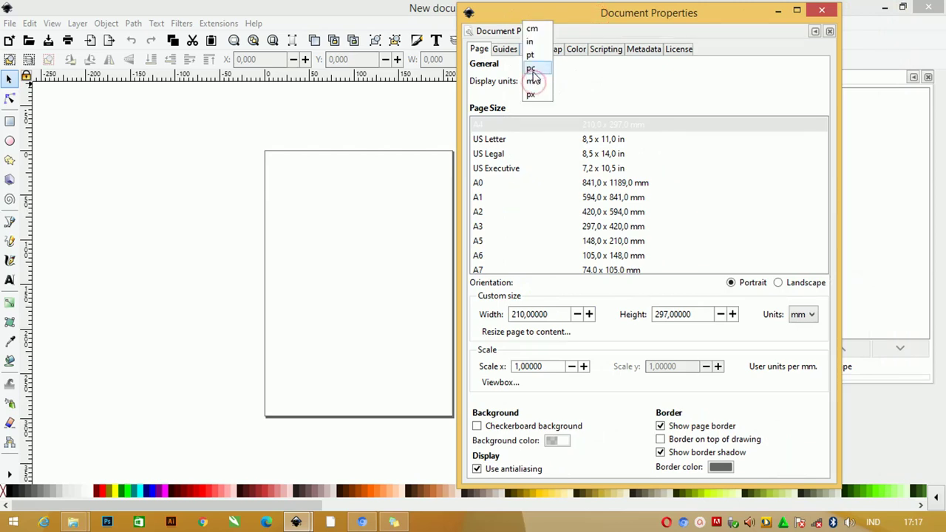
{"action": "left_click", "coordinate": [532, 29]}
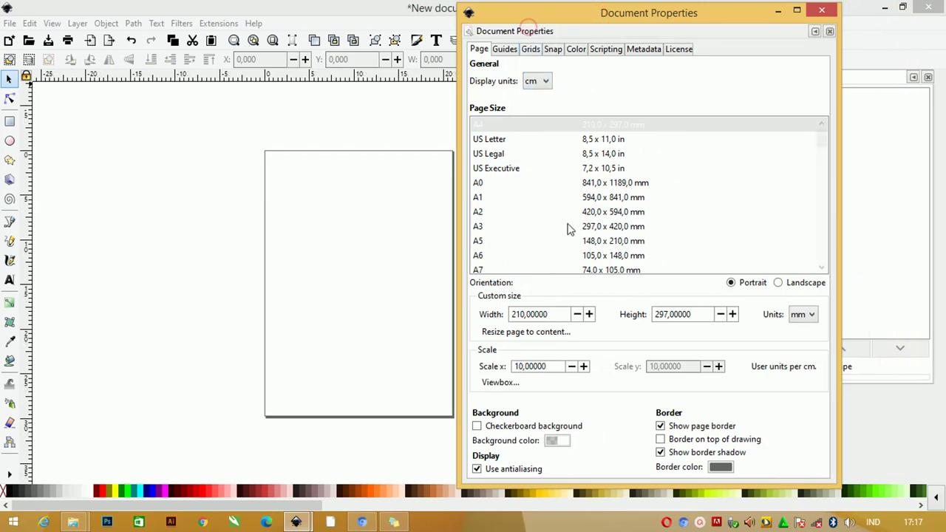
{"action": "left_click", "coordinate": [801, 315]}
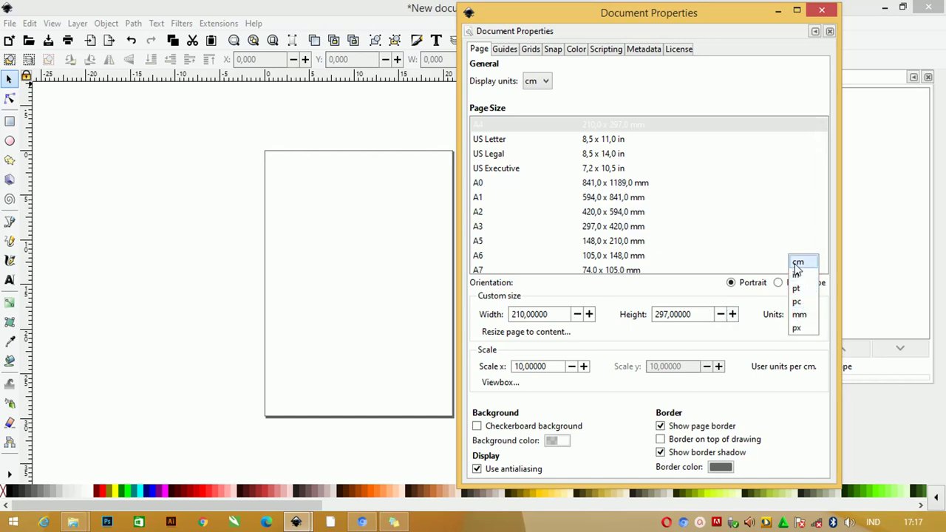
{"action": "left_click", "coordinate": [798, 263]}
{"action": "left_click_drag", "start_coordinate": [552, 314], "coordinate": [473, 309]}
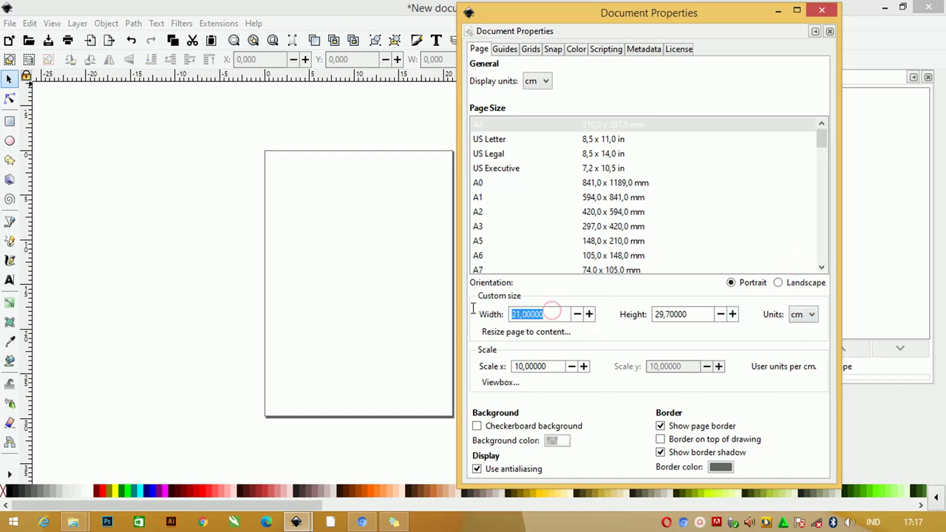
{"action": "type", "text": "30"}
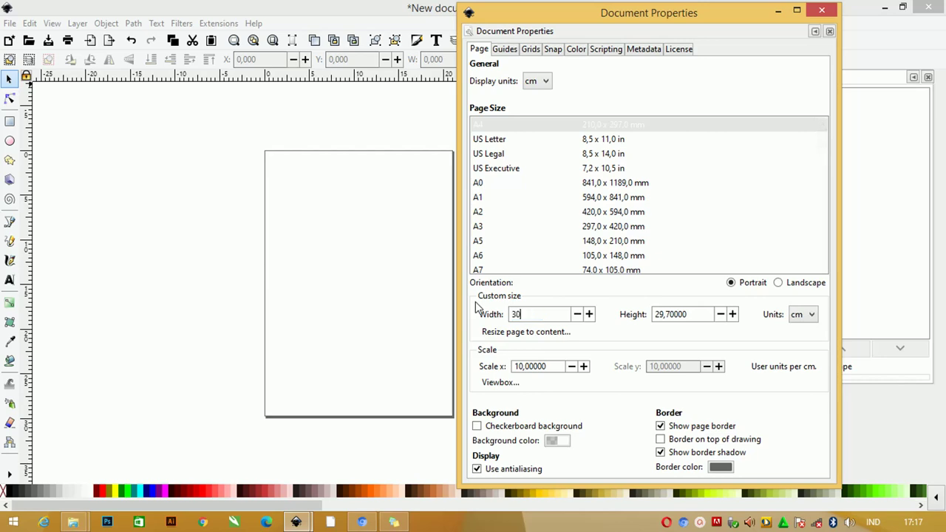
{"action": "left_click_drag", "start_coordinate": [695, 315], "coordinate": [654, 315]}
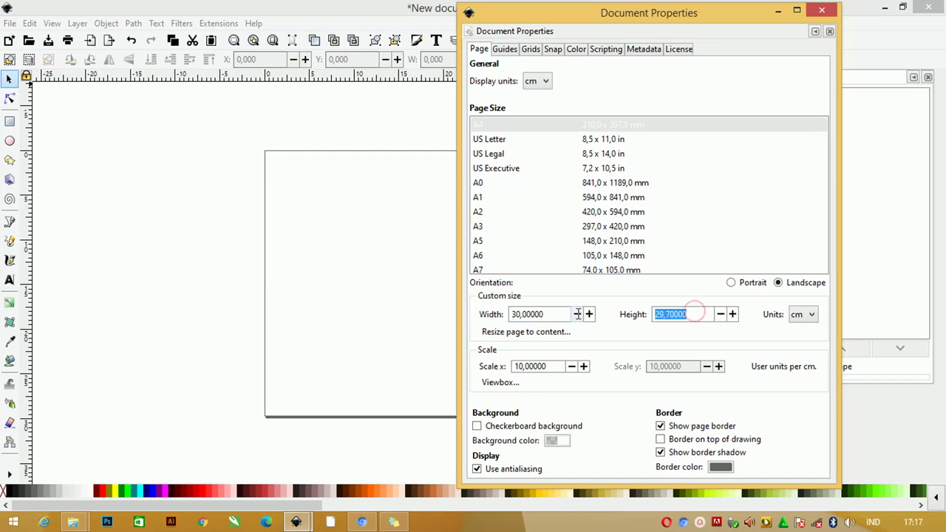
{"action": "type", "text": "10"}
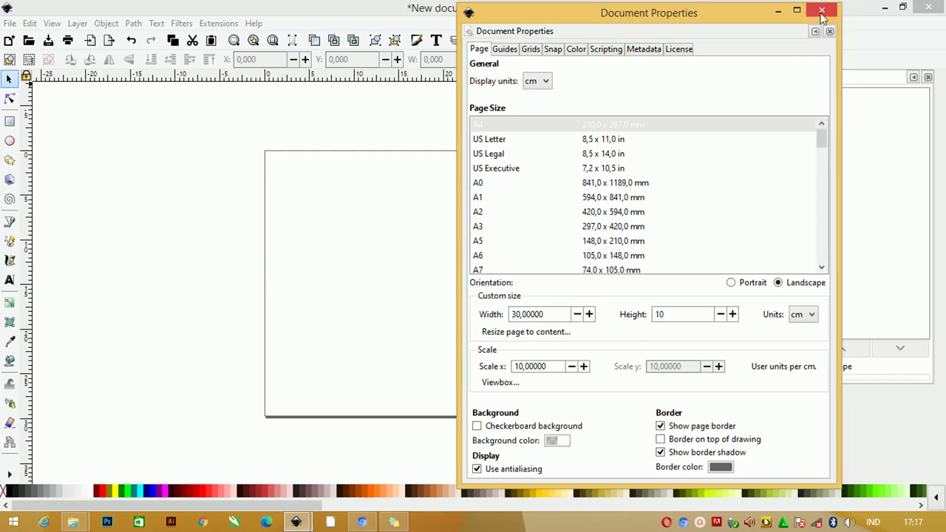
Step: Lower the object snap distance to 1 and close Document Properties
{"action": "left_click", "coordinate": [553, 49]}
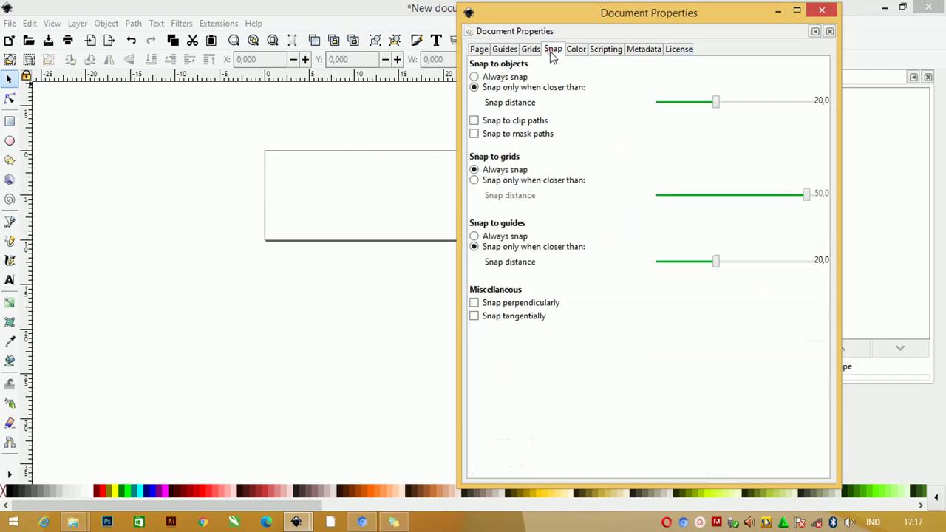
{"action": "left_click_drag", "start_coordinate": [713, 103], "coordinate": [642, 103]}
{"action": "left_click", "coordinate": [820, 11]}
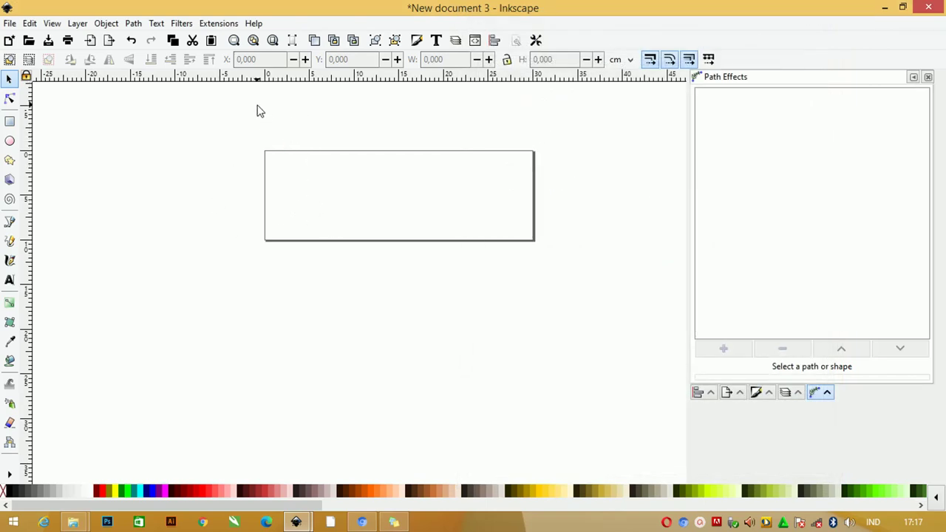
Step: Draw a black rectangle over the page and size it to exactly W 30 × H 10 cm
{"action": "left_click", "coordinate": [9, 120]}
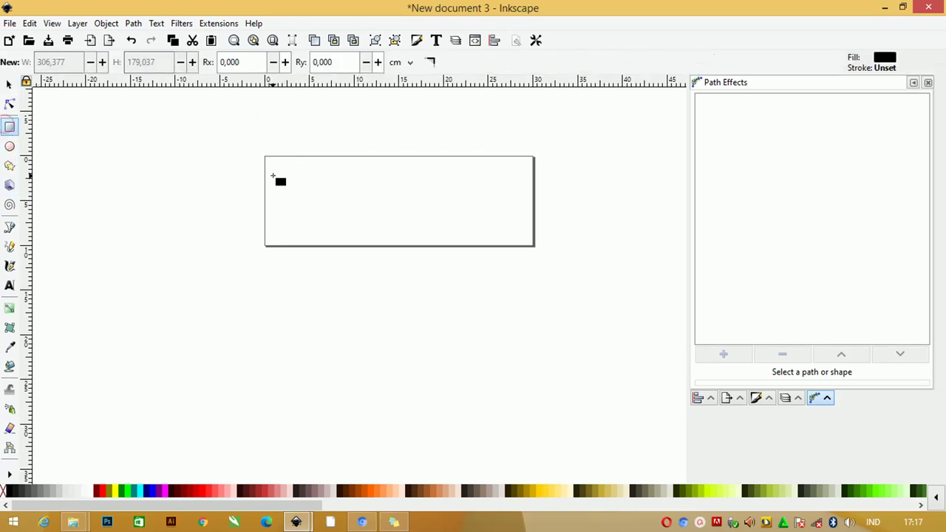
{"action": "left_click_drag", "start_coordinate": [264, 155], "coordinate": [535, 247]}
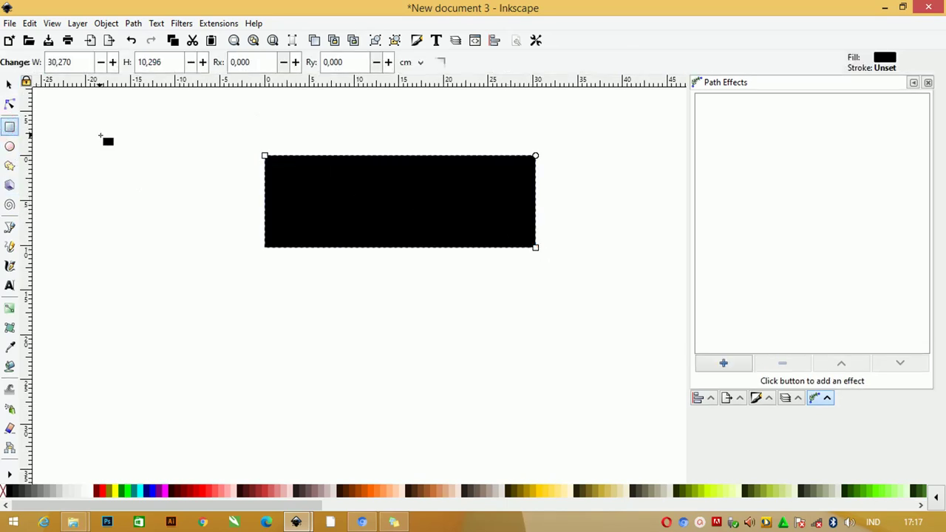
{"action": "left_click", "coordinate": [9, 83]}
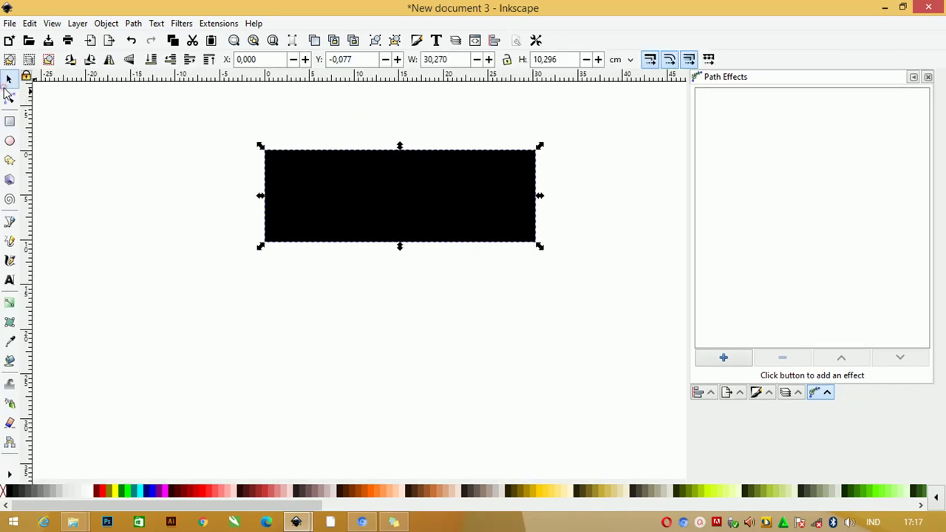
{"action": "double_click", "coordinate": [443, 59]}
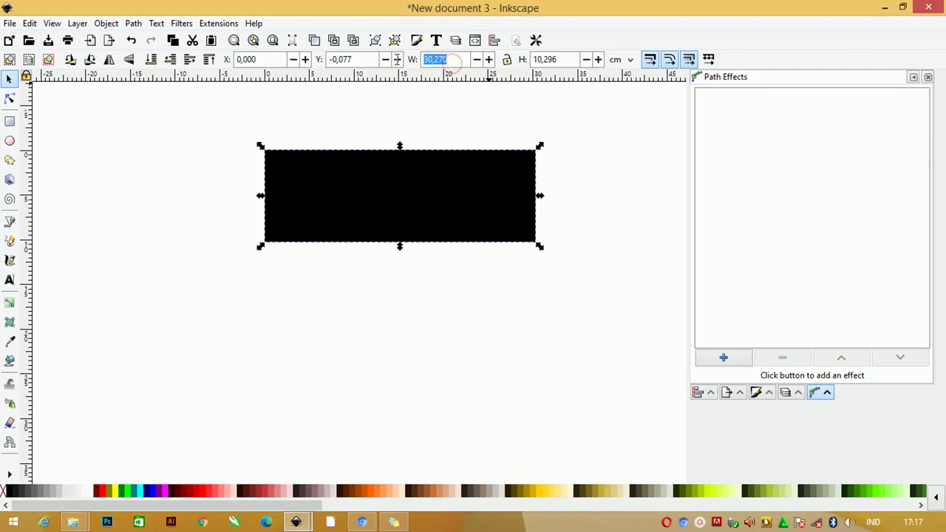
{"action": "type", "text": "30"}
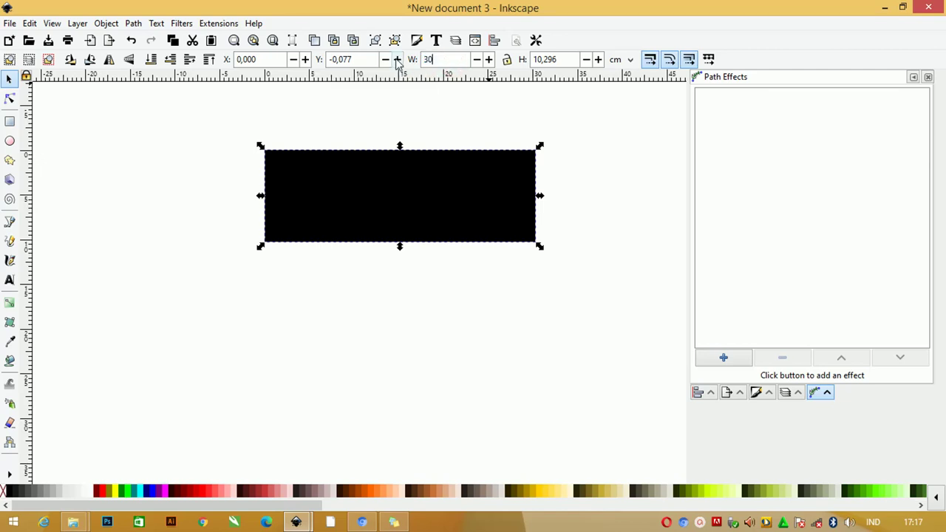
{"action": "key", "text": "Tab"}
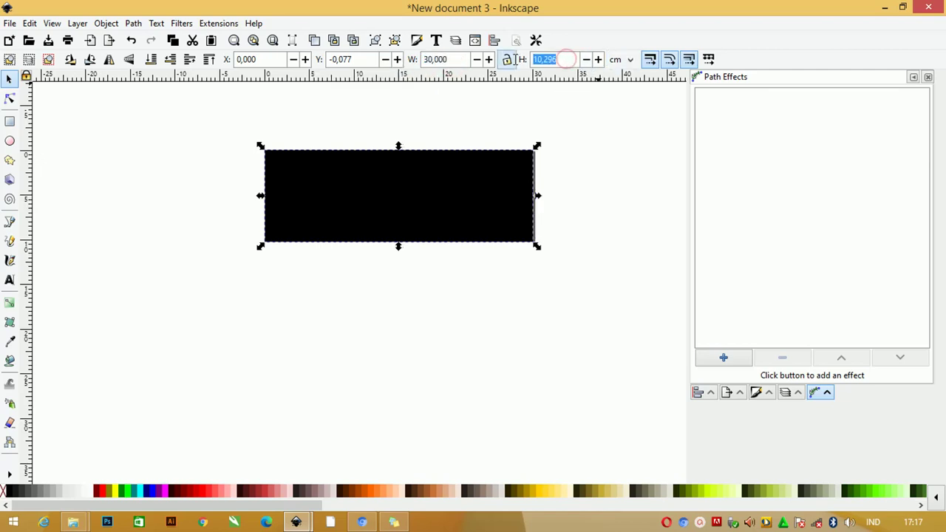
{"action": "type", "text": "10"}
{"action": "key", "text": "Return"}
{"action": "left_click", "coordinate": [554, 130]}
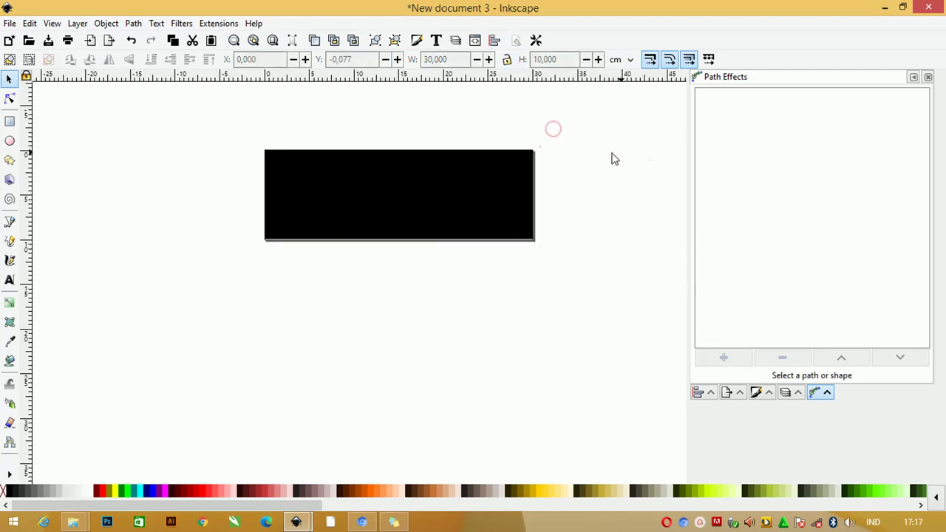
Step: Centre the rectangle horizontally and vertically on the page
{"action": "left_click", "coordinate": [482, 214]}
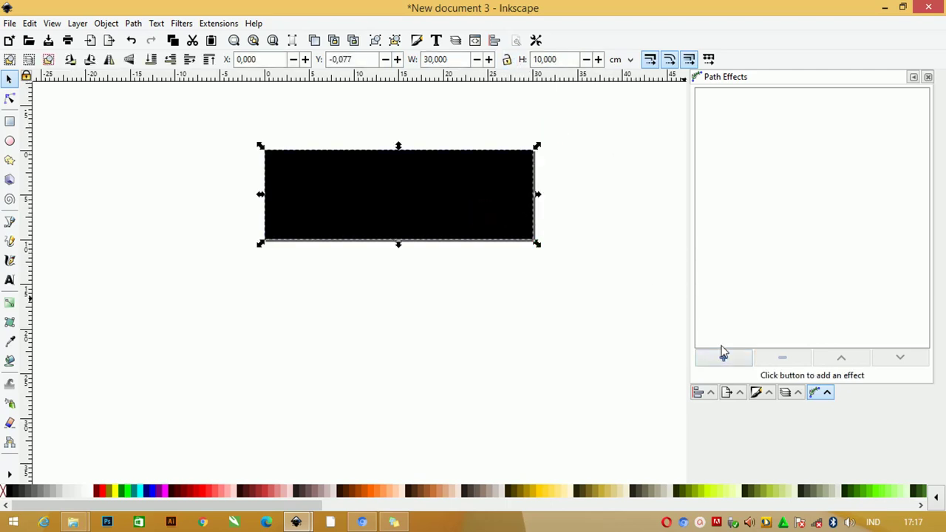
{"action": "left_click", "coordinate": [700, 393]}
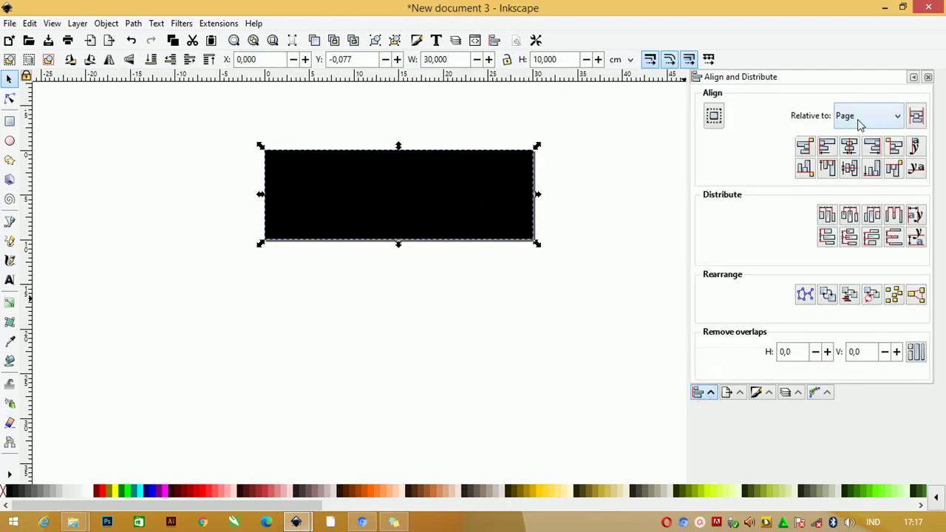
{"action": "left_click", "coordinate": [849, 147]}
{"action": "left_click", "coordinate": [849, 168]}
{"action": "left_click", "coordinate": [574, 142]}
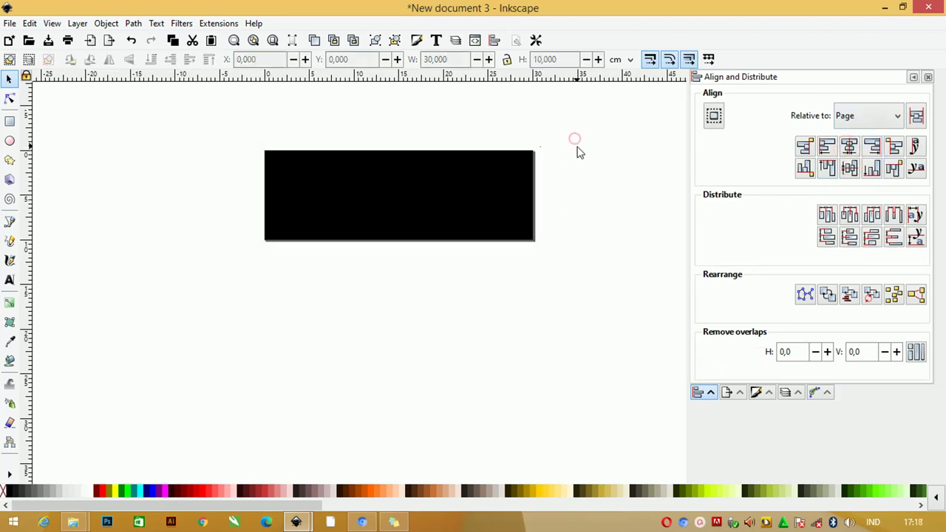
Step: Duplicate the rectangle and move the copy to the right of the original
{"action": "scroll", "coordinate": [417, 199], "scroll_direction": "down", "scroll_amount": 1, "text": "ctrl"}
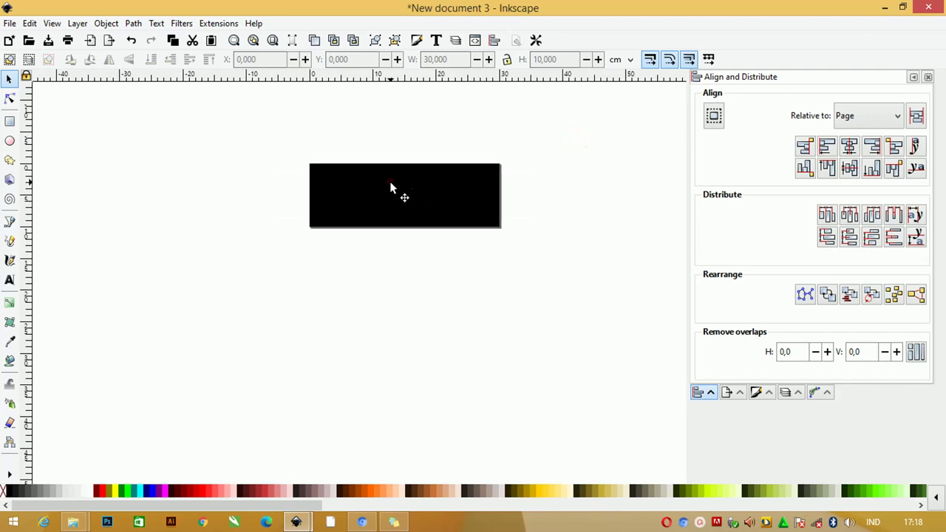
{"action": "left_click", "coordinate": [390, 187]}
{"action": "scroll", "coordinate": [390, 186], "scroll_direction": "down", "scroll_amount": 1, "text": "ctrl"}
{"action": "key", "text": "ctrl+d"}
{"action": "left_click_drag", "start_coordinate": [393, 189], "coordinate": [551, 198]}
Step: Give both rectangles a black stroke and no fill
{"action": "left_click", "coordinate": [421, 196], "text": "shift"}
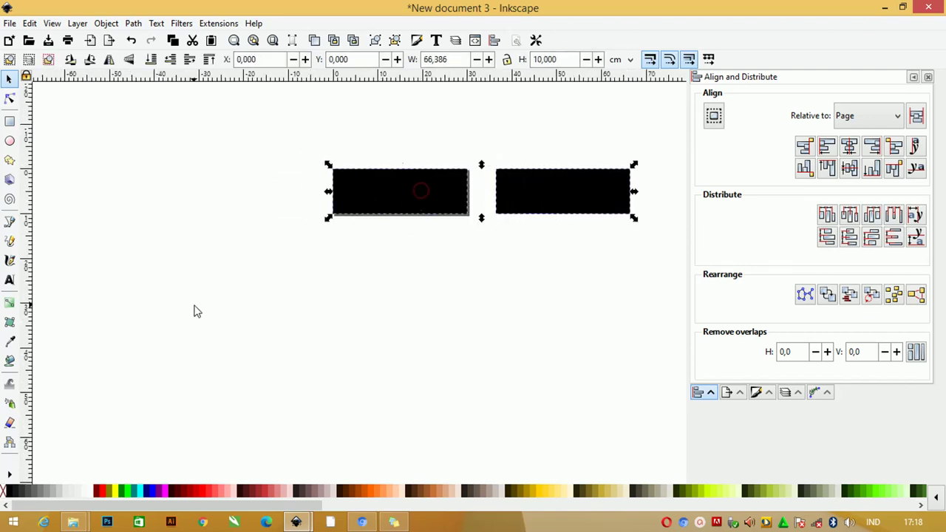
{"action": "right_click", "coordinate": [8, 494]}
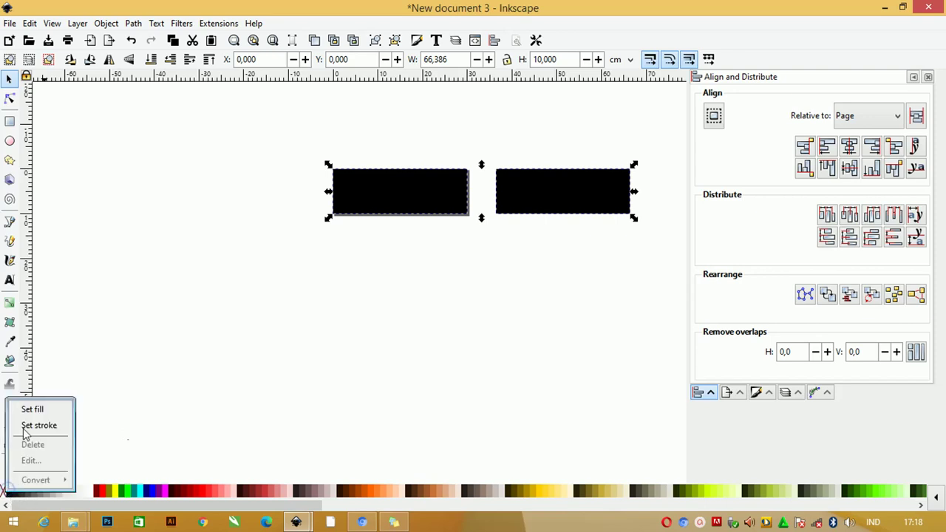
{"action": "left_click", "coordinate": [29, 426]}
{"action": "left_click", "coordinate": [4, 492]}
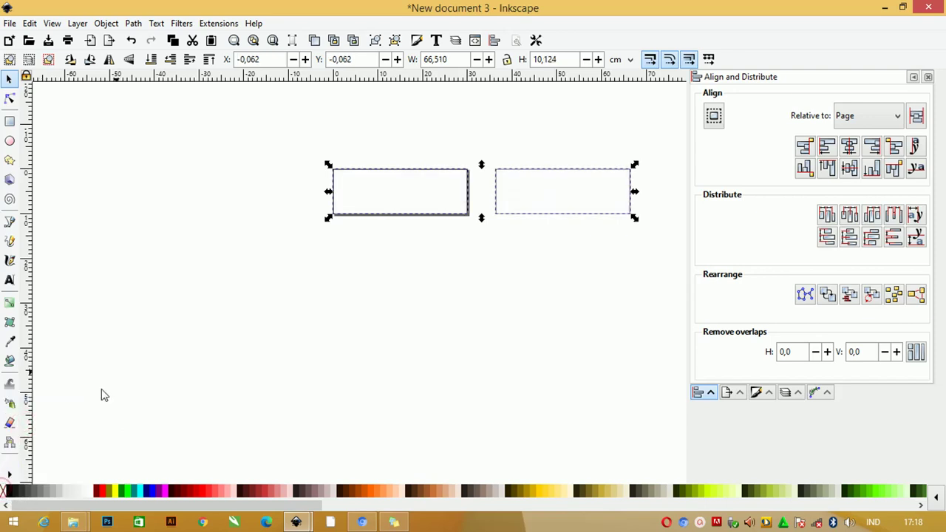
{"action": "key", "text": "z"}
{"action": "mouse_move", "coordinate": [277, 147]}
{"action": "left_mouse_down"}
{"action": "mouse_move", "coordinate": [569, 247]}
{"action": "mouse_move", "coordinate": [668, 265]}
{"action": "left_mouse_up"}
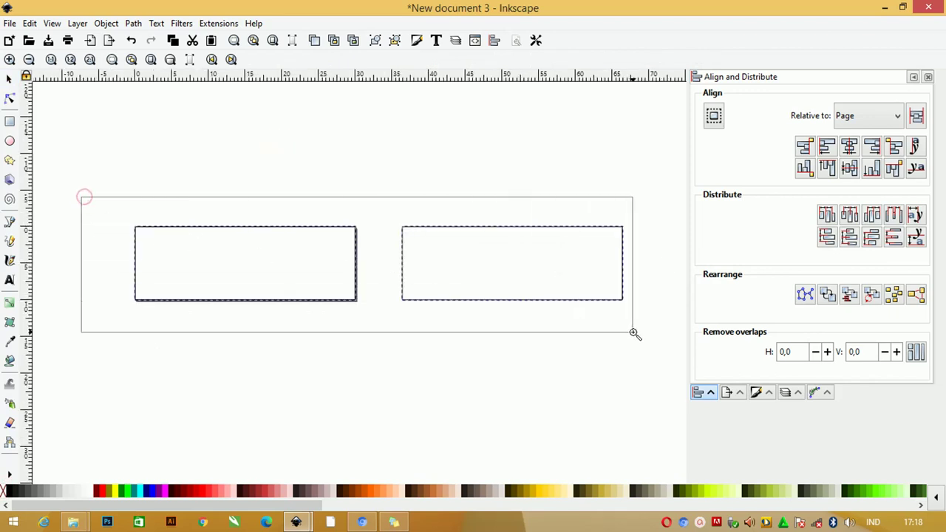
{"action": "left_click_drag", "start_coordinate": [102, 202], "coordinate": [671, 359]}
{"action": "left_click", "coordinate": [9, 78]}
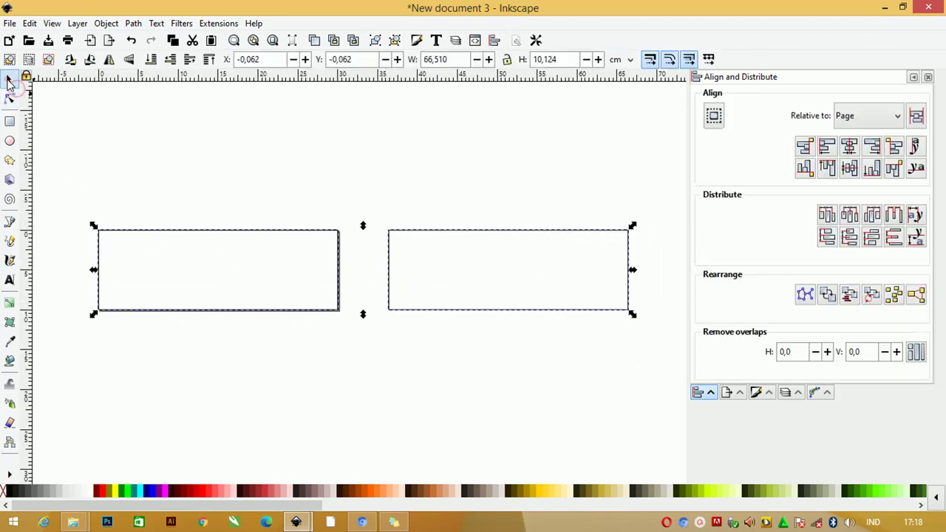
{"action": "left_click", "coordinate": [70, 119]}
{"action": "mouse_move", "coordinate": [74, 522]}
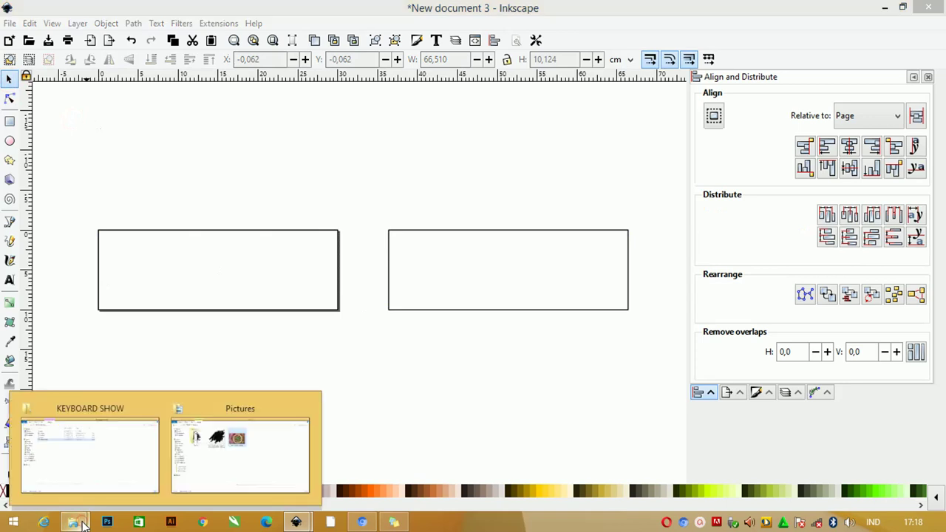
Step: Select the X_Banner scribble PNG and the pizza JPG in Pictures and drag both into Inkscape
{"action": "left_click", "coordinate": [199, 445]}
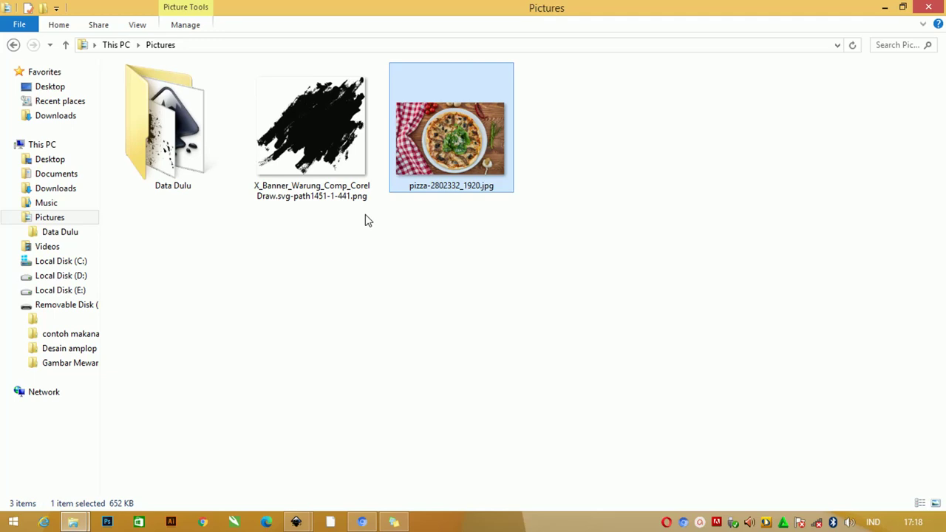
{"action": "left_click", "coordinate": [344, 157]}
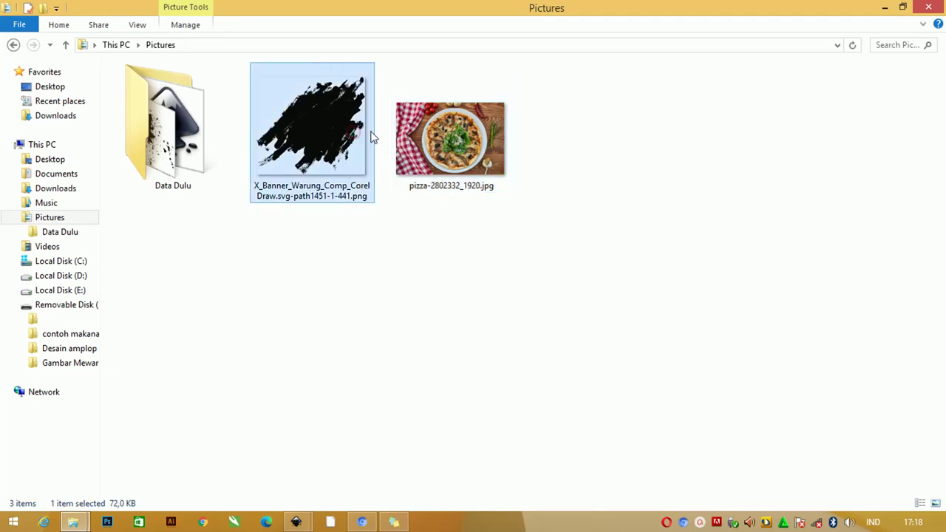
{"action": "left_click", "coordinate": [467, 157]}
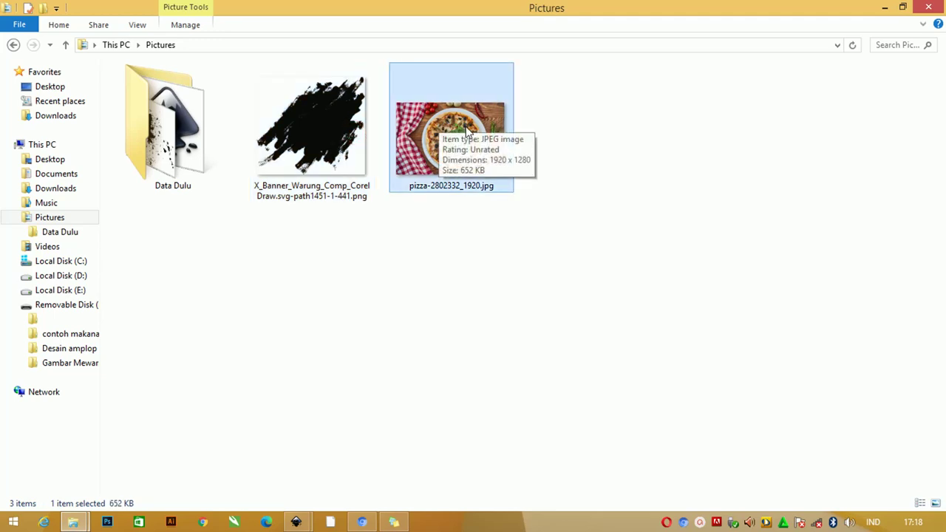
{"action": "left_click_drag", "start_coordinate": [595, 176], "coordinate": [340, 124]}
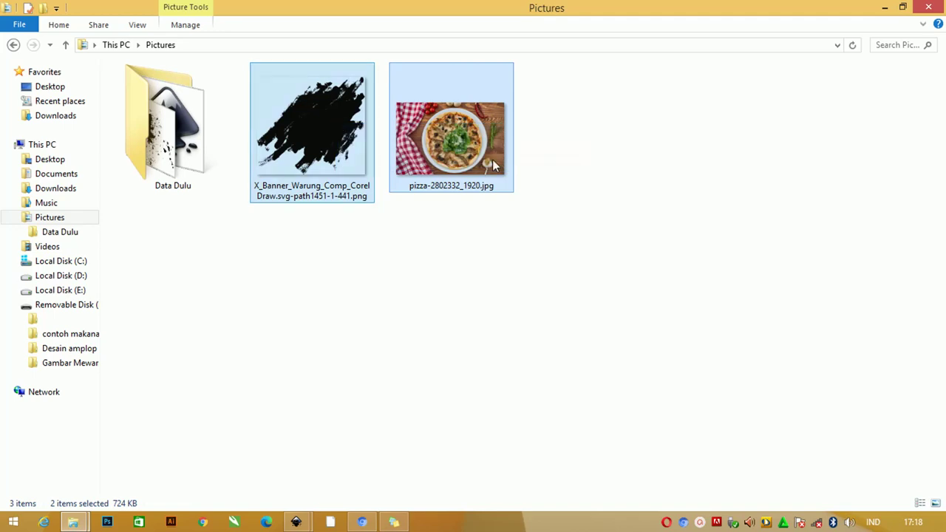
{"action": "left_click", "coordinate": [336, 141]}
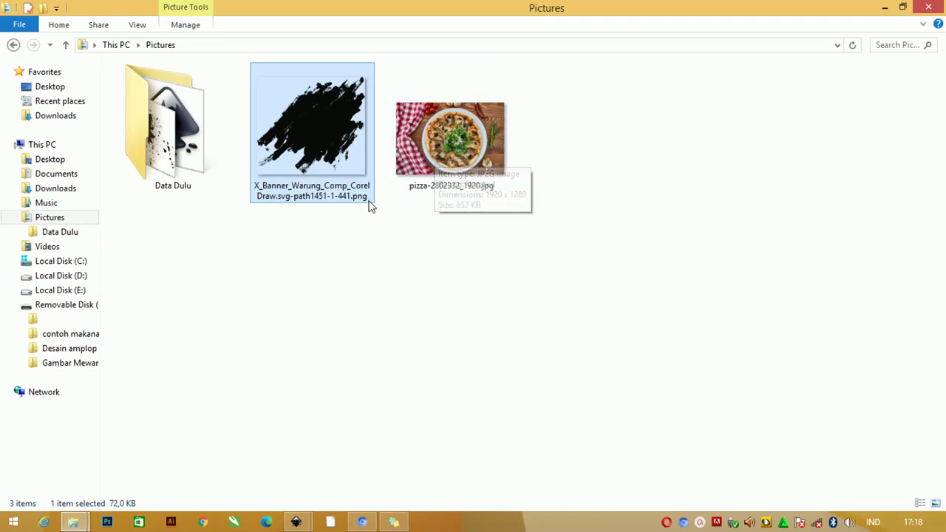
{"action": "key", "text": "Right"}
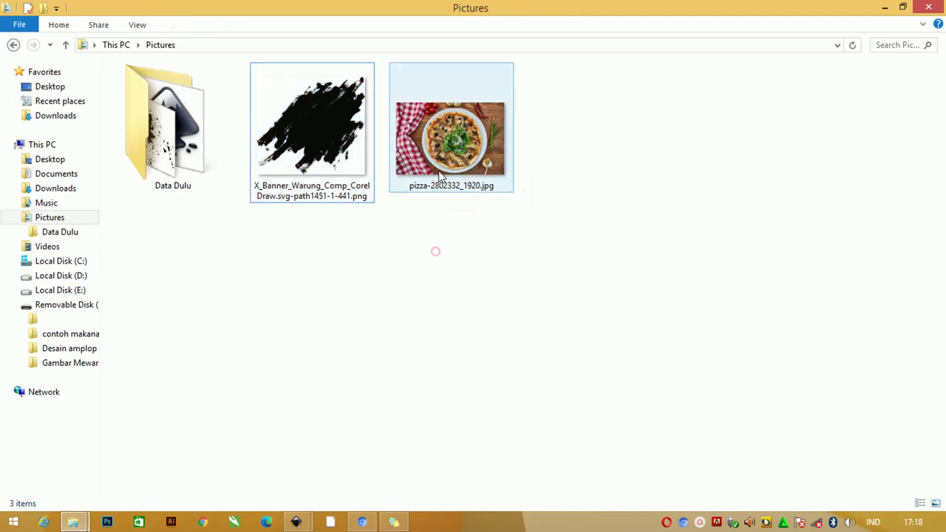
{"action": "left_click", "coordinate": [309, 144], "text": "ctrl"}
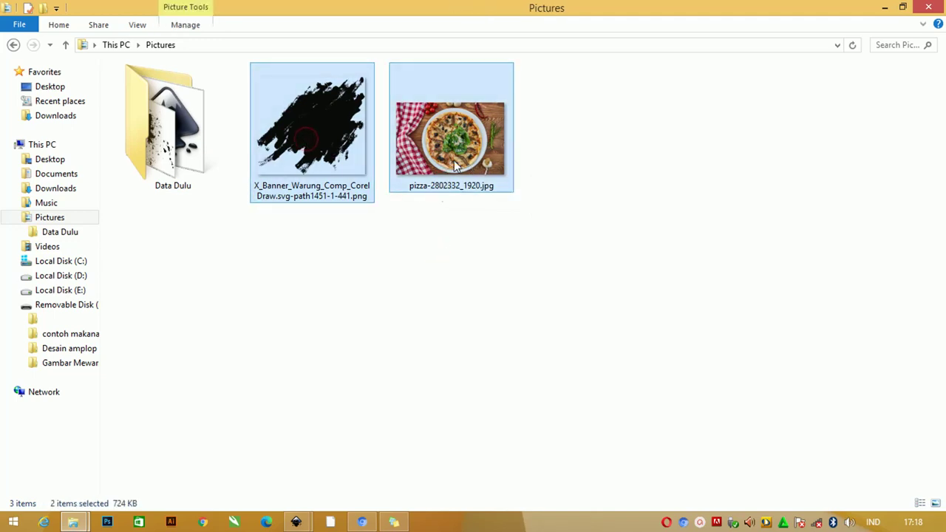
{"action": "mouse_move", "coordinate": [457, 167]}
{"action": "left_mouse_down"}
{"action": "mouse_move", "coordinate": [441, 220]}
{"action": "mouse_move", "coordinate": [301, 488]}
{"action": "mouse_move", "coordinate": [296, 523]}
{"action": "mouse_move", "coordinate": [379, 454]}
{"action": "mouse_move", "coordinate": [295, 522]}
{"action": "mouse_move", "coordinate": [332, 482]}
{"action": "mouse_move", "coordinate": [362, 360]}
{"action": "left_mouse_up"}
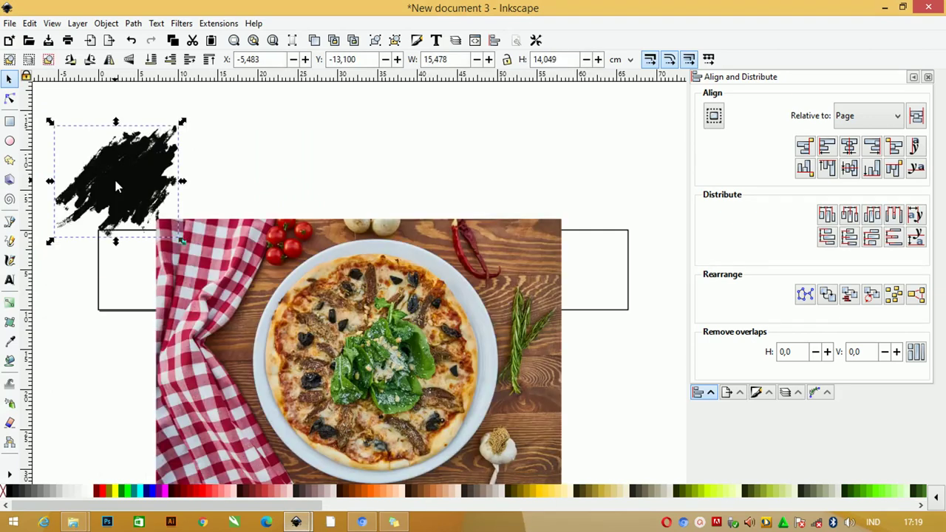
Step: Place the pizza photo right of the rectangles and the scribble just above the left rectangle
{"action": "scroll", "coordinate": [205, 211], "scroll_direction": "down", "scroll_amount": 2}
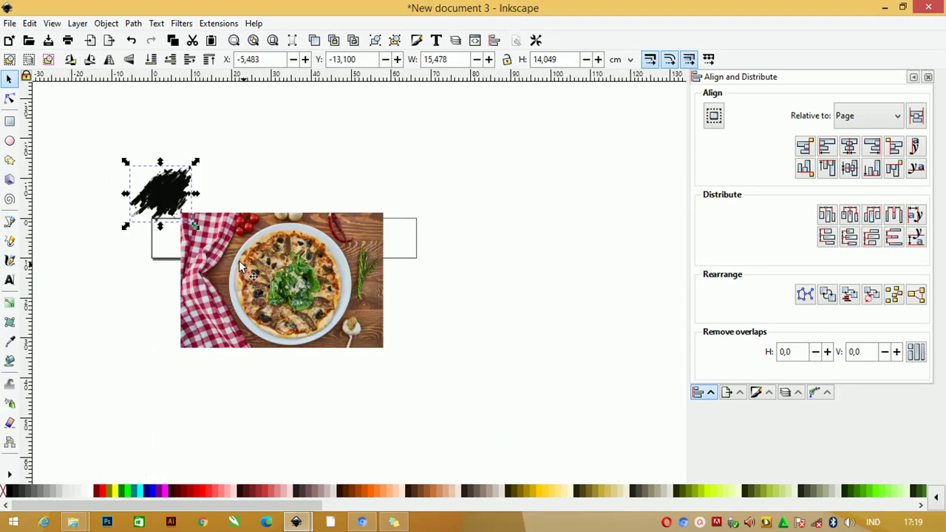
{"action": "mouse_move", "coordinate": [253, 269]}
{"action": "left_mouse_down"}
{"action": "mouse_move", "coordinate": [556, 246]}
{"action": "mouse_move", "coordinate": [533, 242]}
{"action": "left_mouse_up"}
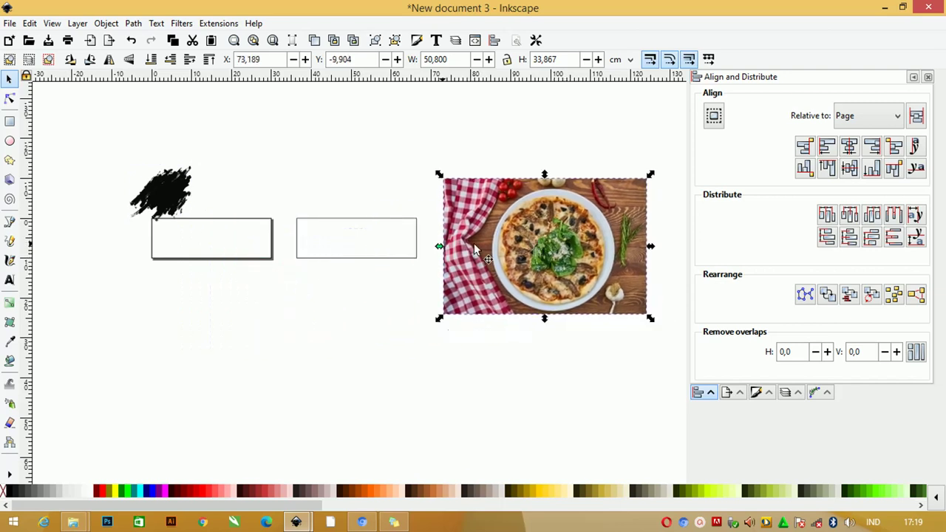
{"action": "left_click_drag", "start_coordinate": [178, 193], "coordinate": [182, 171]}
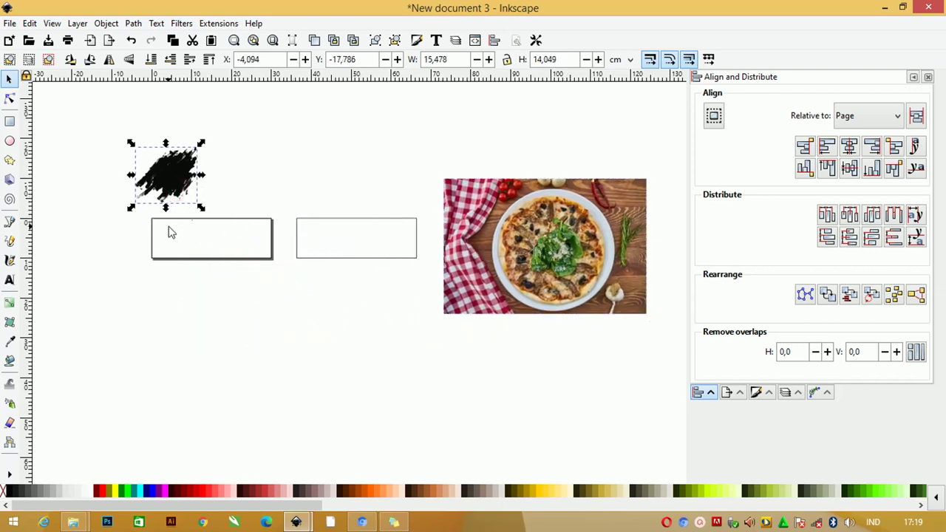
{"action": "key", "text": "z"}
{"action": "left_click_drag", "start_coordinate": [112, 200], "coordinate": [365, 289]}
{"action": "left_click", "coordinate": [10, 79]}
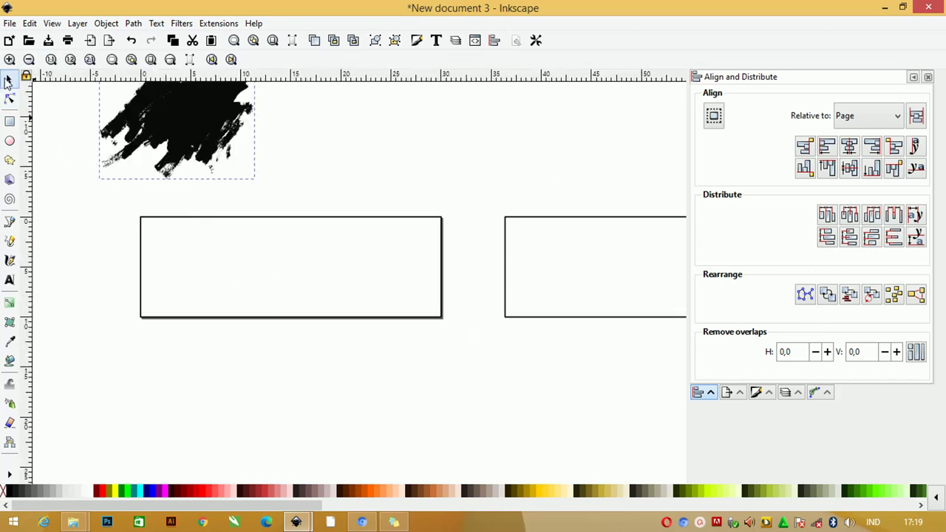
{"action": "left_click", "coordinate": [355, 218]}
{"action": "scroll", "coordinate": [373, 221], "scroll_direction": "up", "scroll_amount": 2}
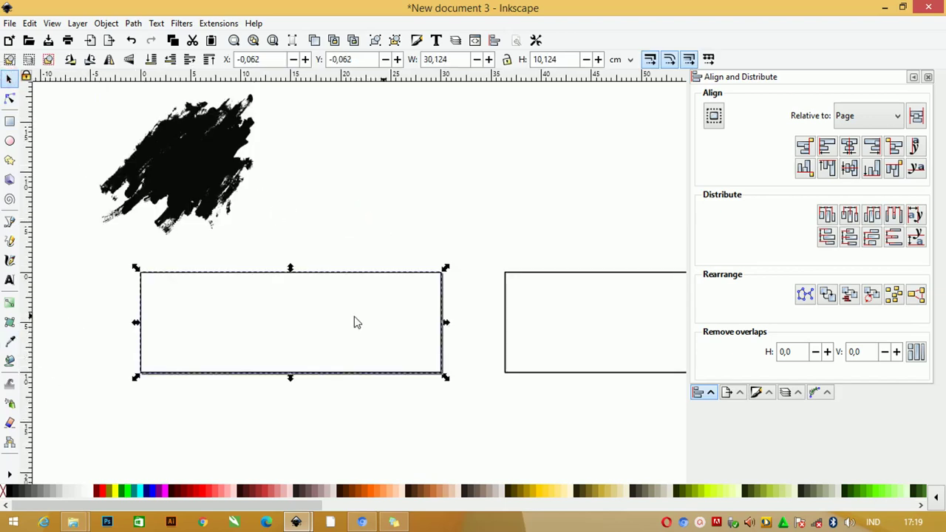
Step: Fill the left rectangle with a linear gradient and set its stroke to none
{"action": "left_click", "coordinate": [756, 392]}
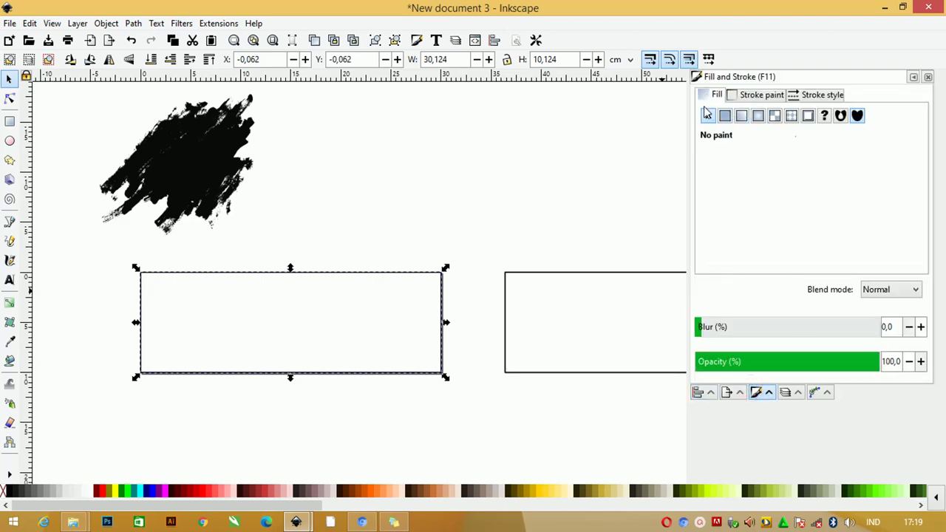
{"action": "left_click", "coordinate": [741, 115]}
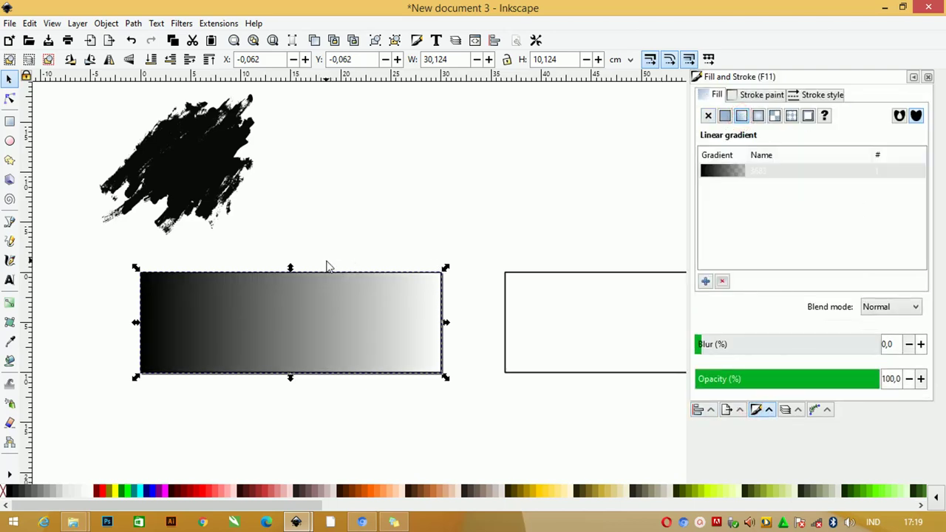
{"action": "right_click", "coordinate": [3, 493]}
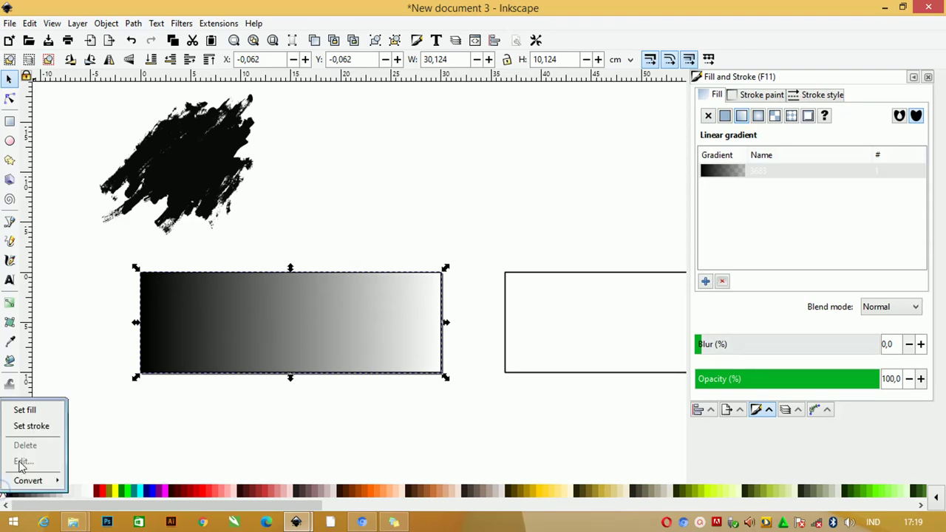
{"action": "left_click", "coordinate": [30, 427]}
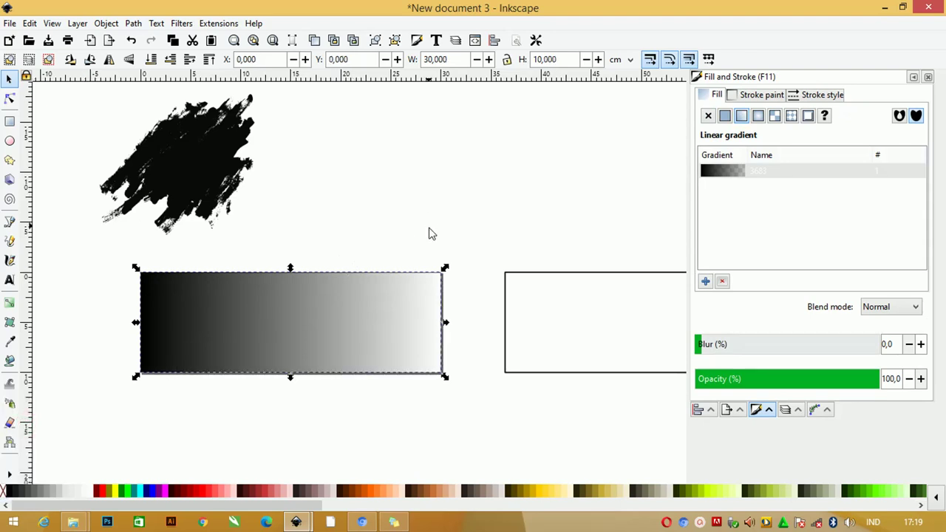
{"action": "left_click", "coordinate": [418, 190]}
{"action": "left_click", "coordinate": [401, 288]}
{"action": "left_click", "coordinate": [373, 212]}
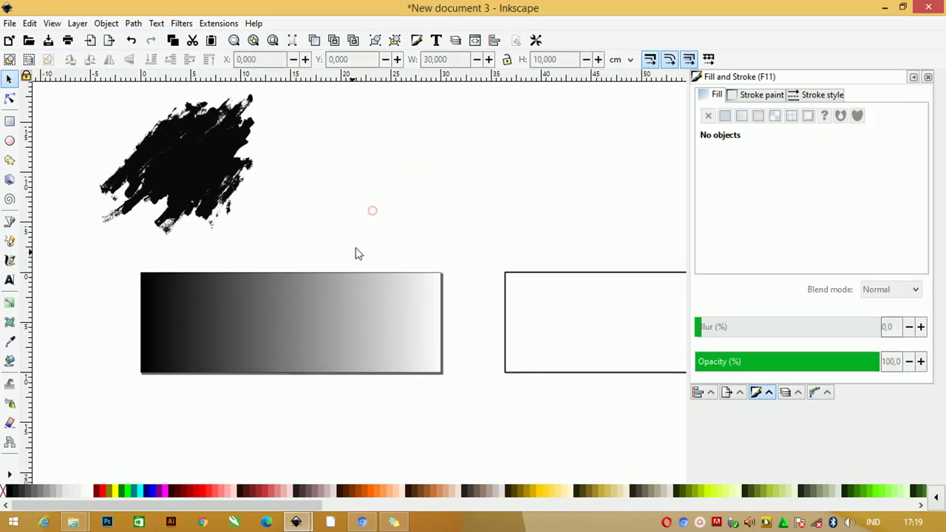
{"action": "left_click", "coordinate": [335, 301]}
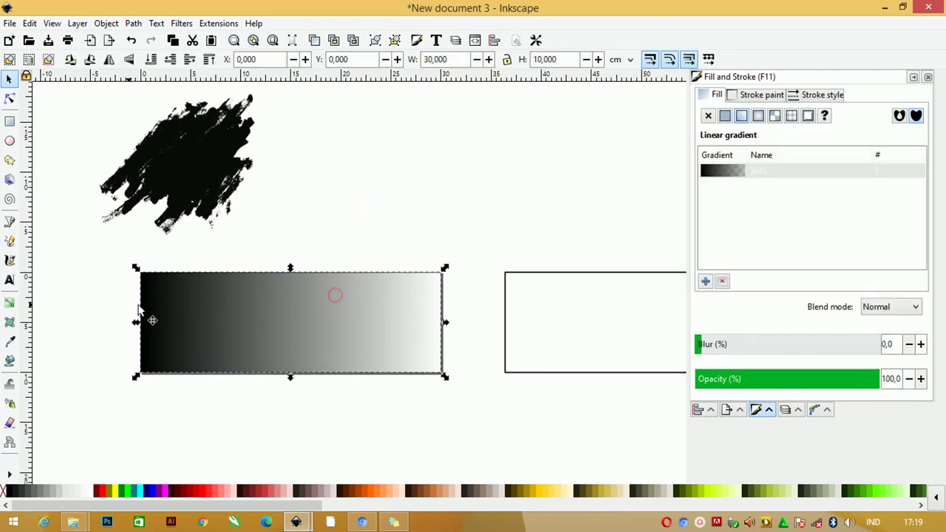
{"action": "left_click", "coordinate": [10, 302]}
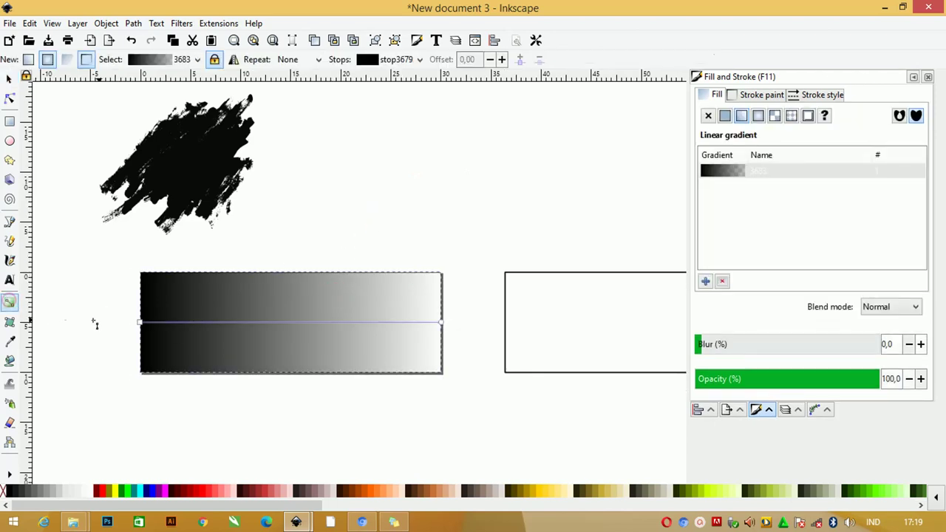
{"action": "left_click", "coordinate": [140, 323]}
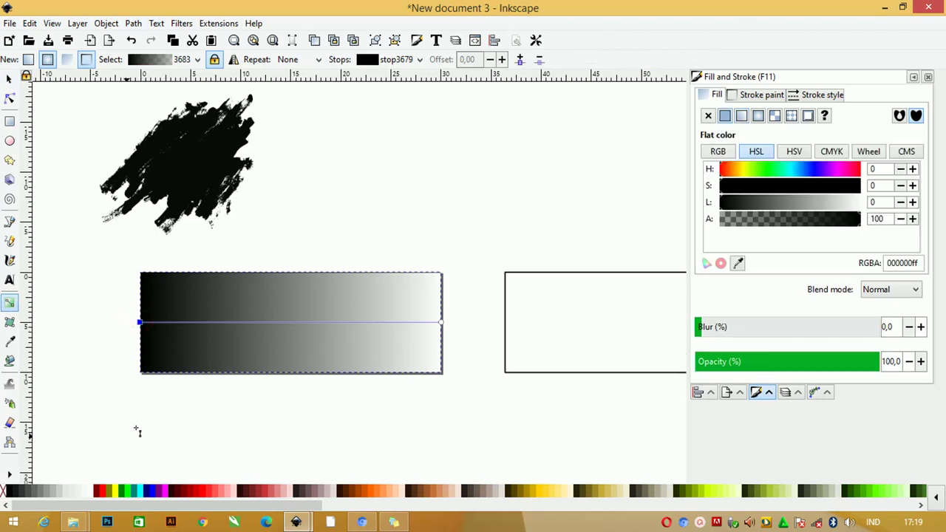
{"action": "left_click", "coordinate": [70, 491]}
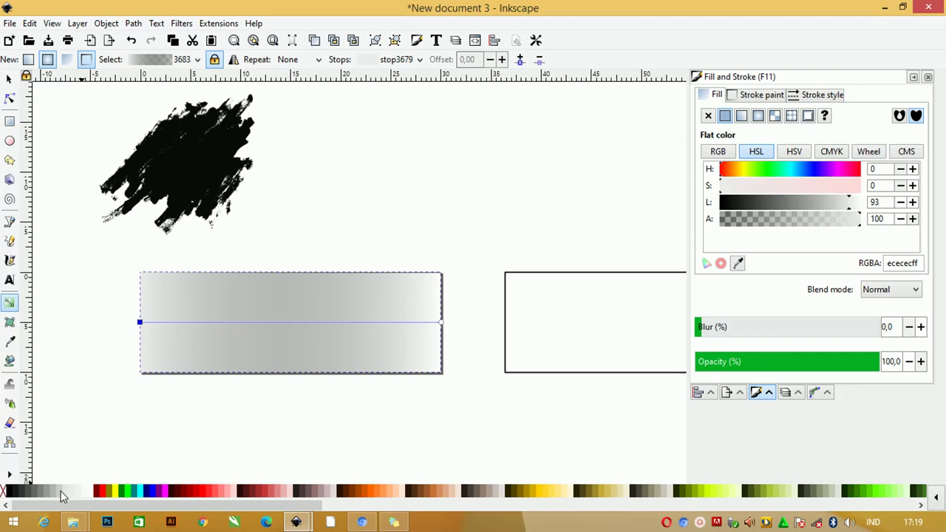
{"action": "left_click", "coordinate": [60, 493]}
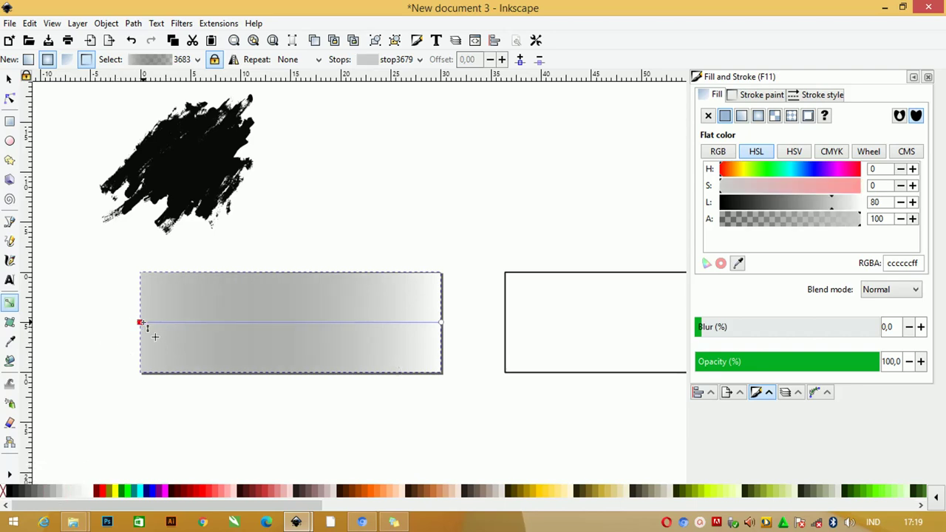
{"action": "mouse_move", "coordinate": [140, 325]}
{"action": "left_mouse_down"}
{"action": "mouse_move", "coordinate": [153, 331]}
{"action": "mouse_move", "coordinate": [143, 325]}
{"action": "left_mouse_up"}
{"action": "left_click", "coordinate": [758, 116]}
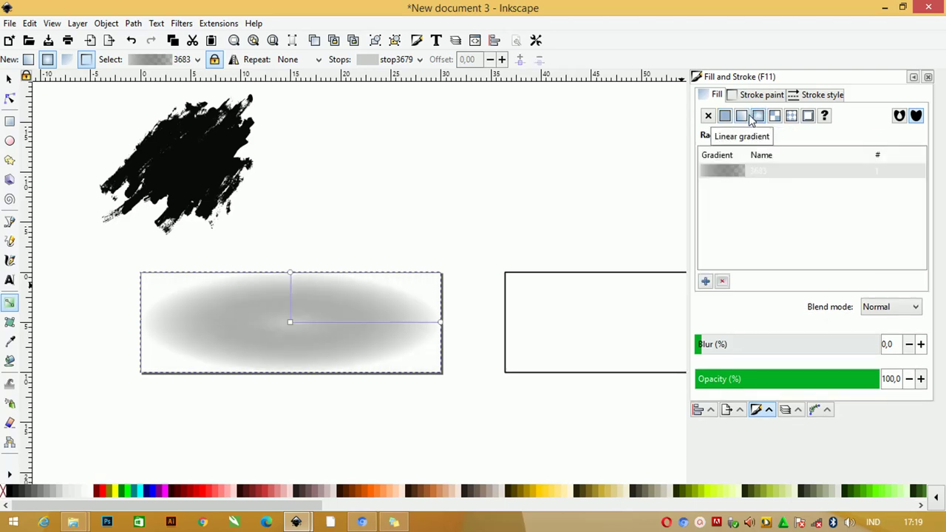
{"action": "left_click", "coordinate": [742, 116]}
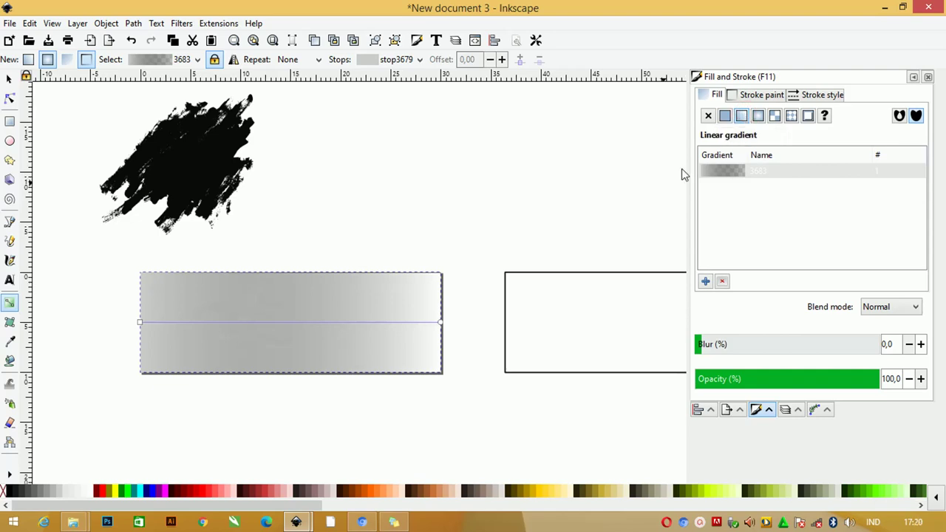
{"action": "left_click", "coordinate": [441, 323]}
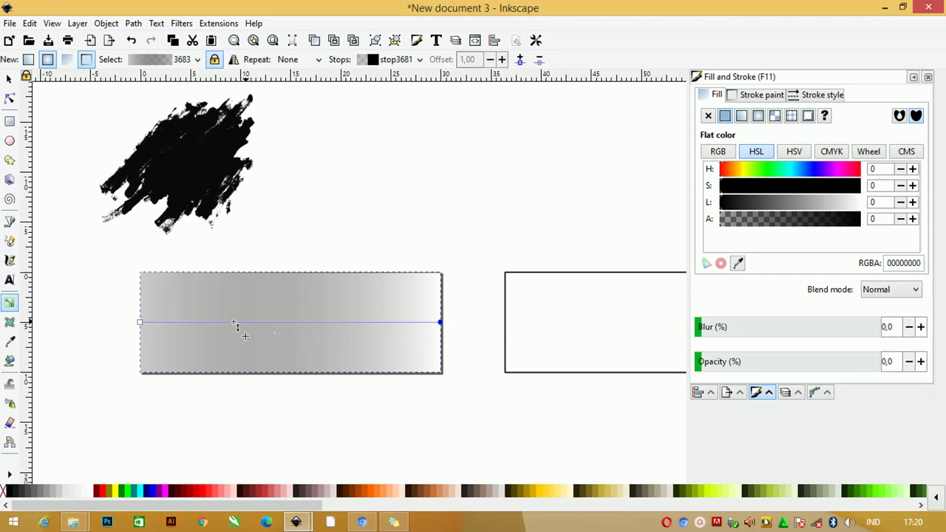
{"action": "left_click", "coordinate": [139, 323]}
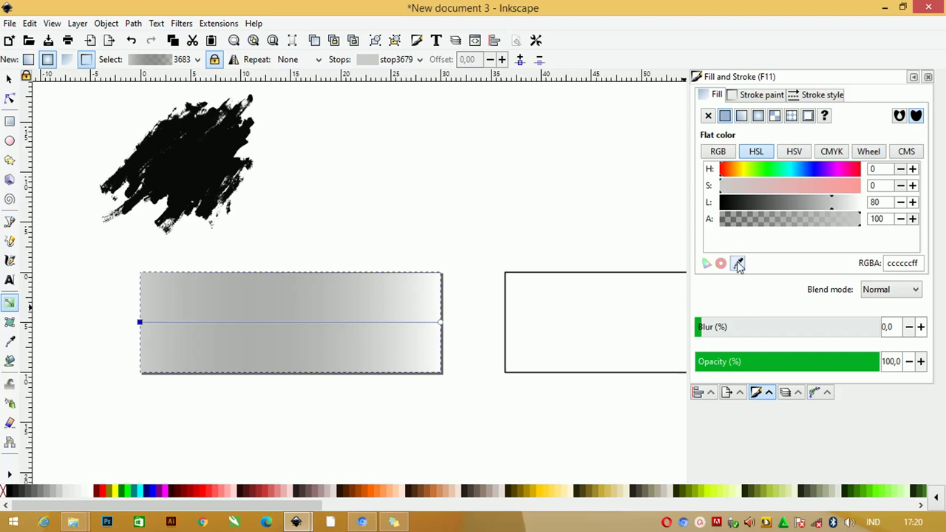
{"action": "left_click", "coordinate": [737, 265]}
{"action": "left_click", "coordinate": [189, 146]}
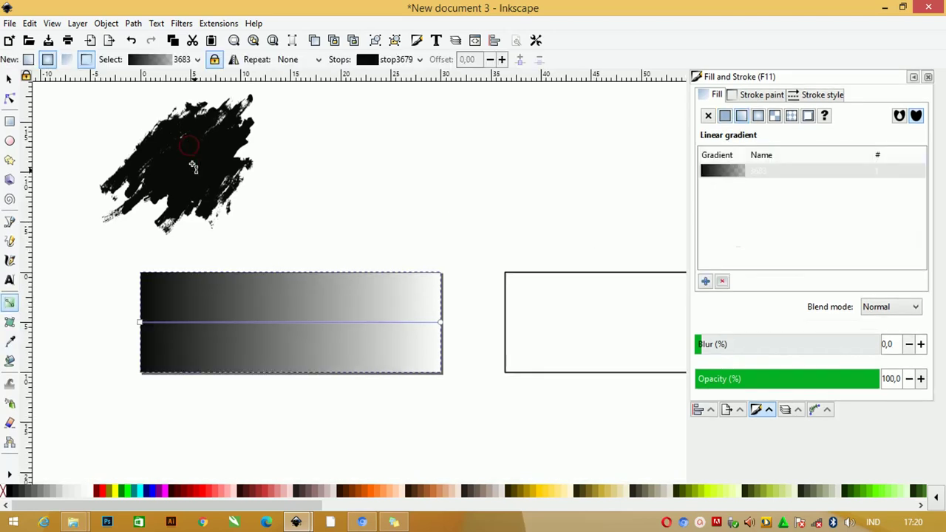
Step: Colour the gradient's left stop green (59cc7bff) using the HSL and CMYK sliders
{"action": "key", "text": "ctrl+z"}
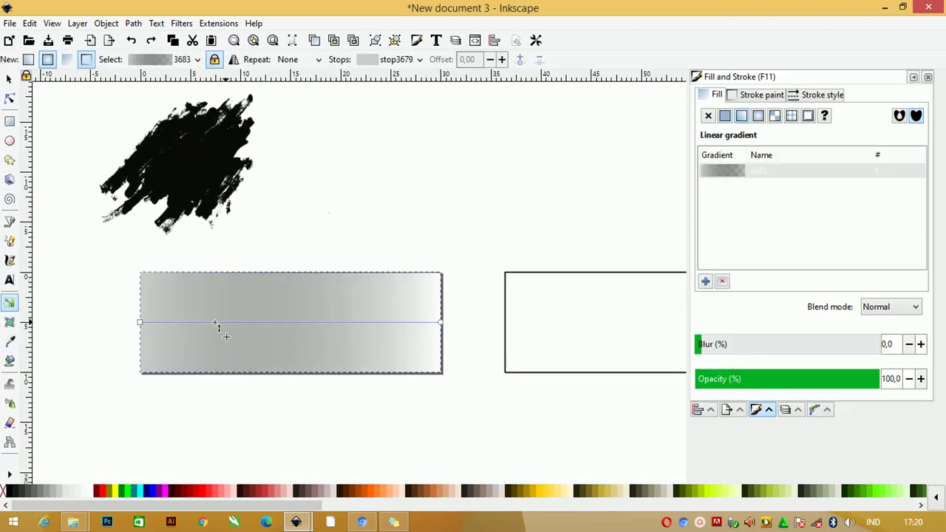
{"action": "left_click", "coordinate": [139, 323]}
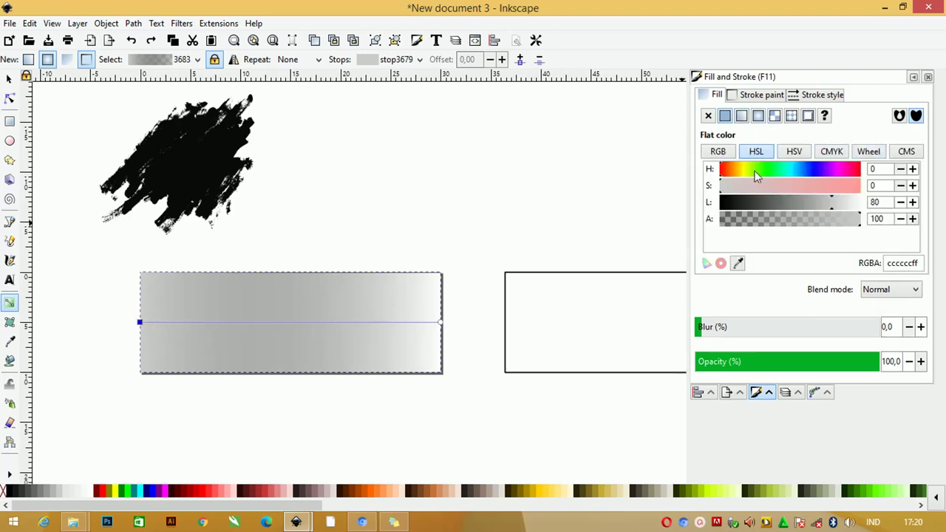
{"action": "left_click_drag", "start_coordinate": [755, 171], "coordinate": [805, 173]}
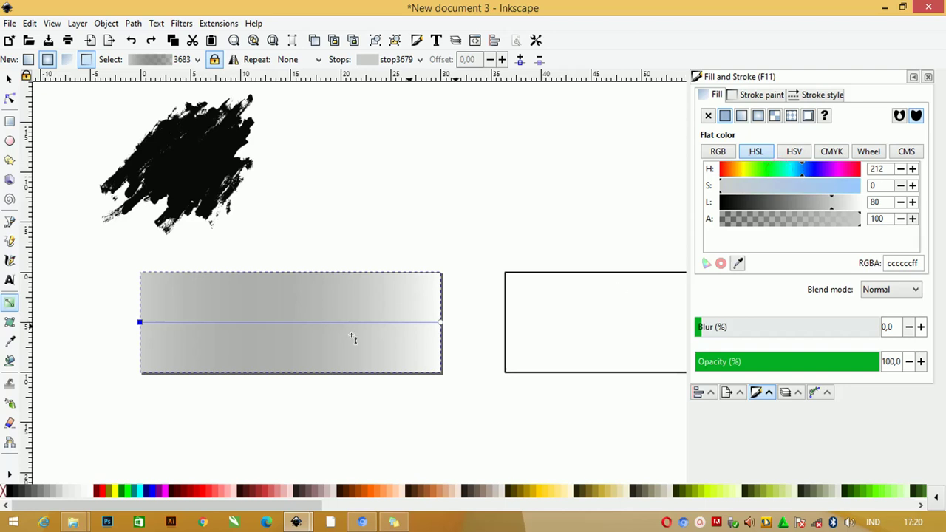
{"action": "left_click", "coordinate": [139, 322]}
{"action": "left_click_drag", "start_coordinate": [745, 173], "coordinate": [785, 188]}
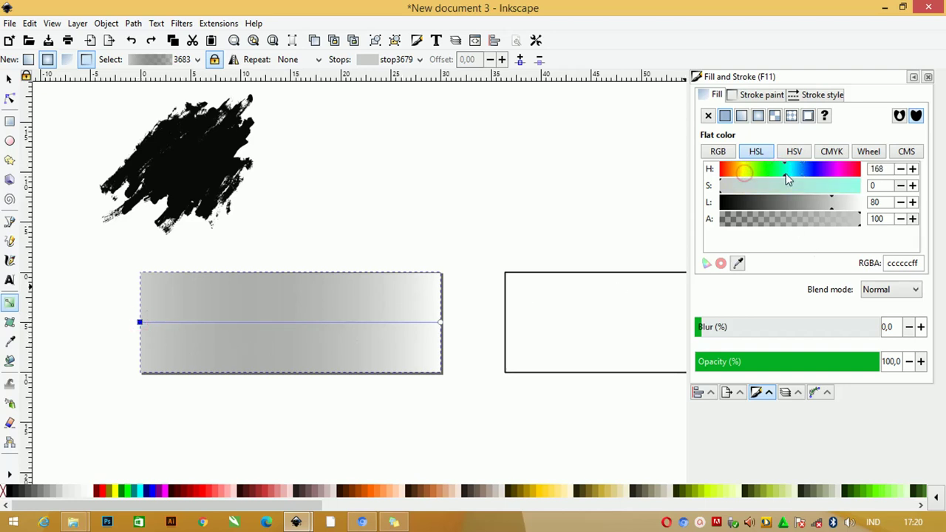
{"action": "left_click", "coordinate": [816, 173]}
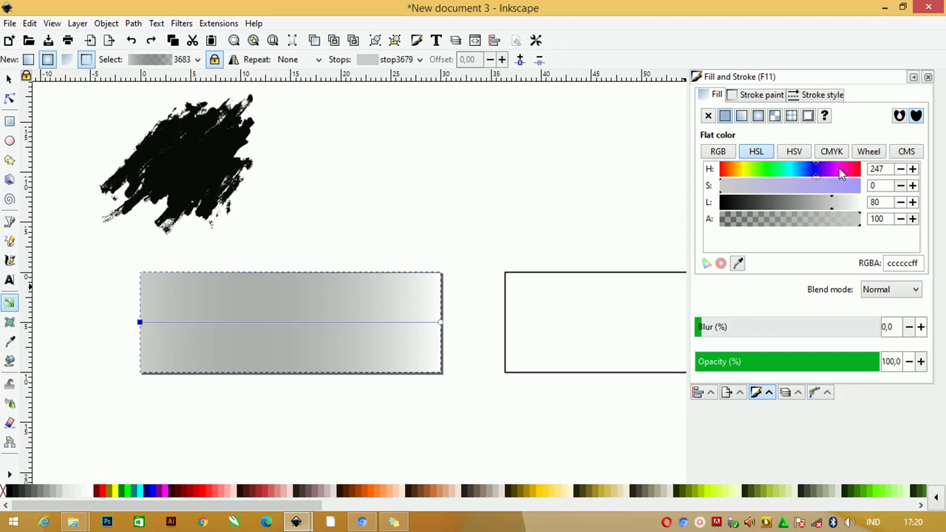
{"action": "left_click", "coordinate": [831, 150]}
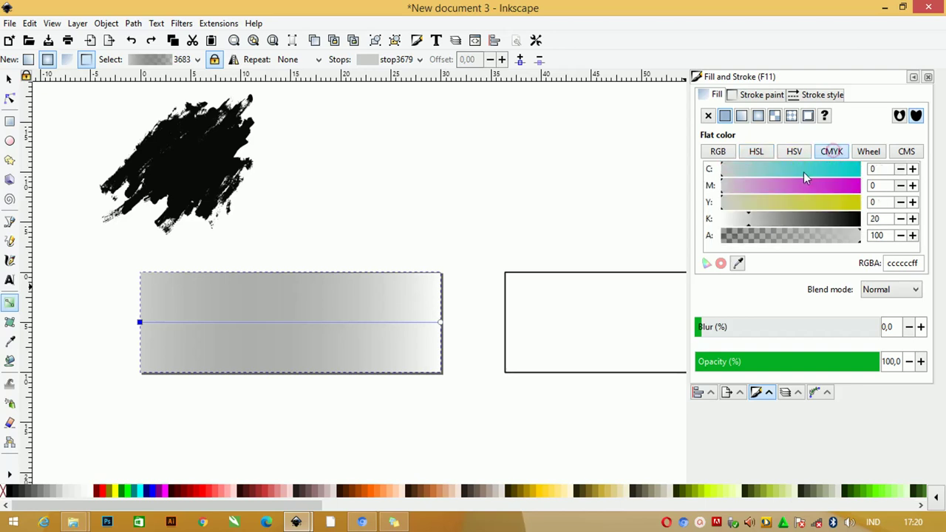
{"action": "mouse_move", "coordinate": [806, 177]}
{"action": "left_mouse_down"}
{"action": "mouse_move", "coordinate": [770, 167]}
{"action": "mouse_move", "coordinate": [798, 172]}
{"action": "left_mouse_up"}
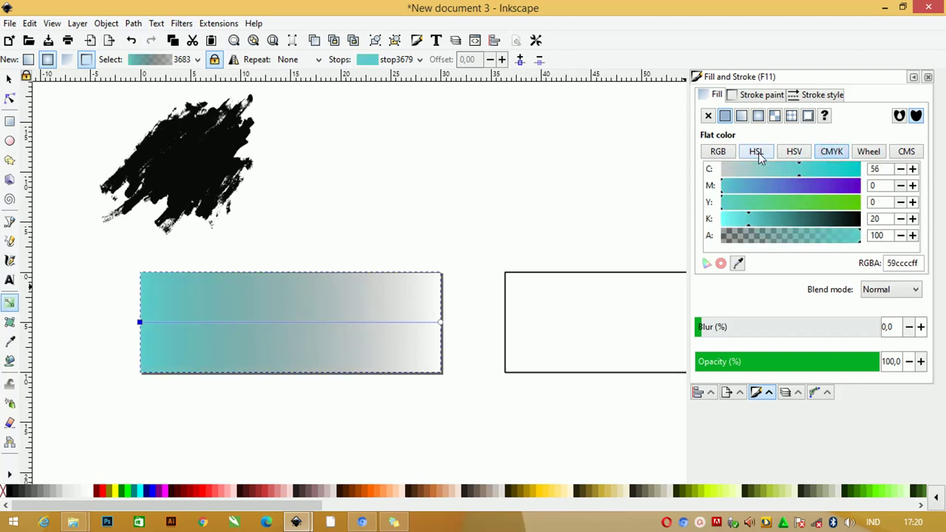
{"action": "left_click", "coordinate": [755, 151]}
{"action": "left_click", "coordinate": [774, 171]}
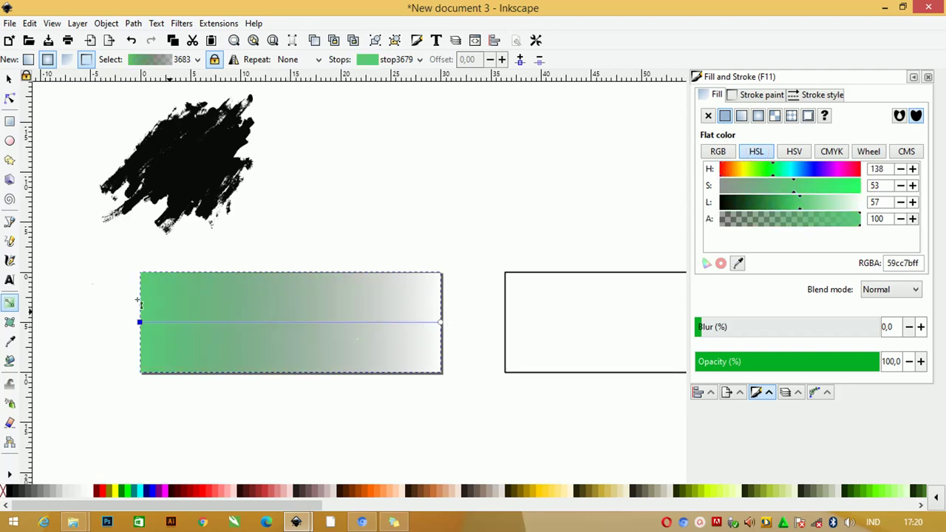
{"action": "left_click", "coordinate": [9, 78]}
Step: Reset the rectangle to a flat fill, then reapply a fresh black-to-transparent linear gradient
{"action": "left_click", "coordinate": [237, 241]}
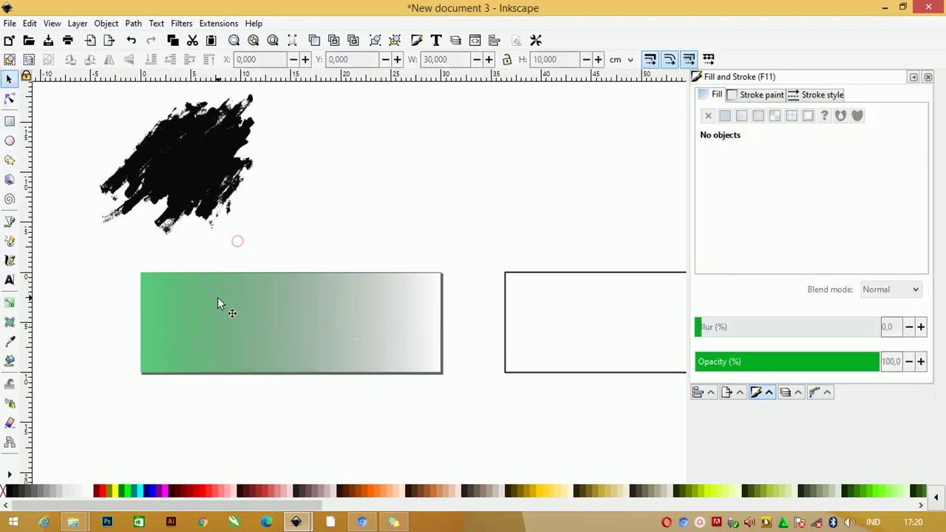
{"action": "left_click", "coordinate": [217, 297]}
{"action": "left_click", "coordinate": [7, 491]}
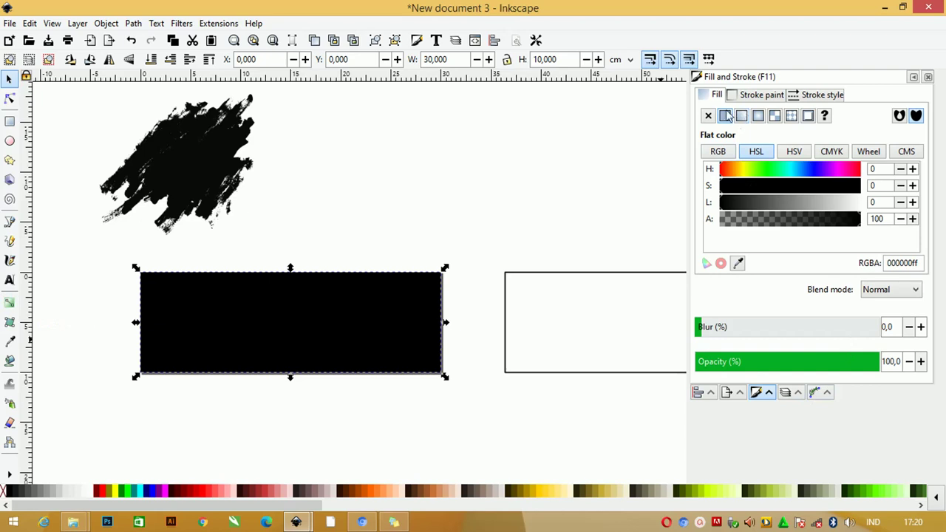
{"action": "left_click", "coordinate": [741, 116]}
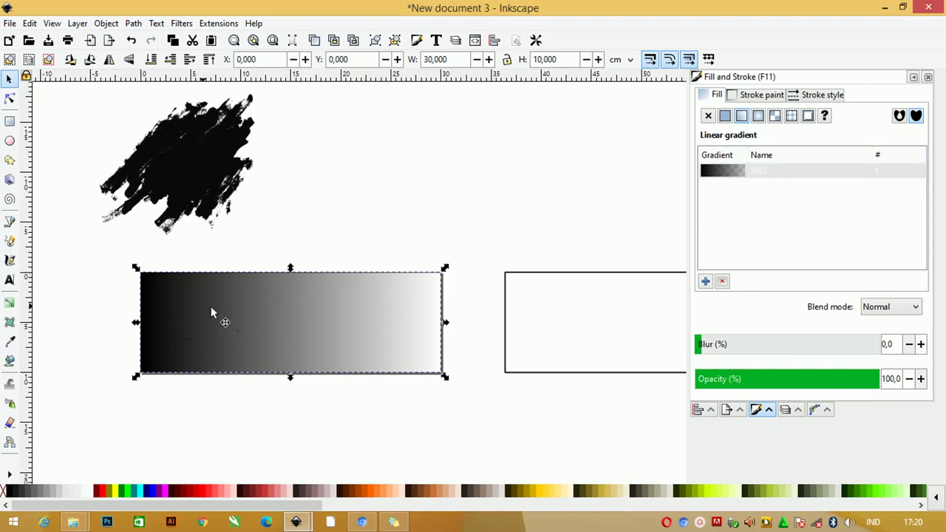
{"action": "left_click", "coordinate": [9, 303]}
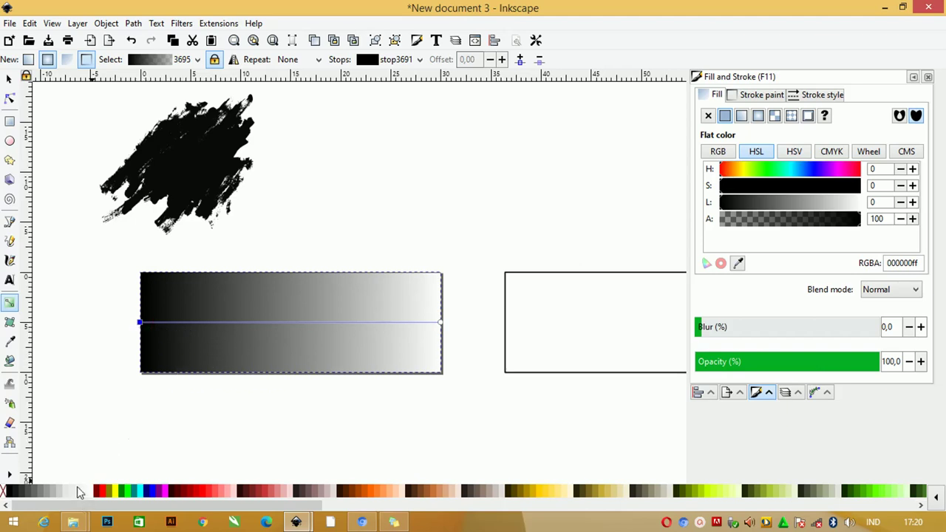
Step: Set the gradient start stop to 30% grey and angle the gradient diagonally across the rectangle
{"action": "left_click", "coordinate": [65, 491]}
{"action": "left_click", "coordinate": [71, 492]}
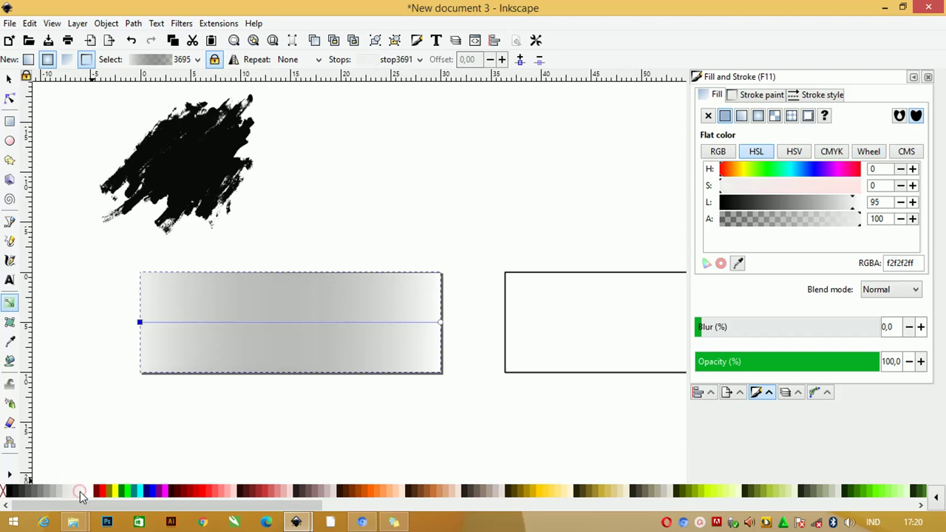
{"action": "left_click", "coordinate": [58, 490]}
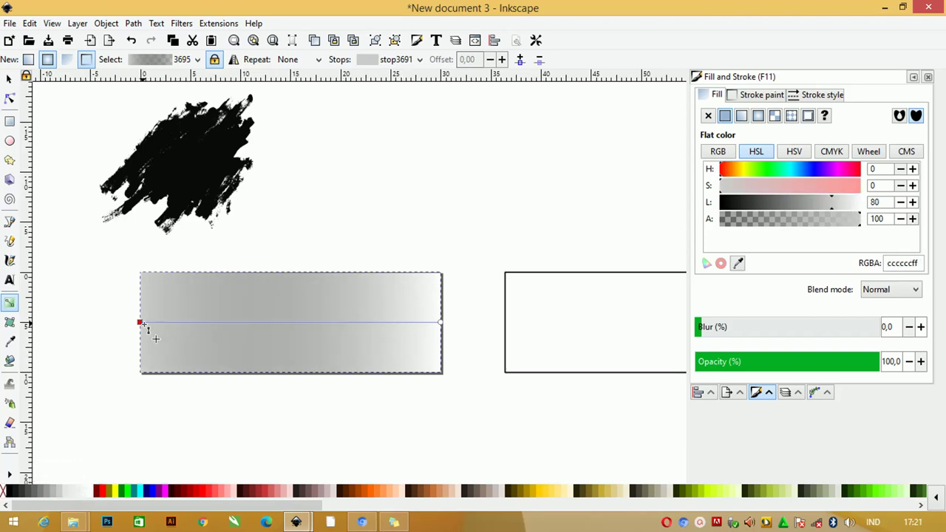
{"action": "left_click", "coordinate": [139, 322]}
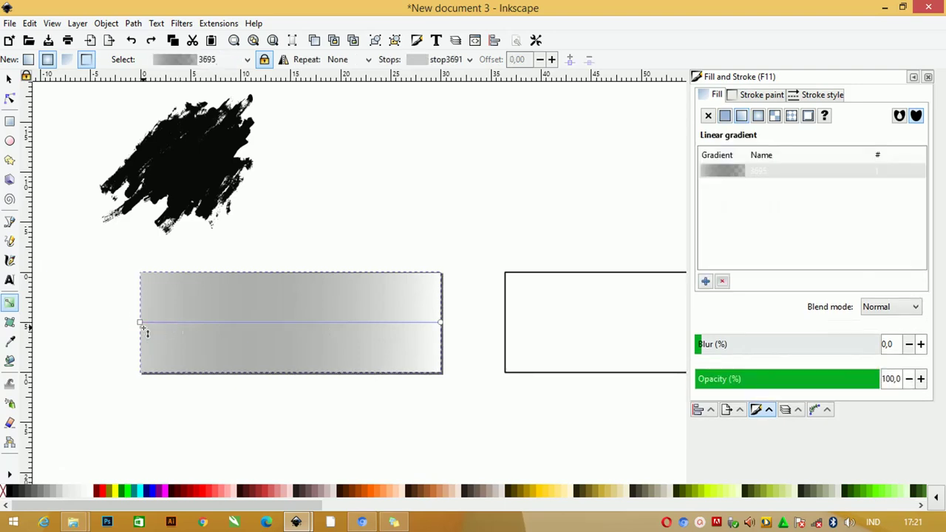
{"action": "mouse_move", "coordinate": [140, 323]}
{"action": "left_mouse_down"}
{"action": "mouse_move", "coordinate": [315, 330]}
{"action": "mouse_move", "coordinate": [138, 323]}
{"action": "left_mouse_up"}
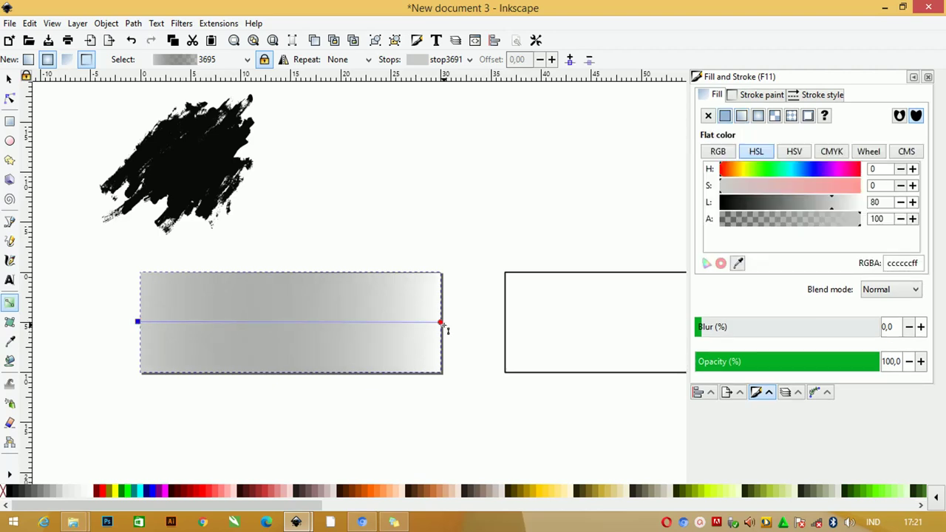
{"action": "left_click_drag", "start_coordinate": [442, 323], "coordinate": [454, 324]}
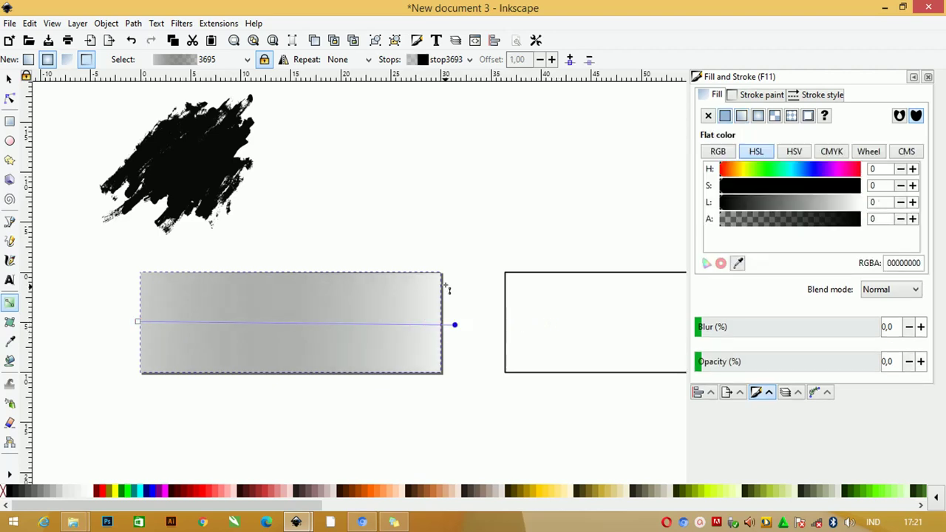
{"action": "left_click", "coordinate": [456, 249]}
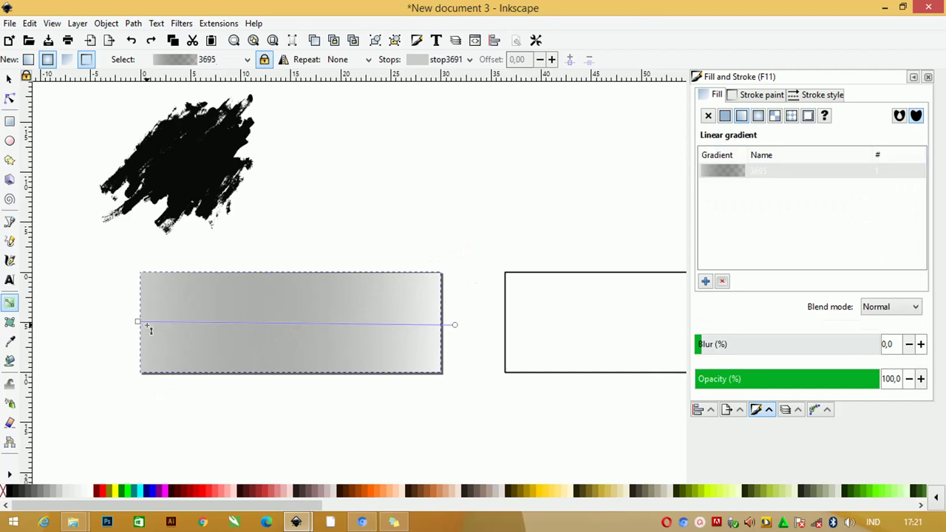
{"action": "left_click_drag", "start_coordinate": [138, 322], "coordinate": [102, 403]}
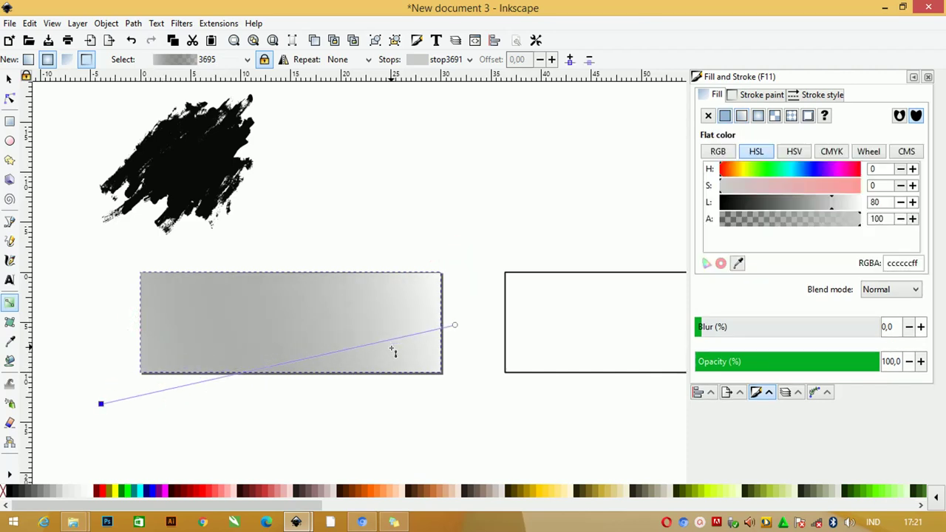
{"action": "mouse_move", "coordinate": [456, 325]}
{"action": "left_mouse_down"}
{"action": "mouse_move", "coordinate": [468, 264]}
{"action": "mouse_move", "coordinate": [491, 225]}
{"action": "mouse_move", "coordinate": [428, 254]}
{"action": "mouse_move", "coordinate": [244, 306]}
{"action": "mouse_move", "coordinate": [449, 256]}
{"action": "left_mouse_up"}
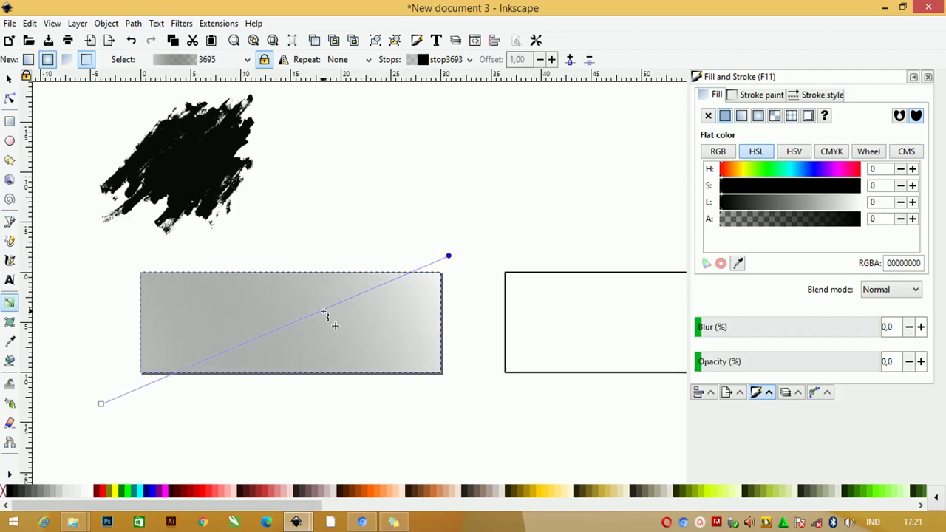
Step: Add a semi-transparent middle stop (4a4a4a5c) and push the gradient ends further outward
{"action": "double_click", "coordinate": [324, 313]}
{"action": "mouse_move", "coordinate": [324, 314]}
{"action": "left_mouse_down"}
{"action": "mouse_move", "coordinate": [217, 338]}
{"action": "mouse_move", "coordinate": [247, 324]}
{"action": "left_mouse_up"}
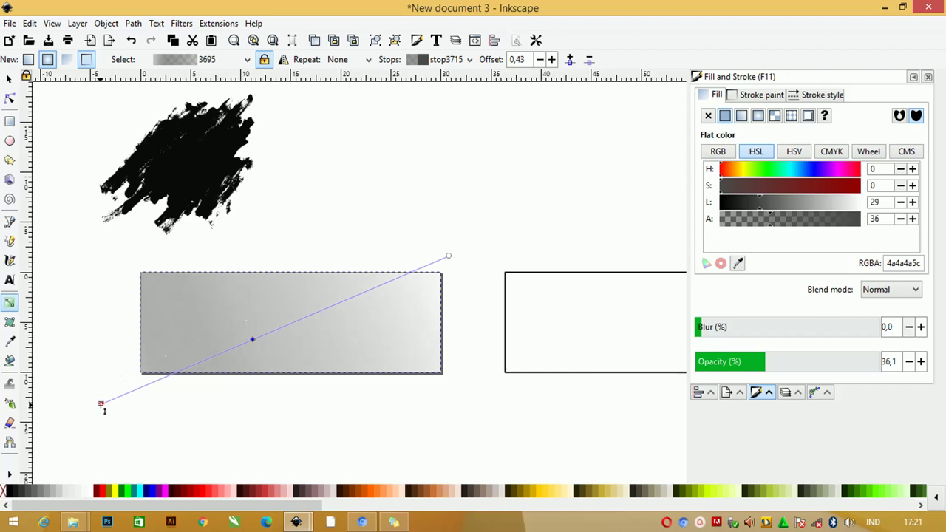
{"action": "left_click_drag", "start_coordinate": [101, 405], "coordinate": [42, 414]}
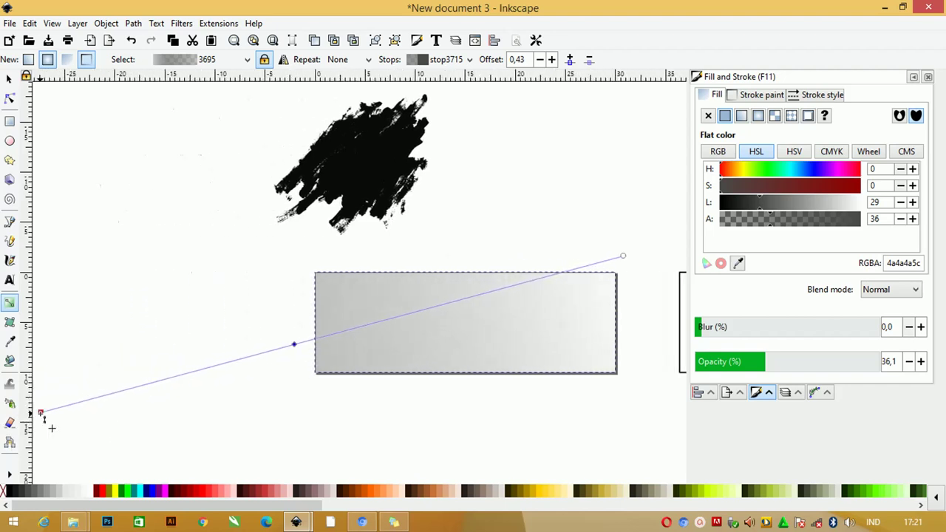
{"action": "left_click", "coordinate": [41, 414]}
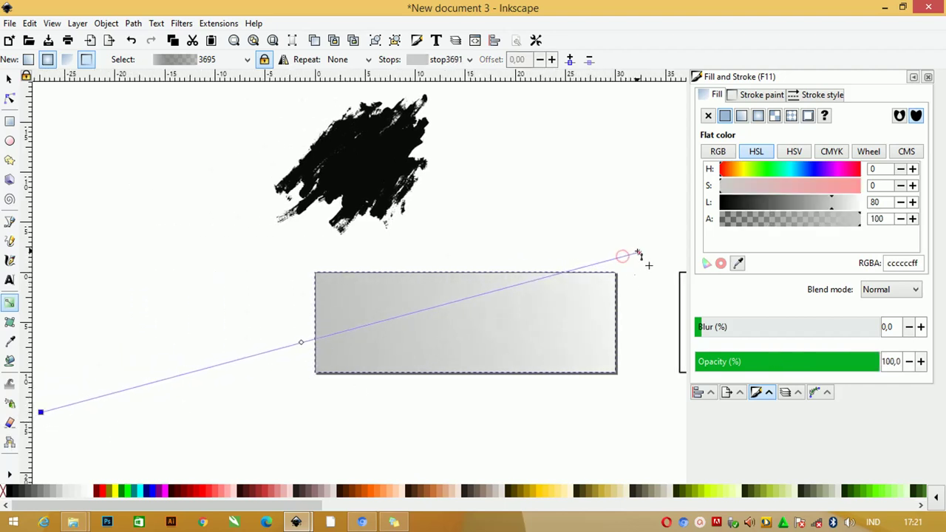
{"action": "left_click_drag", "start_coordinate": [624, 258], "coordinate": [639, 252]}
Step: Reselect the left rectangle and reverse the direction of its grey gradient
{"action": "left_click", "coordinate": [9, 79]}
{"action": "left_click", "coordinate": [76, 130]}
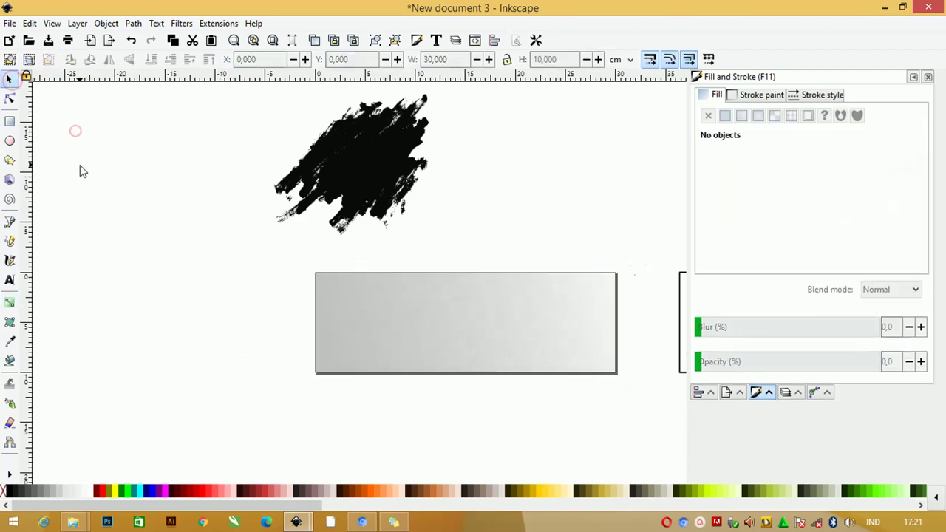
{"action": "scroll", "coordinate": [76, 164], "scroll_direction": "down", "scroll_amount": 1}
{"action": "left_click", "coordinate": [298, 282]}
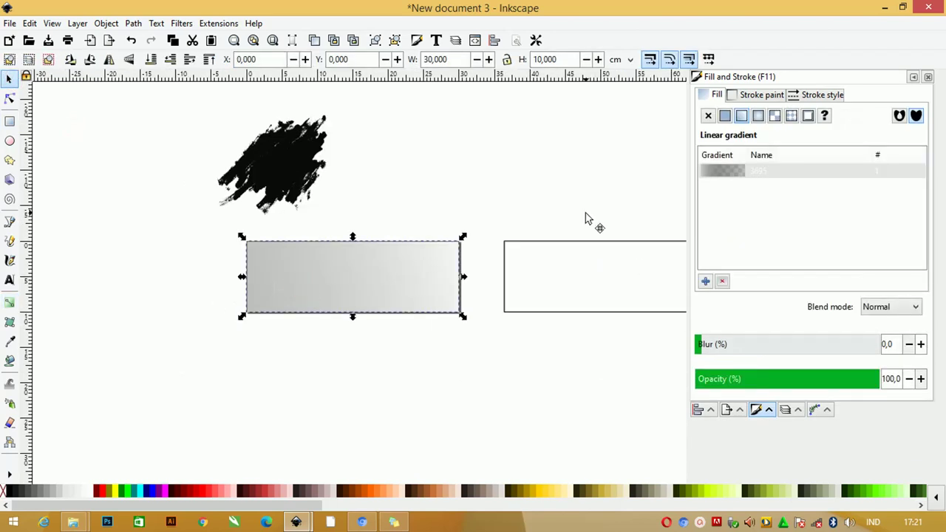
{"action": "scroll", "coordinate": [384, 264], "scroll_direction": "up", "scroll_amount": 1}
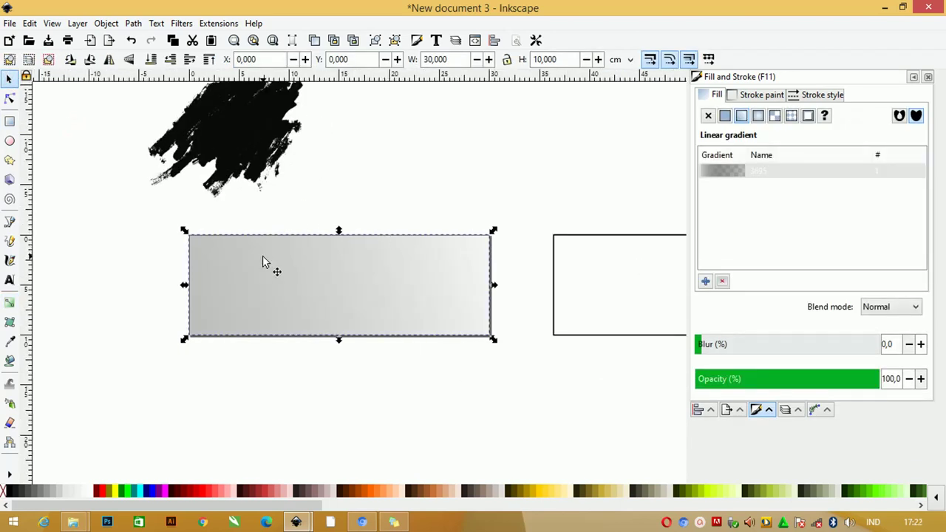
{"action": "left_click", "coordinate": [10, 303]}
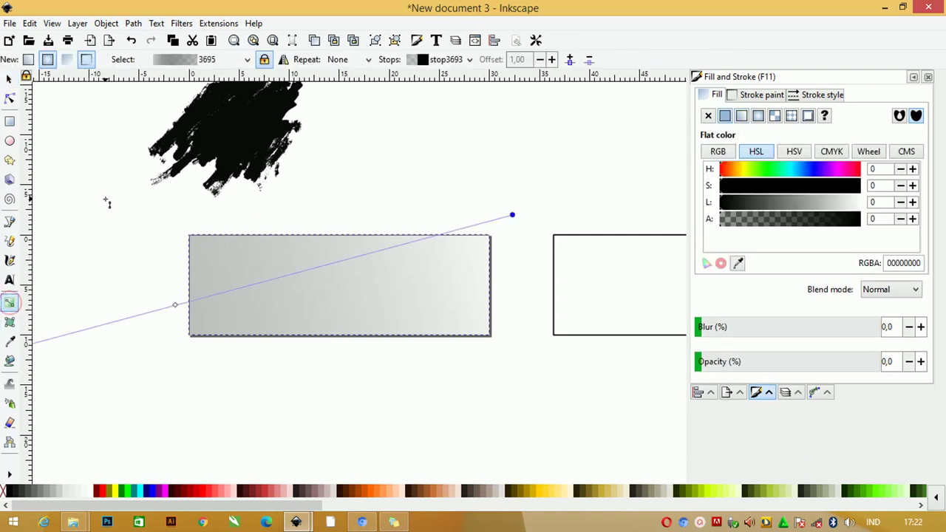
{"action": "left_click", "coordinate": [284, 59]}
Step: Stretch the reversed gradient, moving its start inward and its end far past the right edge
{"action": "scroll", "coordinate": [377, 233], "scroll_direction": "down", "scroll_amount": 1, "text": "ctrl"}
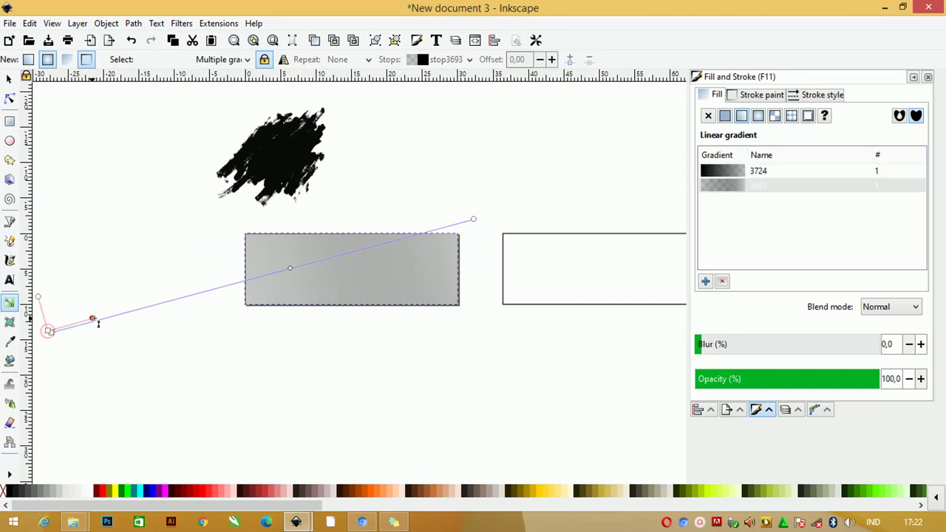
{"action": "mouse_move", "coordinate": [52, 333]}
{"action": "left_mouse_down"}
{"action": "mouse_move", "coordinate": [201, 303]}
{"action": "mouse_move", "coordinate": [150, 315]}
{"action": "left_mouse_up"}
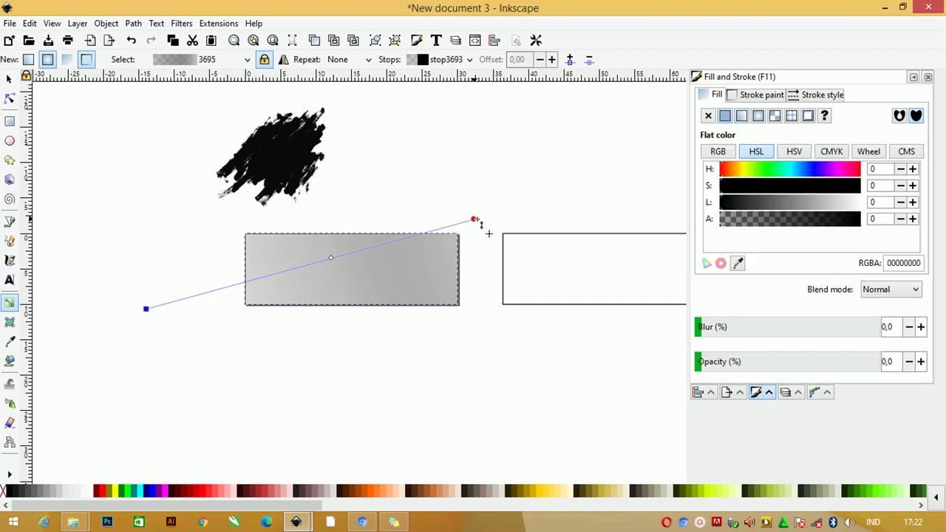
{"action": "mouse_move", "coordinate": [475, 220]}
{"action": "left_mouse_down"}
{"action": "mouse_move", "coordinate": [641, 210]}
{"action": "mouse_move", "coordinate": [666, 193]}
{"action": "left_mouse_up"}
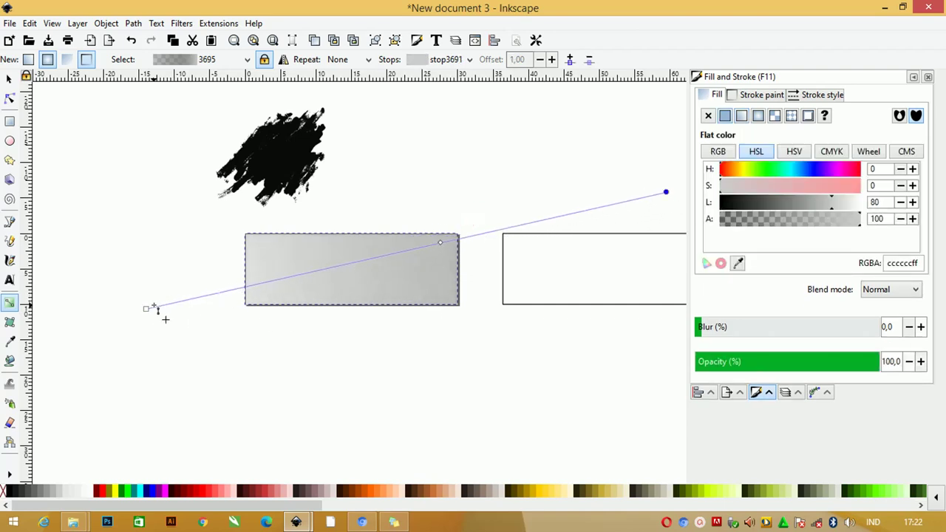
{"action": "left_click_drag", "start_coordinate": [152, 314], "coordinate": [230, 307]}
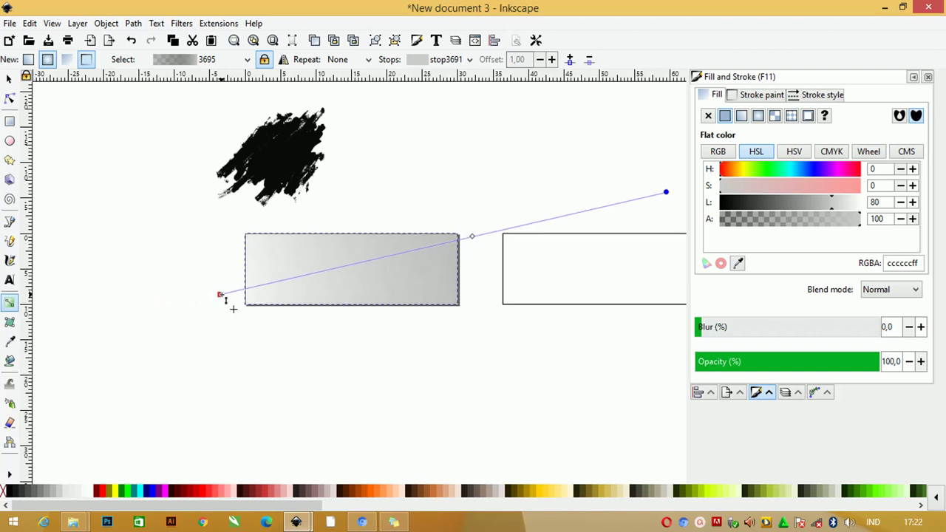
{"action": "left_click", "coordinate": [9, 79]}
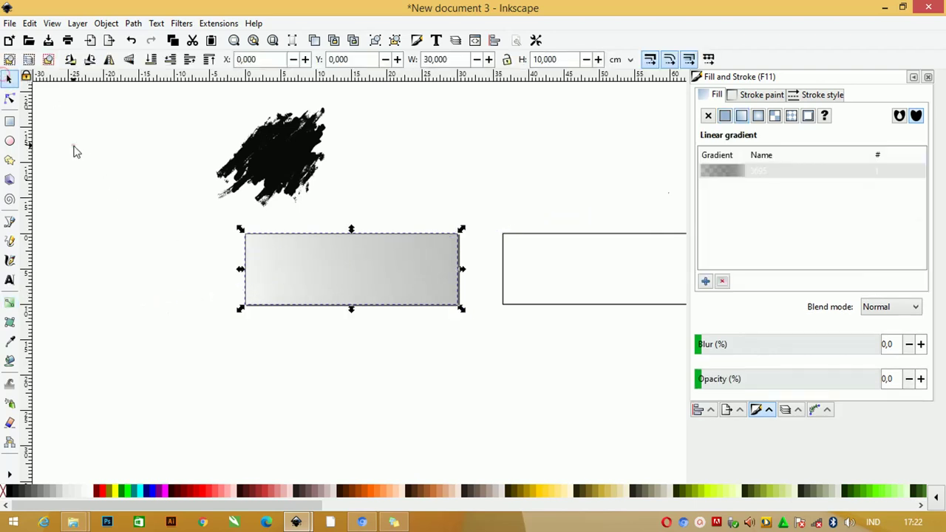
{"action": "left_click", "coordinate": [73, 145]}
{"action": "scroll", "coordinate": [231, 221], "scroll_direction": "down", "scroll_amount": 1}
Step: Move the pizza photo below the banner shapes and remove the white rectangle's outline
{"action": "scroll", "coordinate": [232, 220], "scroll_direction": "up", "scroll_amount": 1}
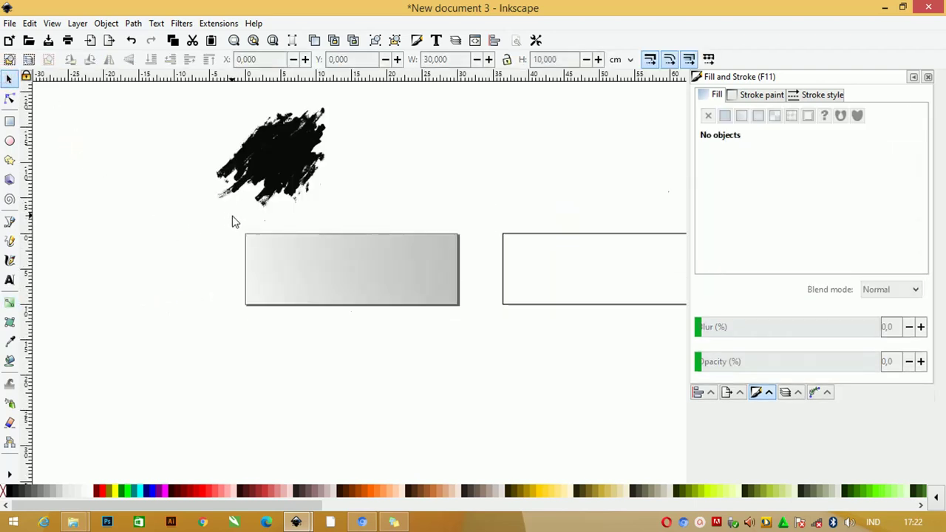
{"action": "scroll", "coordinate": [234, 212], "scroll_direction": "down", "scroll_amount": 2, "text": "ctrl"}
{"action": "left_click_drag", "start_coordinate": [577, 258], "coordinate": [257, 359]}
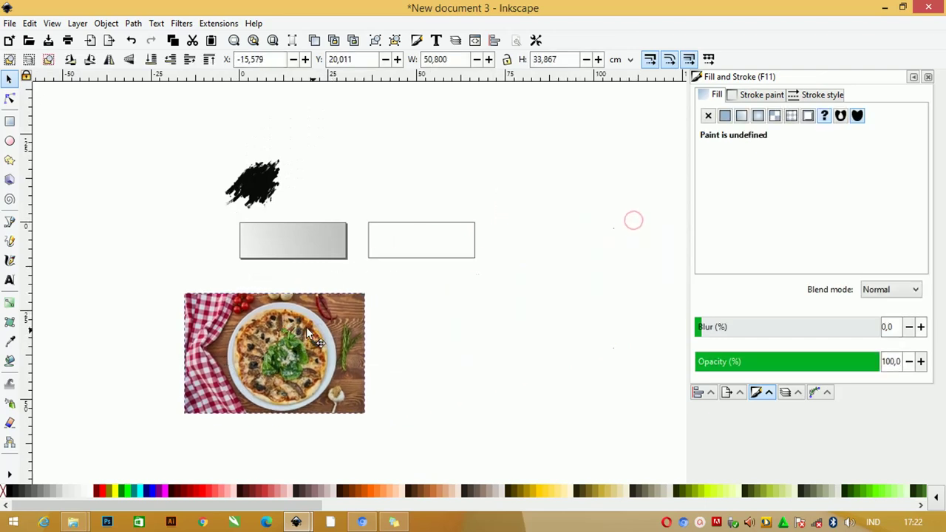
{"action": "key", "text": "z"}
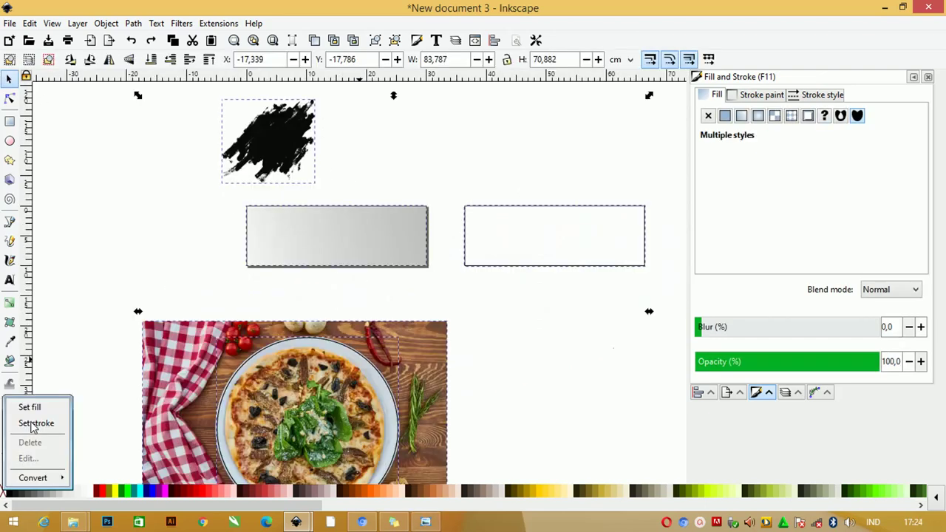
{"action": "left_click", "coordinate": [32, 422]}
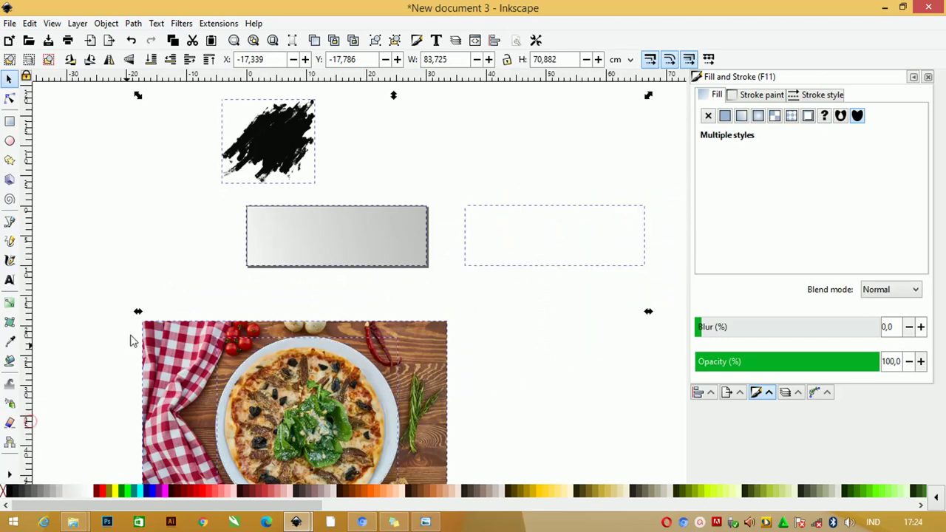
{"action": "left_click", "coordinate": [147, 265]}
Step: Shrink the pizza photo to 16,743 × 11,162 cm and set it beside the grey rectangle
{"action": "left_click_drag", "start_coordinate": [215, 337], "coordinate": [188, 269]}
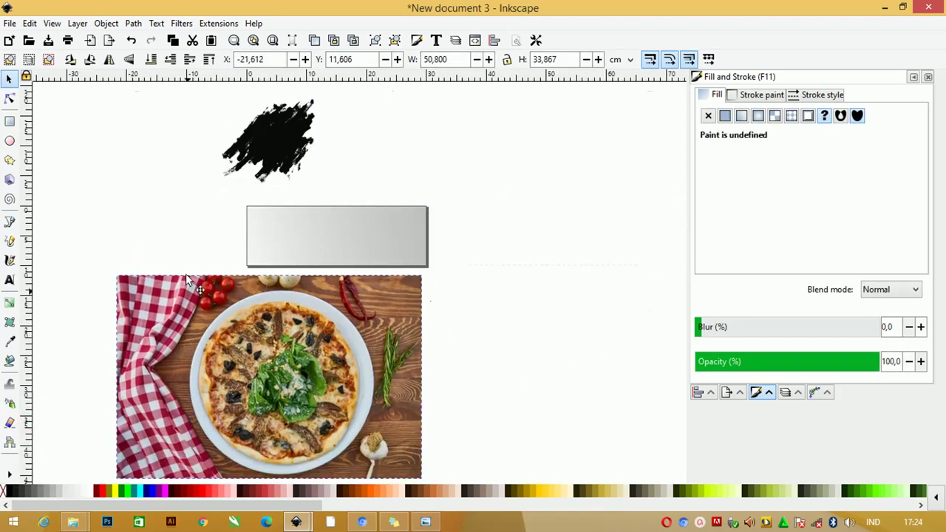
{"action": "scroll", "coordinate": [188, 269], "scroll_direction": "down", "scroll_amount": 1, "text": "ctrl"}
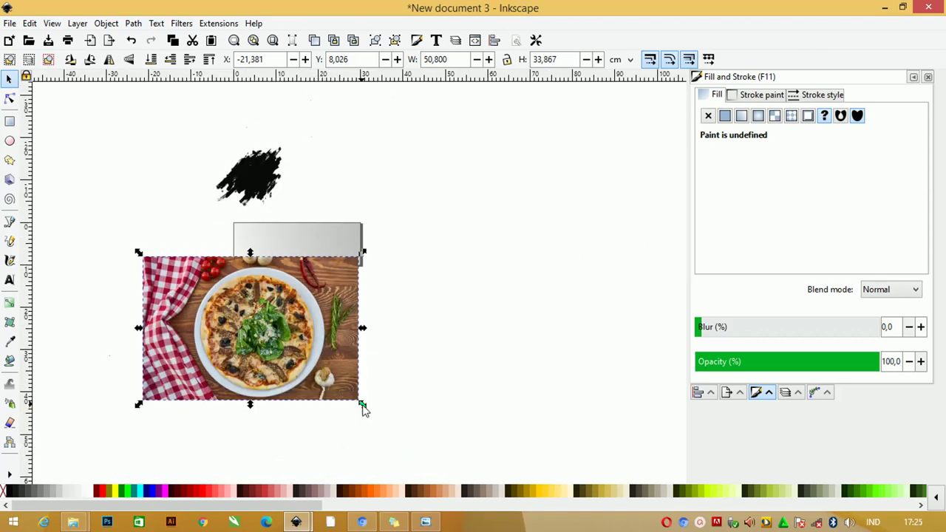
{"action": "left_click_drag", "start_coordinate": [362, 405], "coordinate": [213, 305]}
{"action": "left_click_drag", "start_coordinate": [178, 280], "coordinate": [177, 235]}
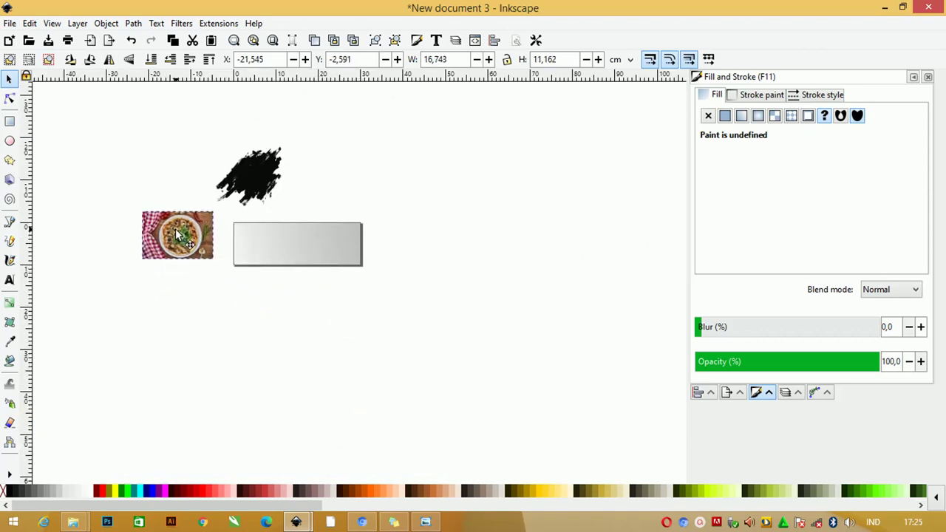
Step: Move the black brush-stroke image up-left, above the pizza photo
{"action": "key", "text": "z"}
{"action": "left_click_drag", "start_coordinate": [124, 127], "coordinate": [439, 344]}
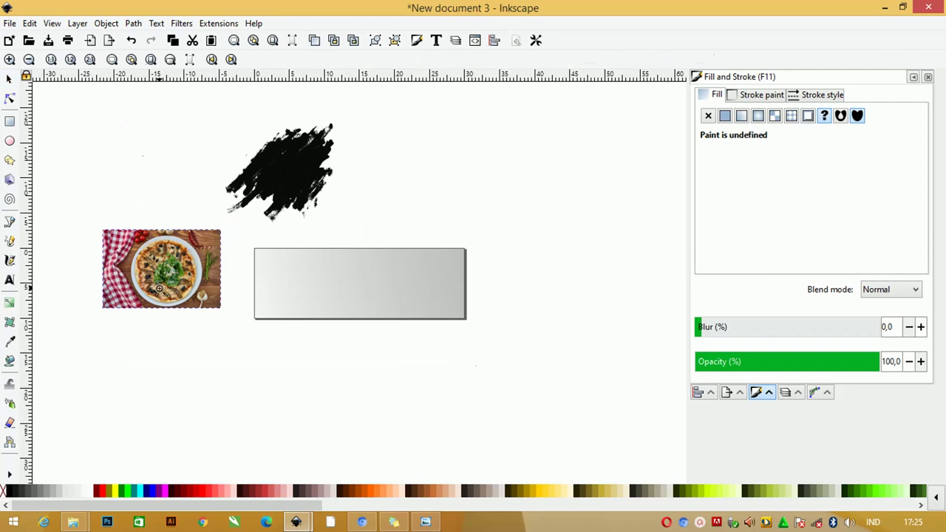
{"action": "left_click_drag", "start_coordinate": [65, 98], "coordinate": [646, 416]}
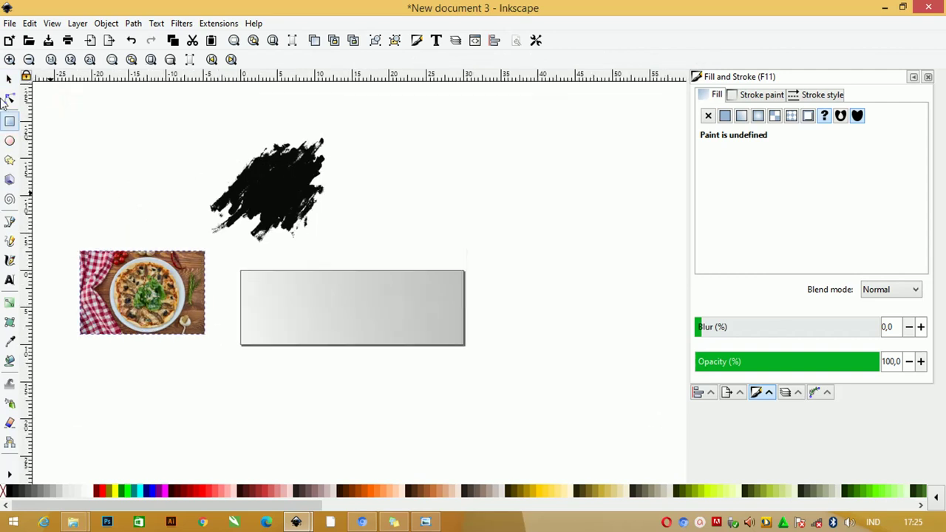
{"action": "left_click", "coordinate": [9, 78]}
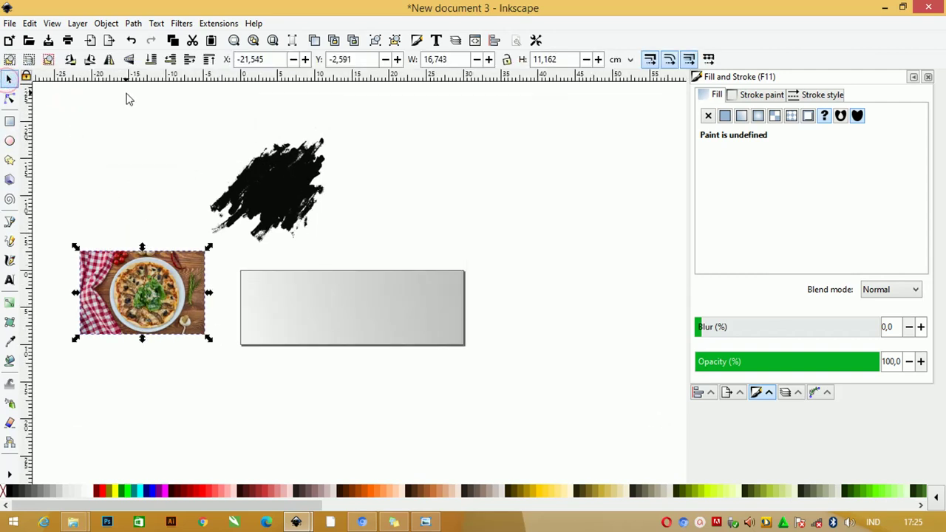
{"action": "left_click", "coordinate": [279, 192]}
{"action": "mouse_move", "coordinate": [280, 192]}
{"action": "left_mouse_down"}
{"action": "mouse_move", "coordinate": [190, 180]}
{"action": "mouse_move", "coordinate": [185, 163]}
{"action": "left_mouse_up"}
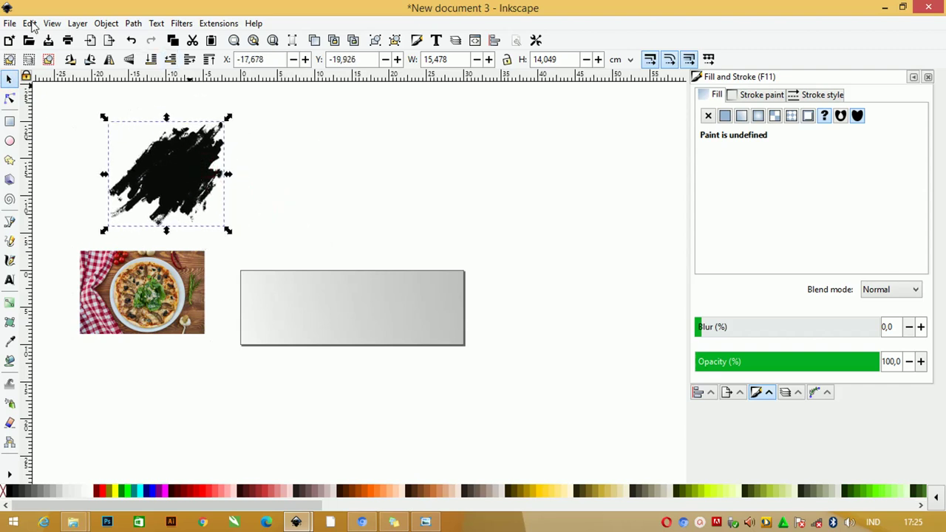
Step: Trace the black brush stroke with Autotrace and place the vector copy beside the original
{"action": "right_click", "coordinate": [190, 147]}
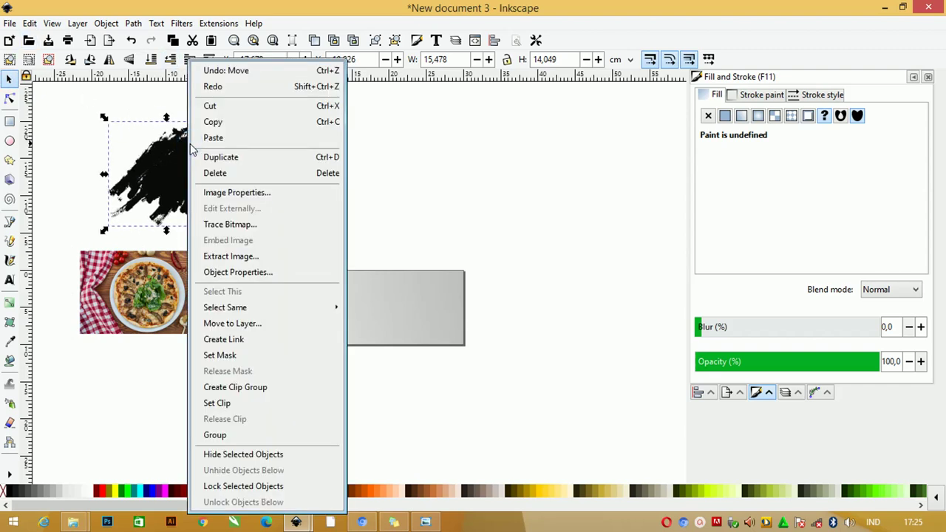
{"action": "left_click", "coordinate": [247, 223]}
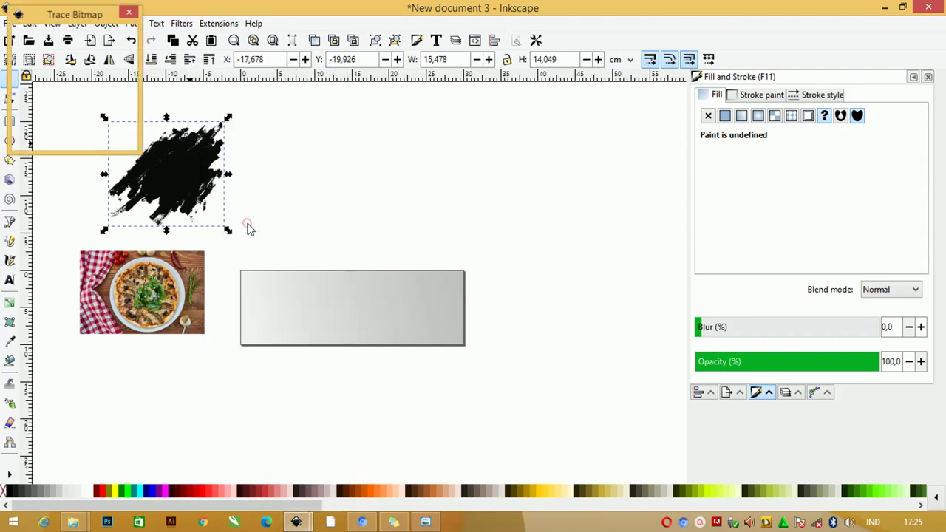
{"action": "left_click_drag", "start_coordinate": [692, 17], "coordinate": [461, 52]}
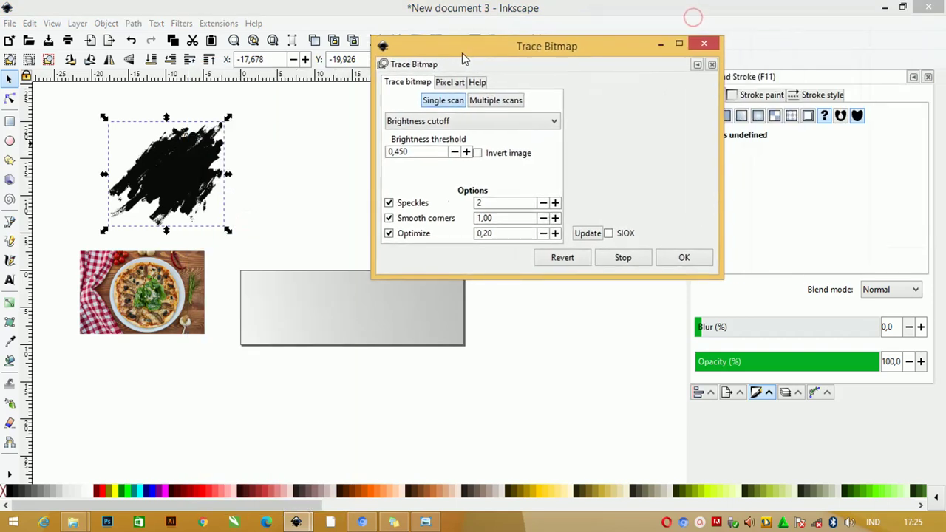
{"action": "left_click", "coordinate": [451, 122]}
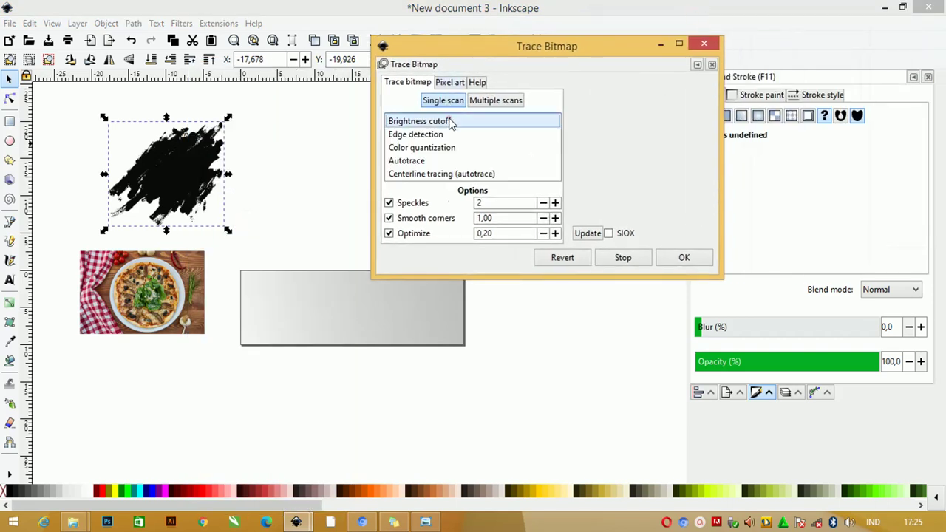
{"action": "left_click", "coordinate": [434, 161]}
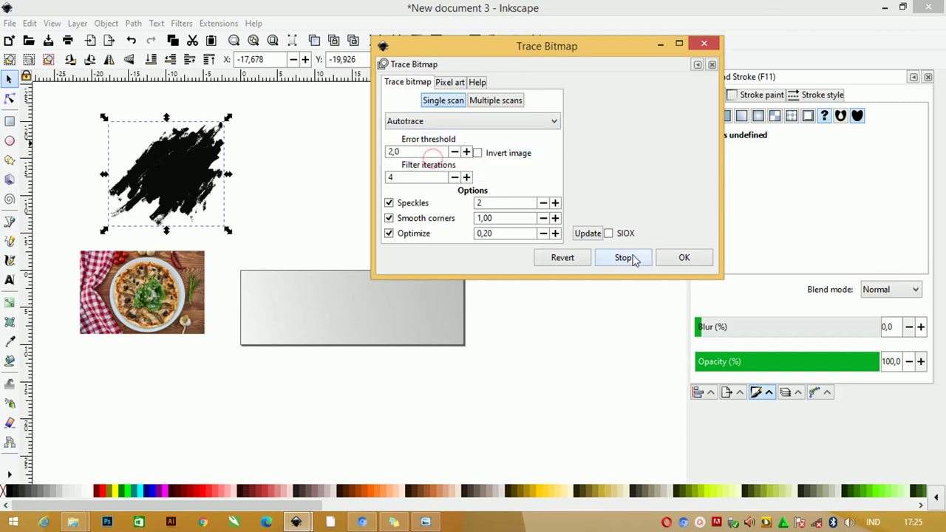
{"action": "left_click", "coordinate": [685, 265]}
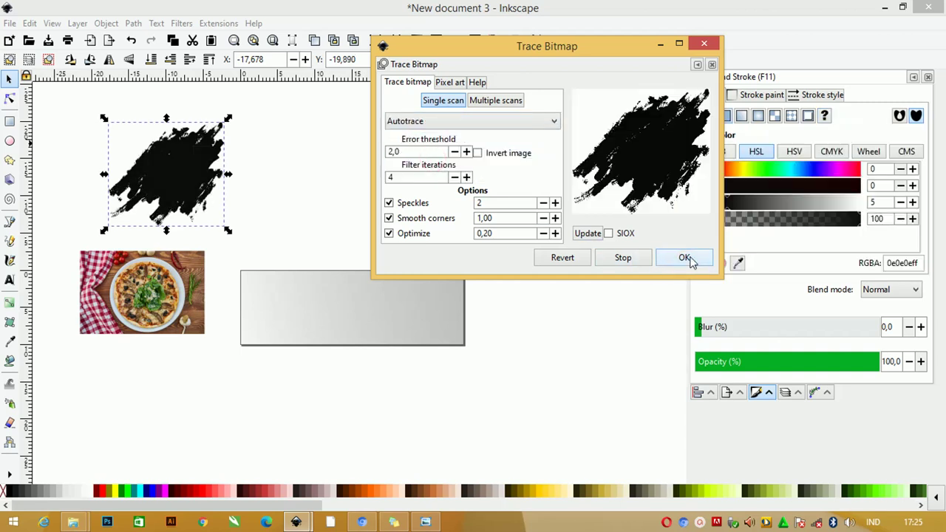
{"action": "left_click_drag", "start_coordinate": [174, 154], "coordinate": [299, 193]}
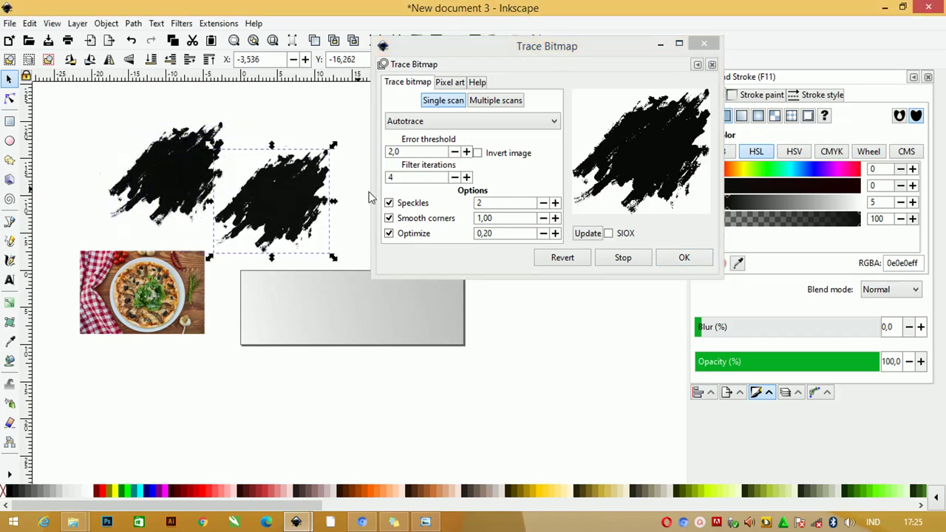
{"action": "left_click", "coordinate": [702, 46]}
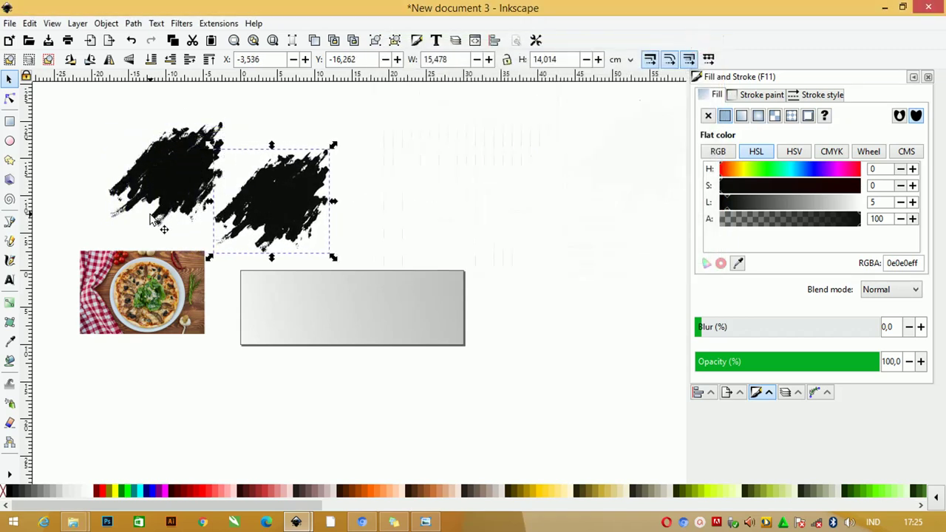
Step: Zoom in on the two brush shapes and nudge the original black brush image
{"action": "key", "text": "z"}
{"action": "left_click_drag", "start_coordinate": [169, 156], "coordinate": [458, 271]}
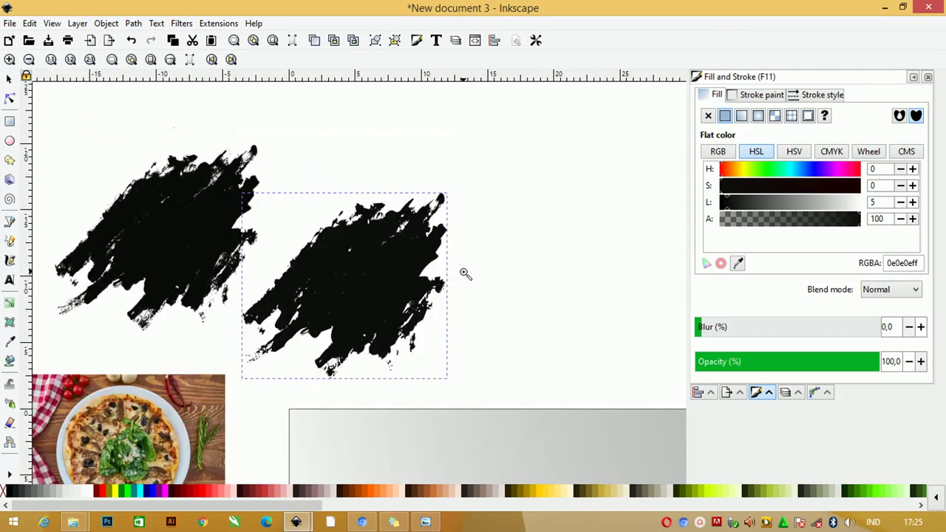
{"action": "left_click", "coordinate": [10, 76]}
{"action": "left_click_drag", "start_coordinate": [183, 211], "coordinate": [185, 207]}
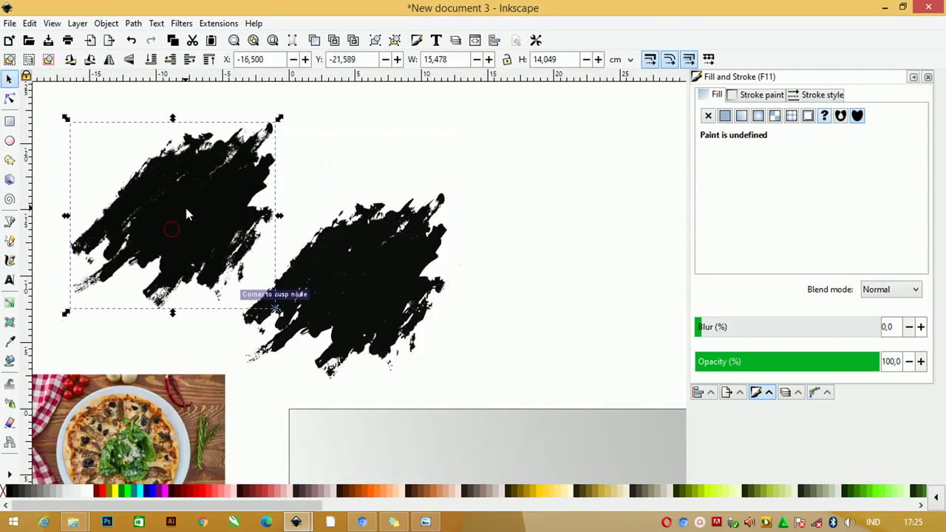
{"action": "left_click", "coordinate": [184, 493]}
{"action": "left_click", "coordinate": [222, 492]}
{"action": "left_click", "coordinate": [252, 491]}
Step: Fill the traced brush shape dark red (550000ff) and move the black bitmap left
{"action": "left_click", "coordinate": [323, 259]}
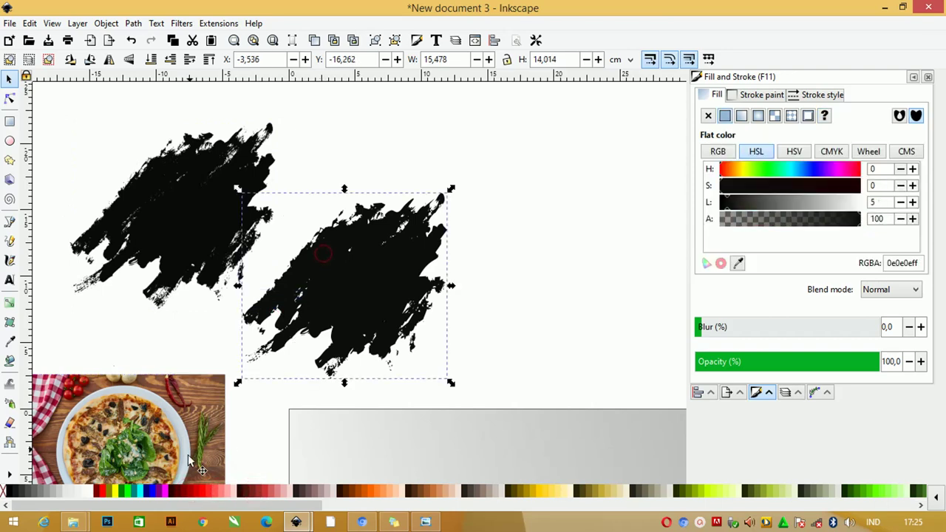
{"action": "left_click", "coordinate": [190, 492]}
{"action": "left_click", "coordinate": [218, 493]}
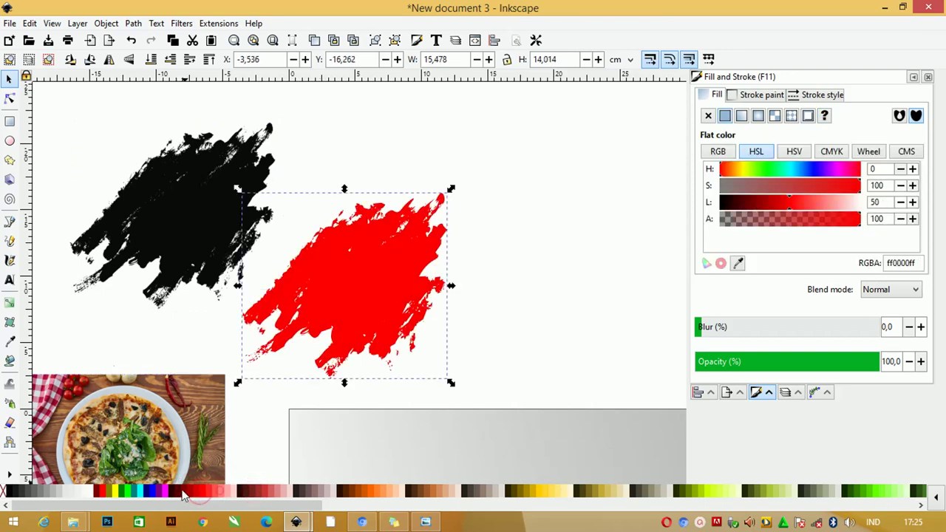
{"action": "left_click", "coordinate": [240, 492]}
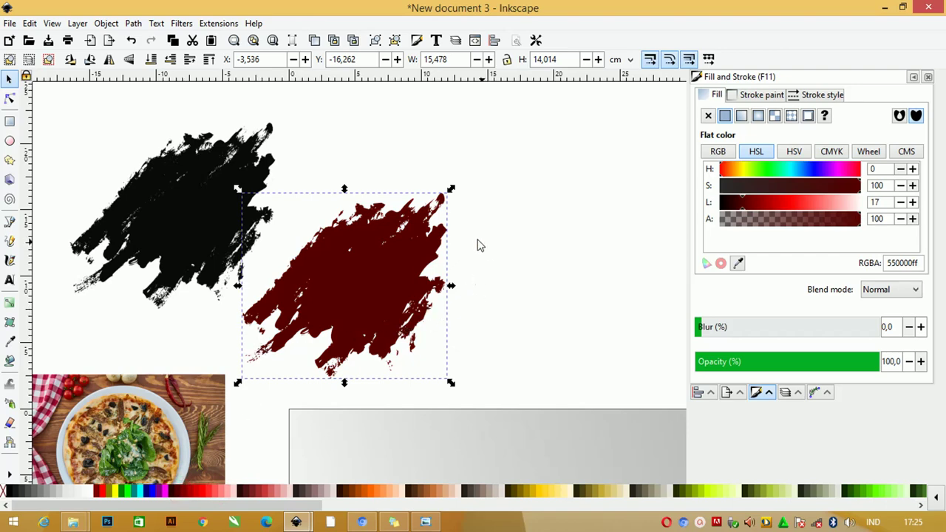
{"action": "scroll", "coordinate": [473, 244], "scroll_direction": "down", "scroll_amount": 3}
{"action": "left_click_drag", "start_coordinate": [369, 242], "coordinate": [247, 269]}
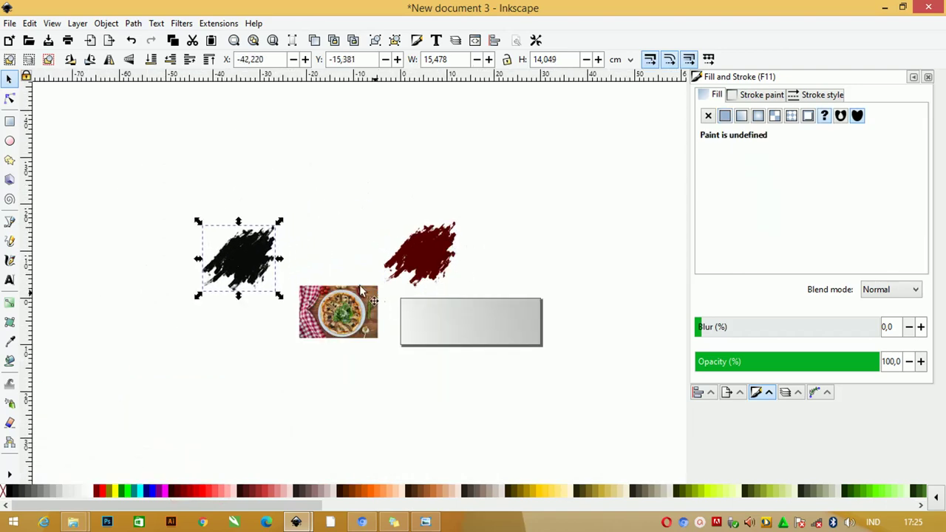
Step: Nudge the pizza photo up-right and move the dark-red brush shape to the right
{"action": "key", "text": "z"}
{"action": "left_click_drag", "start_coordinate": [281, 202], "coordinate": [612, 372]}
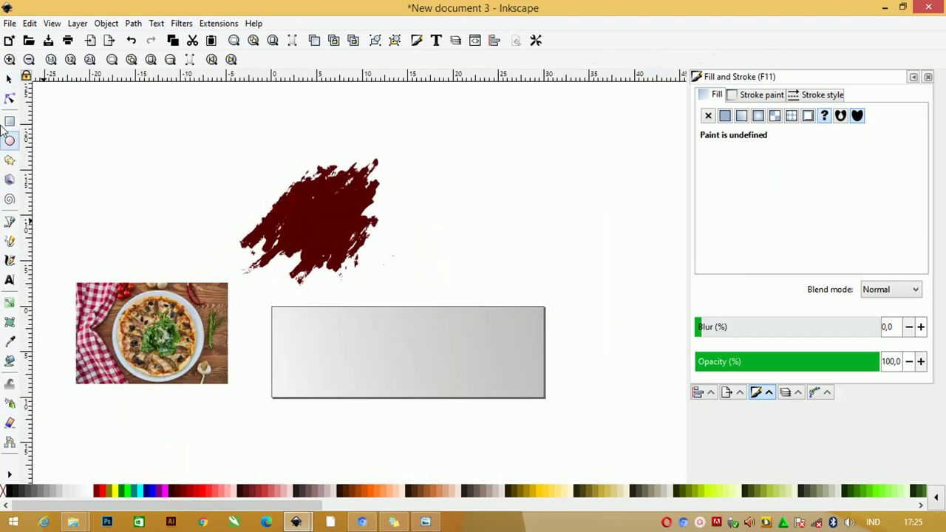
{"action": "left_click", "coordinate": [9, 78]}
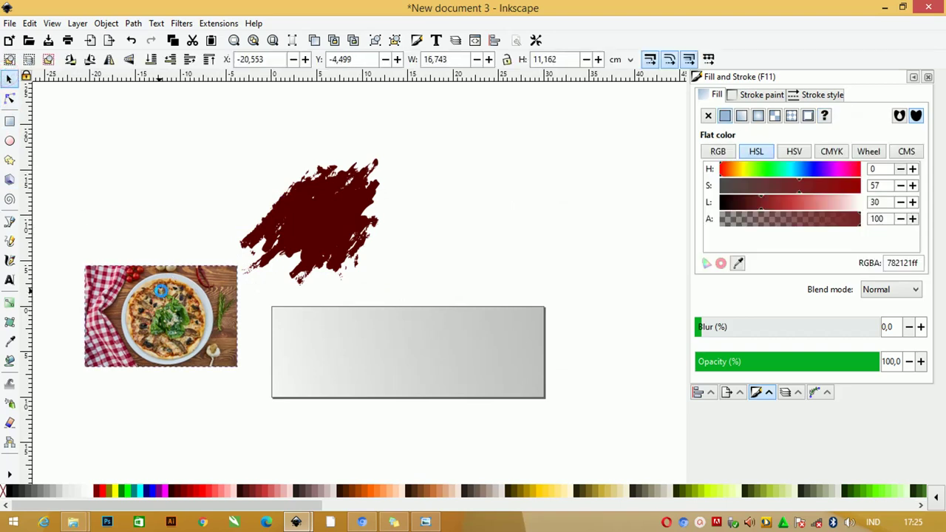
{"action": "left_click_drag", "start_coordinate": [148, 332], "coordinate": [158, 316]}
{"action": "left_click", "coordinate": [307, 210]}
{"action": "left_click_drag", "start_coordinate": [309, 212], "coordinate": [511, 225]}
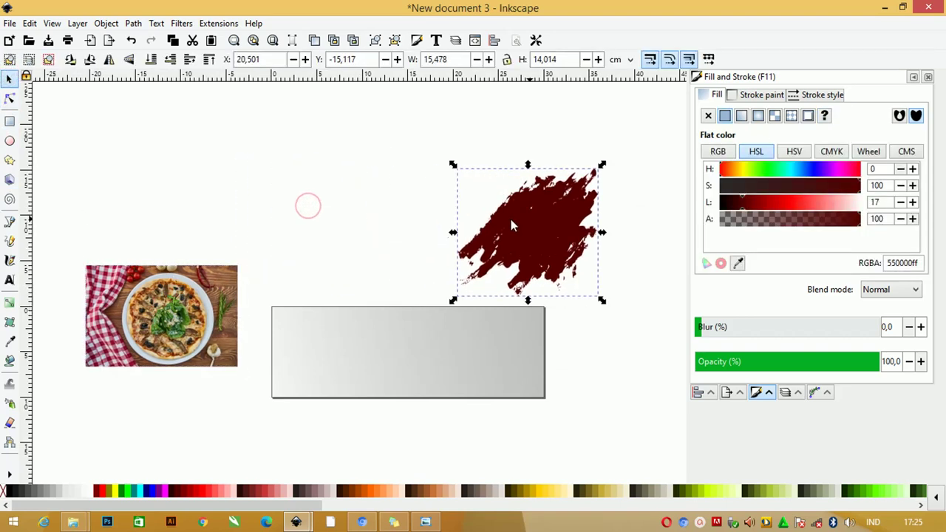
Step: Duplicate the dark-red brush shape and lay the copy over the pizza photo
{"action": "key", "text": "ctrl+d"}
{"action": "left_click_drag", "start_coordinate": [515, 258], "coordinate": [231, 259]}
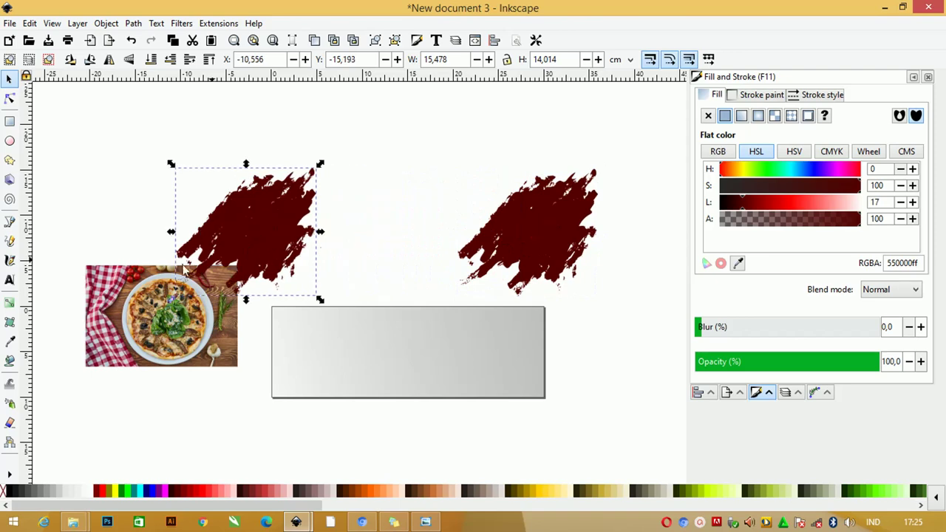
{"action": "scroll", "coordinate": [158, 275], "scroll_direction": "up", "scroll_amount": 1}
{"action": "left_click_drag", "start_coordinate": [291, 218], "coordinate": [159, 337]}
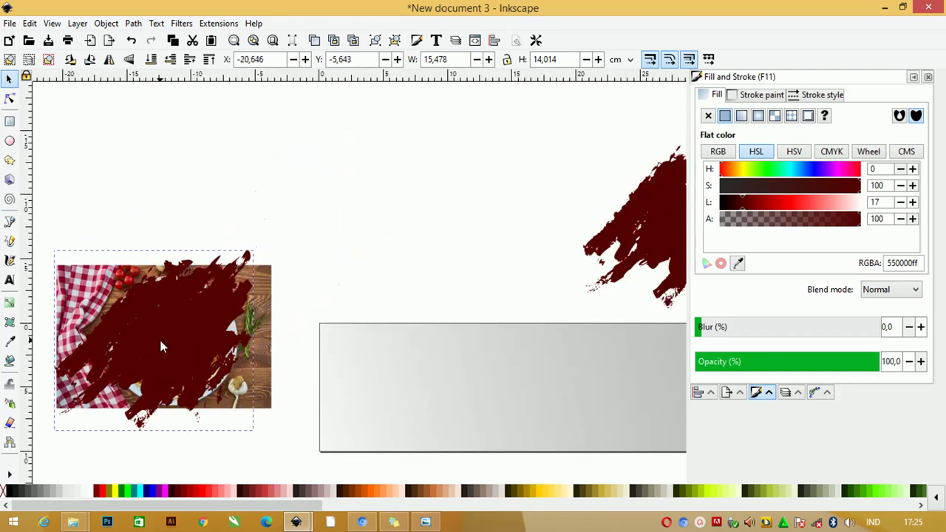
{"action": "scroll", "coordinate": [221, 310], "scroll_direction": "up", "scroll_amount": 3}
{"action": "scroll", "coordinate": [258, 293], "scroll_direction": "down", "scroll_amount": 4}
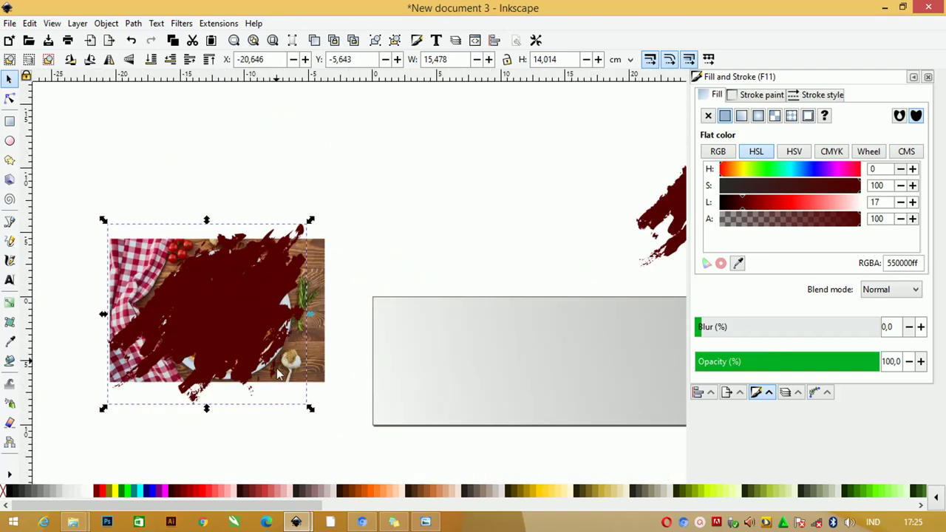
{"action": "scroll", "coordinate": [323, 393], "scroll_direction": "down", "scroll_amount": 1}
Step: Enlarge the pizza photo to 23,551 × 15,701 cm and select it with the red shape
{"action": "key", "text": "z"}
{"action": "left_click_drag", "start_coordinate": [157, 247], "coordinate": [636, 422]}
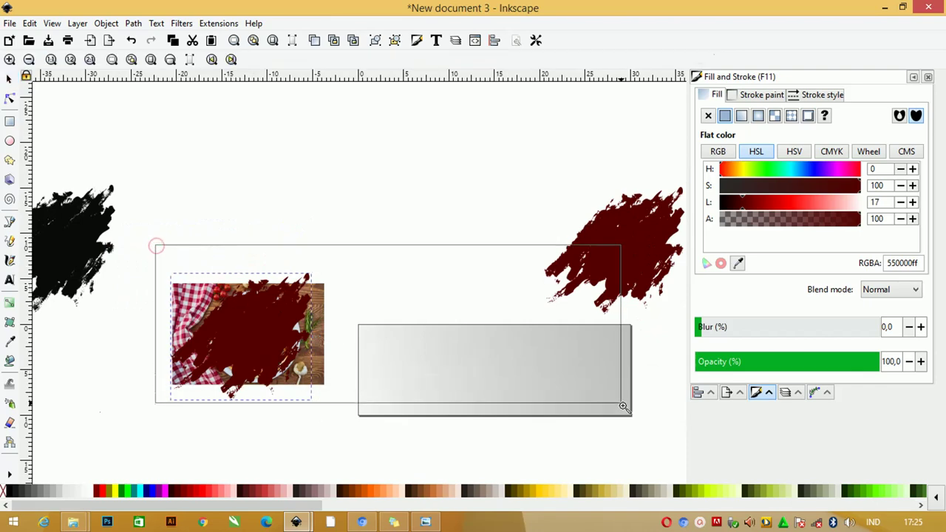
{"action": "left_click", "coordinate": [9, 79]}
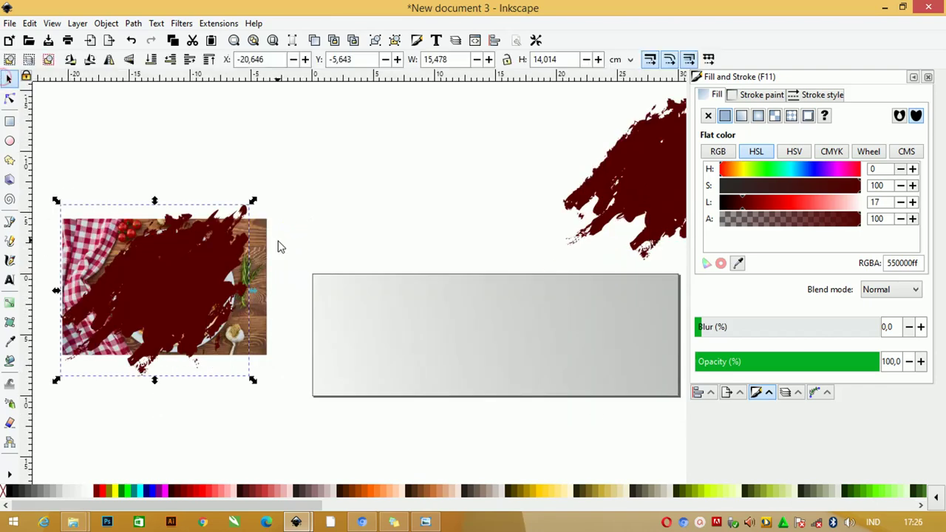
{"action": "key", "text": "Tab"}
{"action": "left_click_drag", "start_coordinate": [271, 217], "coordinate": [314, 186]}
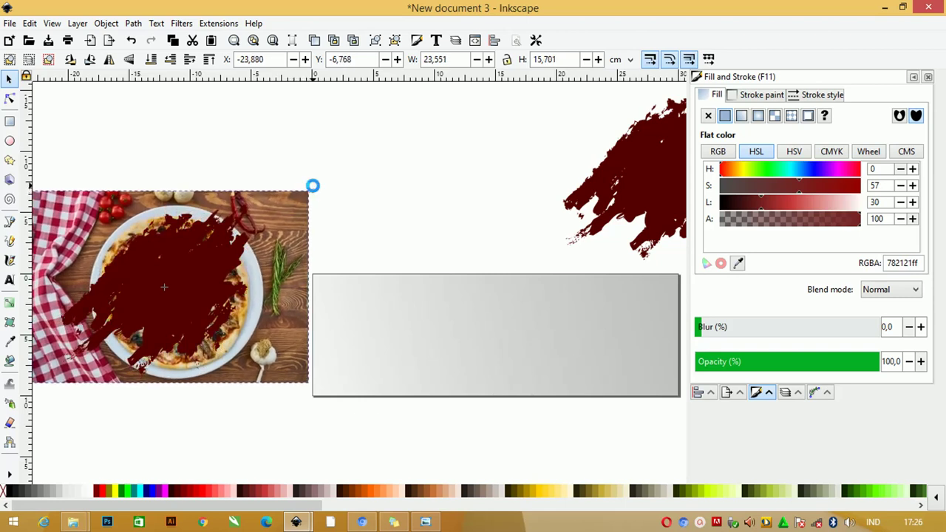
{"action": "left_click_drag", "start_coordinate": [289, 228], "coordinate": [289, 231]}
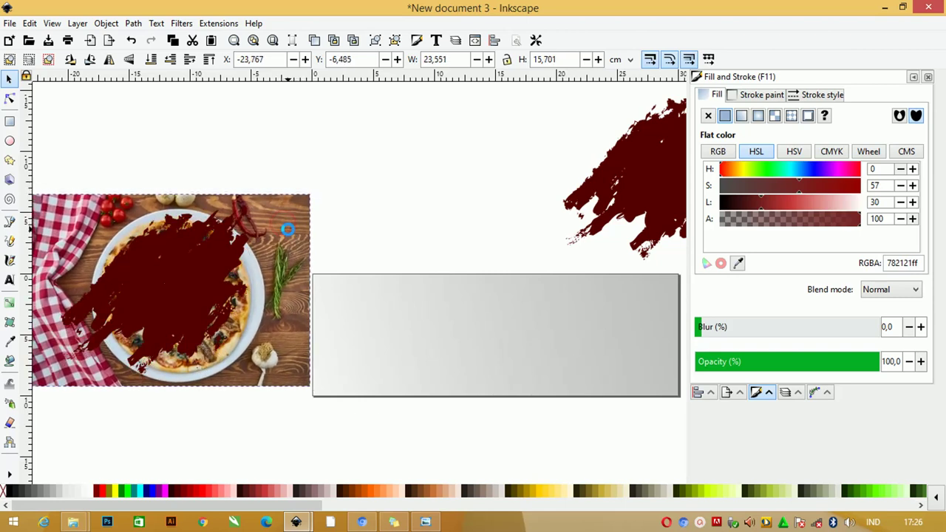
{"action": "left_click", "coordinate": [224, 236]}
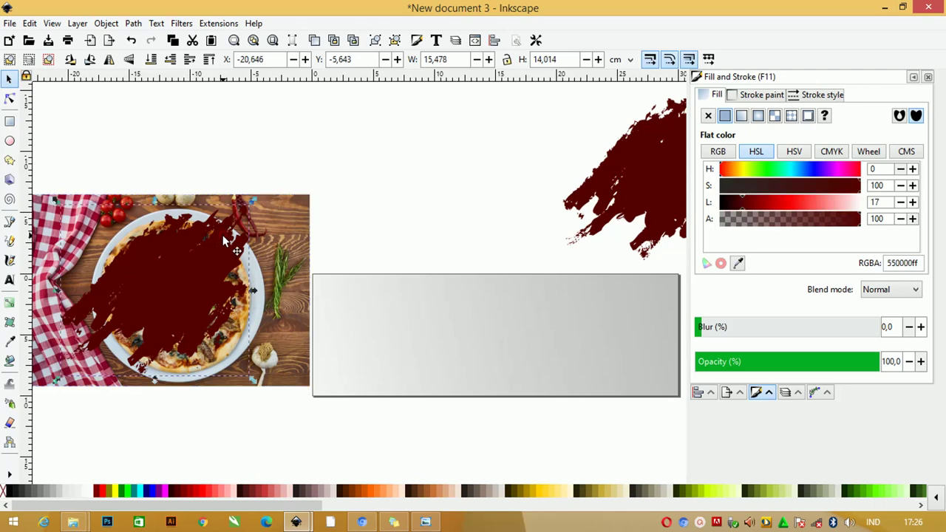
{"action": "left_click", "coordinate": [277, 224], "text": "shift"}
Step: Clip the pizza photo to the dark-red brush shape with Set Clip
{"action": "right_click", "coordinate": [277, 224]}
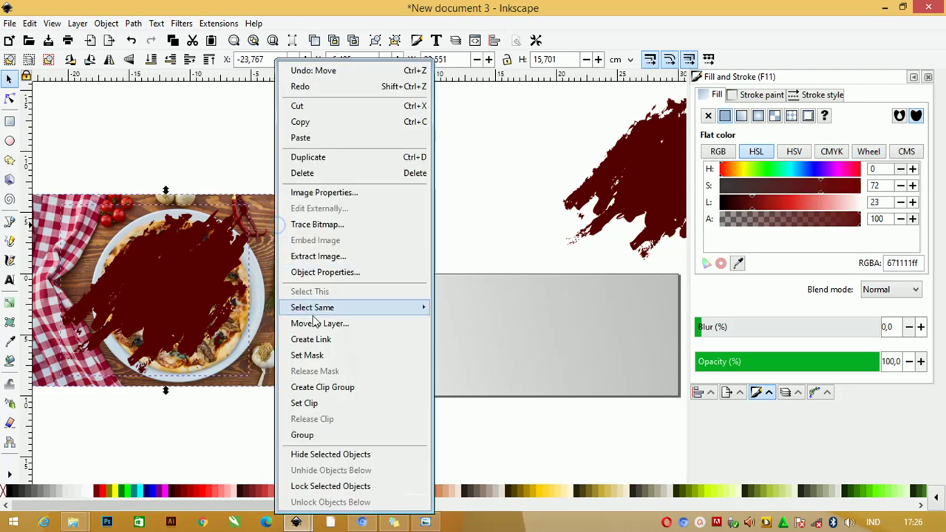
{"action": "left_click", "coordinate": [334, 403]}
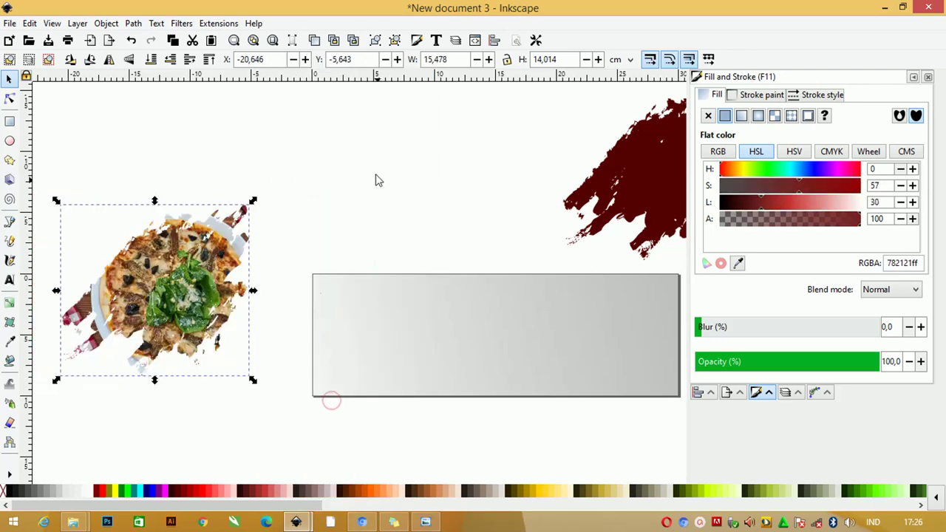
{"action": "left_click", "coordinate": [366, 164]}
Step: Place the clipped pizza, shrunk to 9,691 × 8,774 cm, at the grey rectangle's left end
{"action": "left_click_drag", "start_coordinate": [203, 273], "coordinate": [444, 303]}
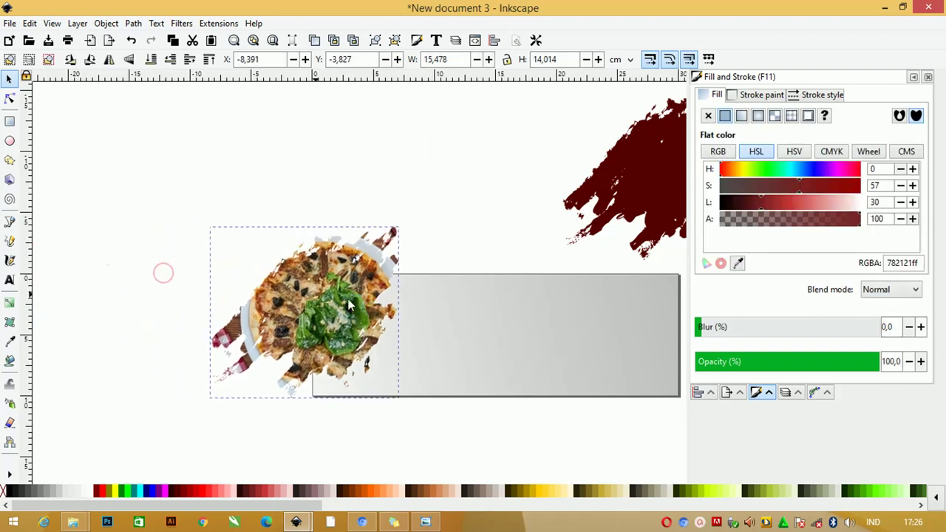
{"action": "left_click_drag", "start_coordinate": [493, 232], "coordinate": [423, 294]}
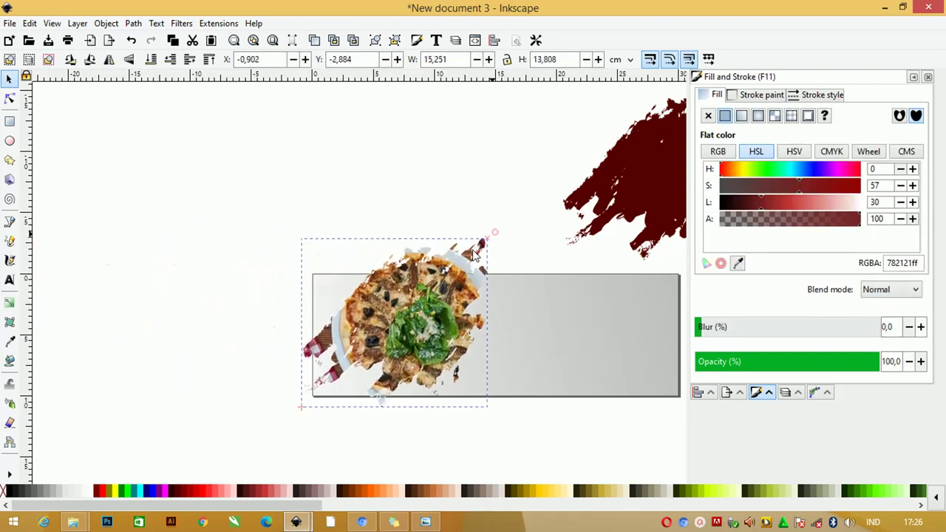
{"action": "left_click_drag", "start_coordinate": [391, 339], "coordinate": [409, 322]}
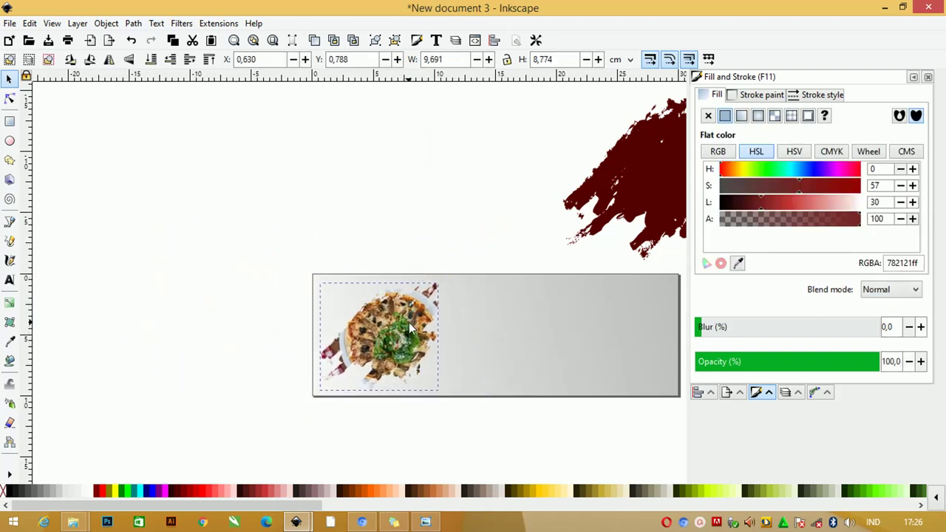
{"action": "key", "text": "z"}
{"action": "mouse_move", "coordinate": [226, 115]}
{"action": "left_mouse_down"}
{"action": "mouse_move", "coordinate": [725, 427]}
{"action": "mouse_move", "coordinate": [670, 464]}
{"action": "left_mouse_up"}
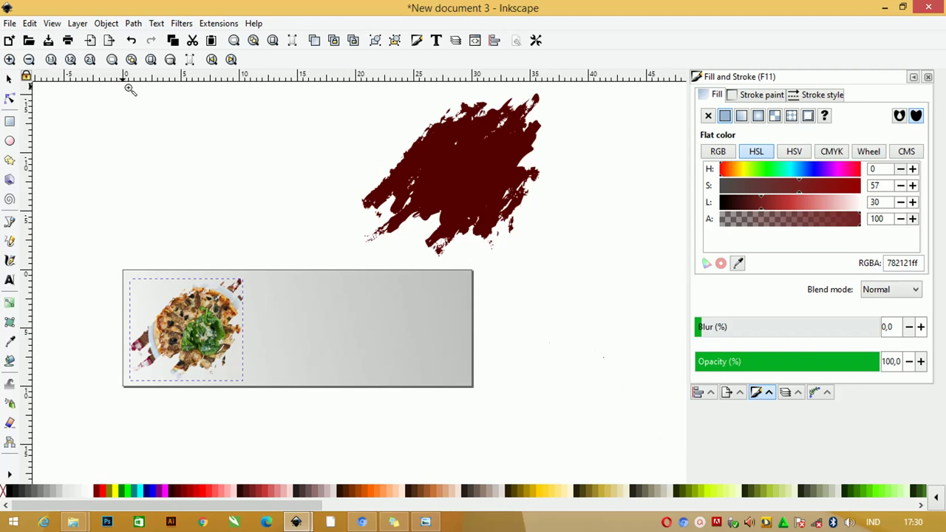
Step: Move the dark-red brush stroke onto the grey rectangle and set a duplicate aside
{"action": "left_click", "coordinate": [10, 79]}
{"action": "left_click", "coordinate": [480, 203]}
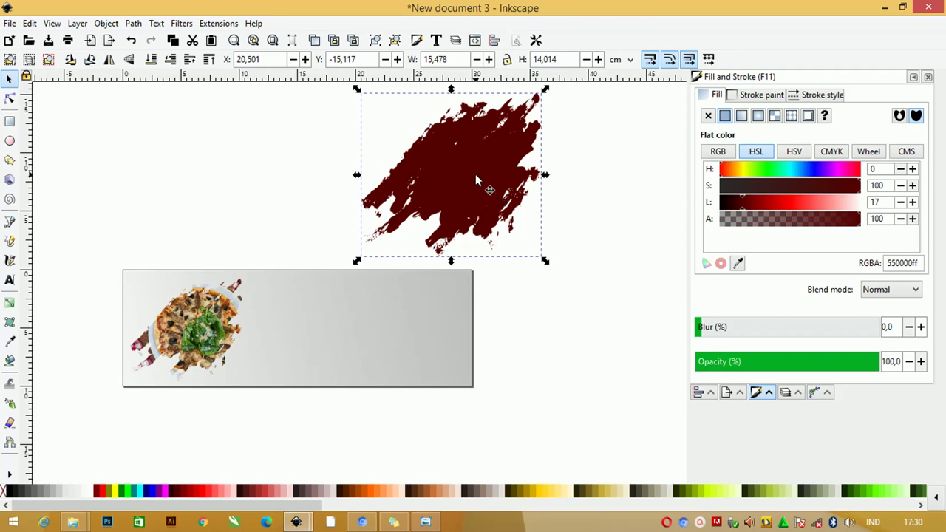
{"action": "left_click_drag", "start_coordinate": [475, 176], "coordinate": [387, 268]}
{"action": "scroll", "coordinate": [368, 243], "scroll_direction": "down", "scroll_amount": 2}
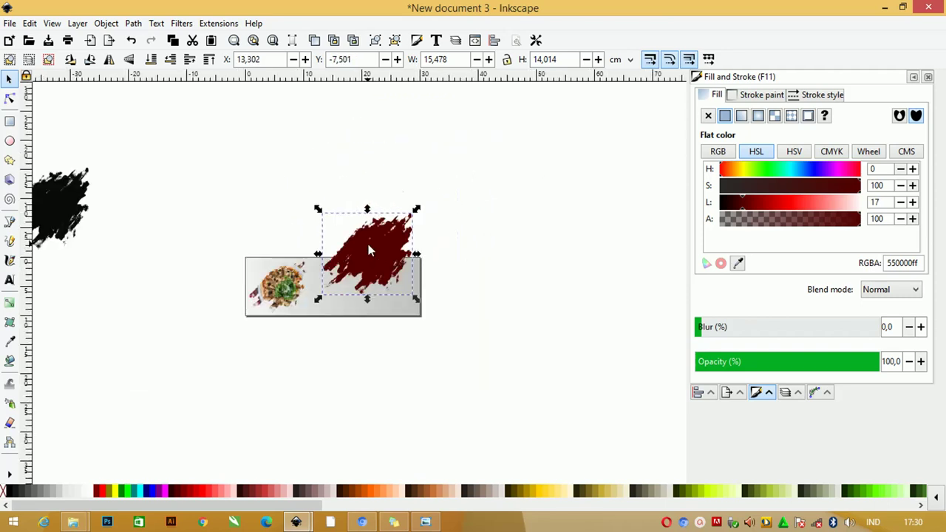
{"action": "key", "text": "ctrl+d"}
{"action": "left_click_drag", "start_coordinate": [371, 258], "coordinate": [607, 233]}
Step: Flip the stroke horizontally and vertically, shift it up-right, and group both strokes
{"action": "scroll", "coordinate": [402, 266], "scroll_direction": "up", "scroll_amount": 2}
{"action": "left_click", "coordinate": [379, 227]}
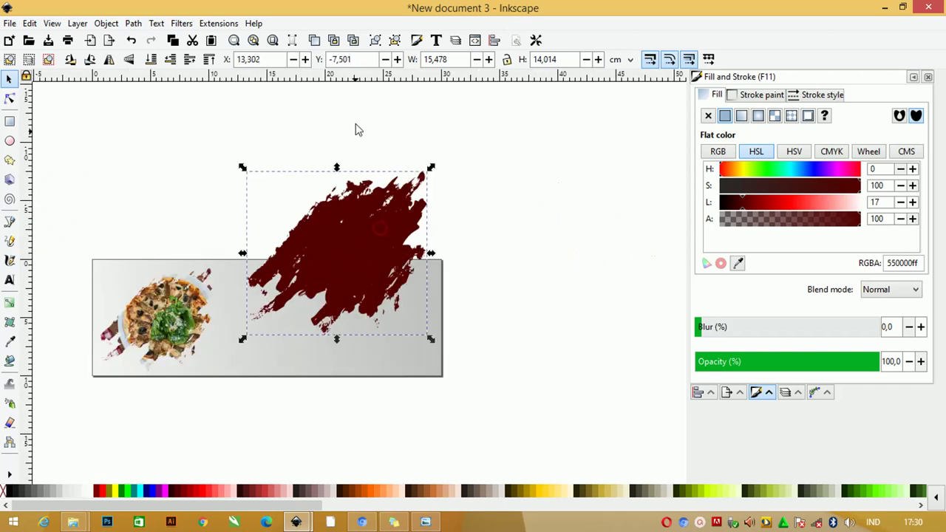
{"action": "left_click", "coordinate": [129, 59]}
{"action": "left_click", "coordinate": [110, 60]}
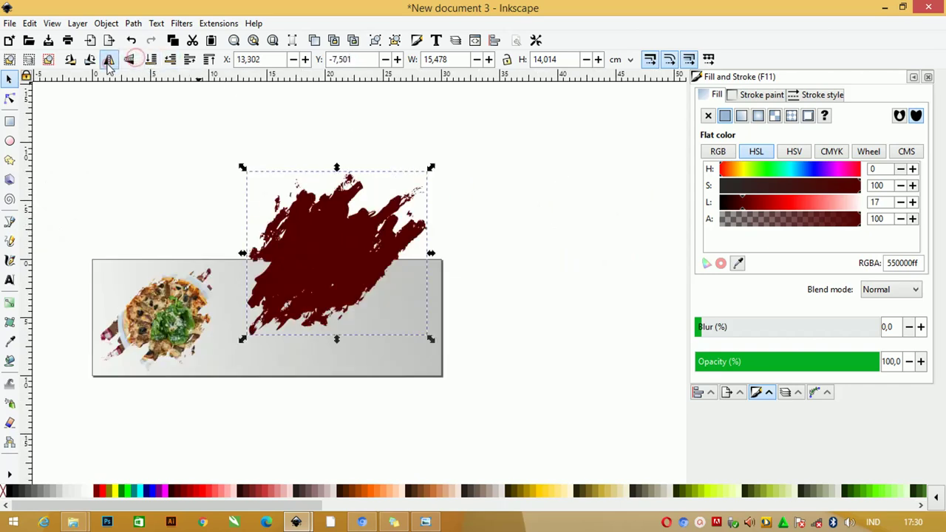
{"action": "mouse_move", "coordinate": [345, 249]}
{"action": "left_mouse_down"}
{"action": "mouse_move", "coordinate": [384, 237]}
{"action": "mouse_move", "coordinate": [373, 225]}
{"action": "mouse_move", "coordinate": [409, 373]}
{"action": "mouse_move", "coordinate": [389, 370]}
{"action": "left_mouse_up"}
{"action": "key", "text": "ctrl+d"}
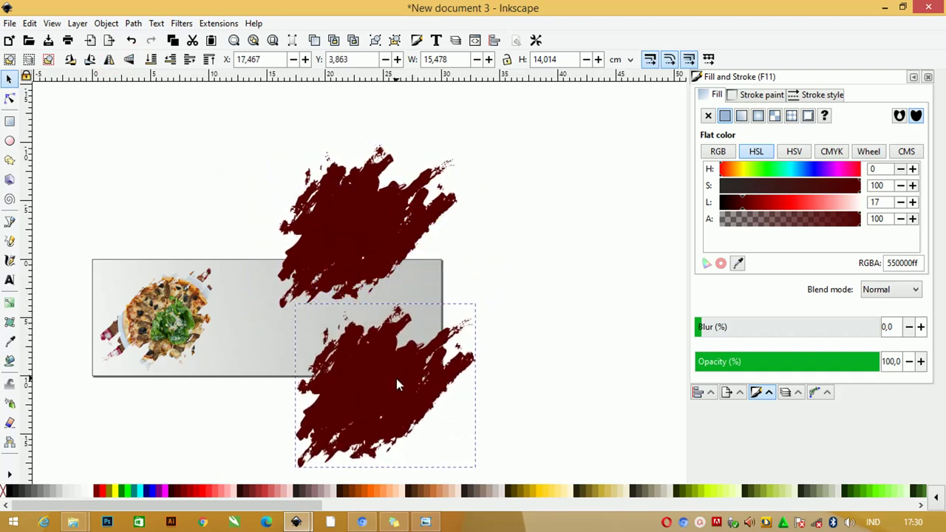
{"action": "left_click", "coordinate": [361, 235], "text": "shift"}
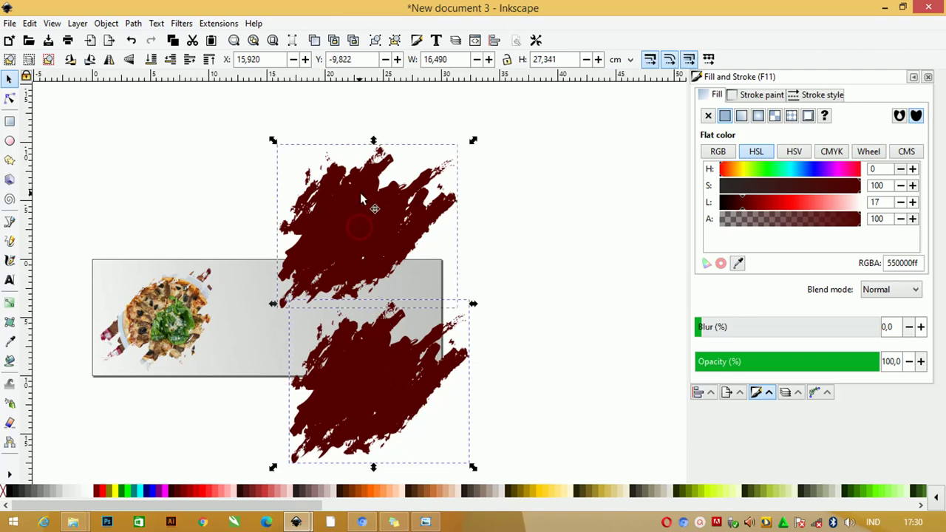
{"action": "key", "text": "ctrl+g"}
{"action": "scroll", "coordinate": [416, 220], "scroll_direction": "down", "scroll_amount": 2}
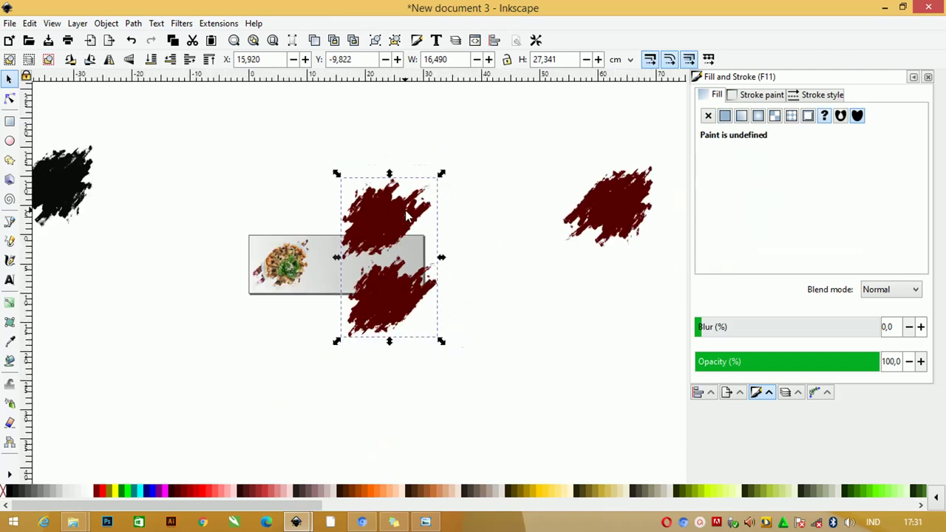
{"action": "scroll", "coordinate": [406, 214], "scroll_direction": "up", "scroll_amount": 1}
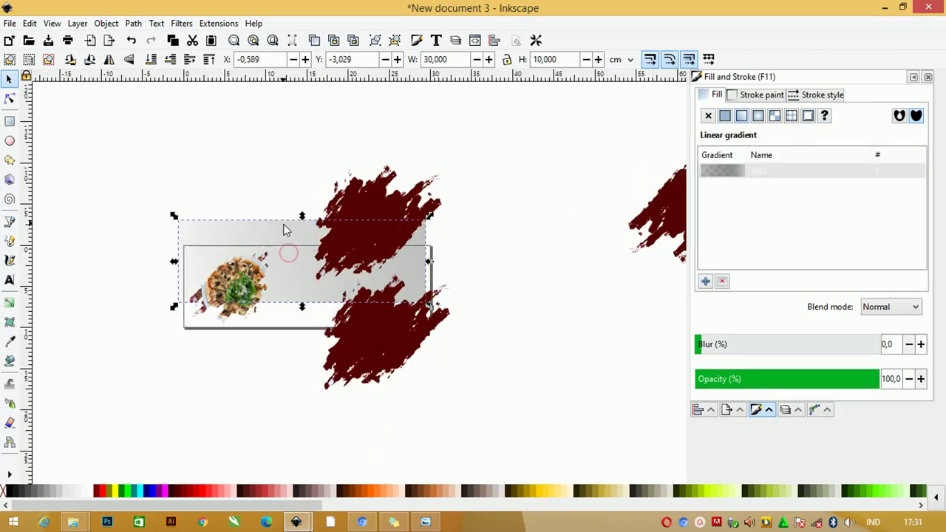
Step: Set the banner gradient's start stop to opaque white (ffffffff)
{"action": "mouse_move", "coordinate": [309, 264]}
{"action": "left_mouse_down"}
{"action": "mouse_move", "coordinate": [289, 260]}
{"action": "mouse_move", "coordinate": [288, 217]}
{"action": "left_mouse_up"}
{"action": "key", "text": "ctrl+z"}
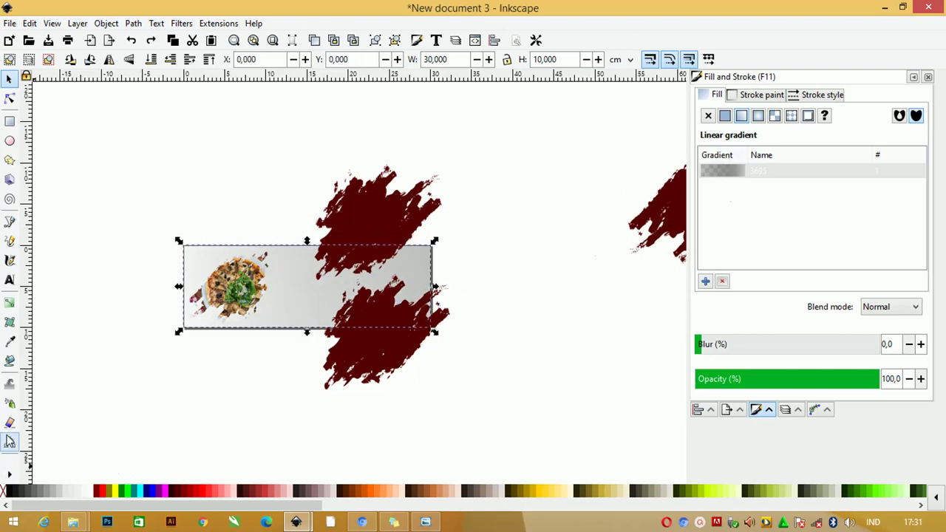
{"action": "left_click", "coordinate": [9, 306]}
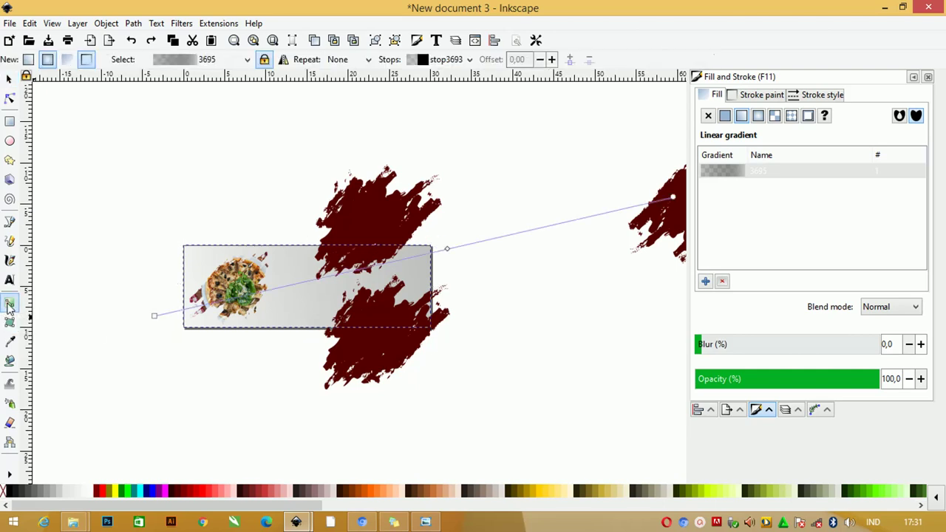
{"action": "left_click", "coordinate": [153, 316]}
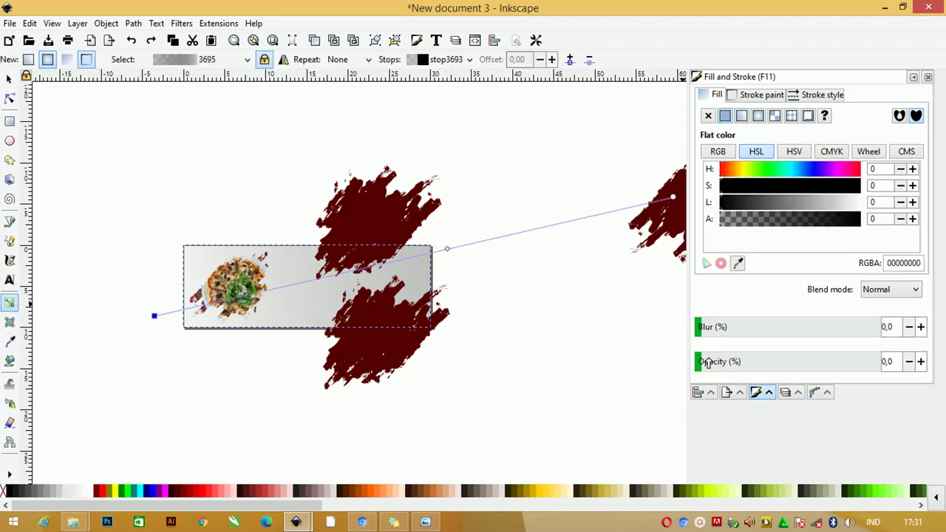
{"action": "mouse_move", "coordinate": [707, 362]}
{"action": "left_mouse_down"}
{"action": "mouse_move", "coordinate": [861, 362]}
{"action": "mouse_move", "coordinate": [943, 345]}
{"action": "left_mouse_up"}
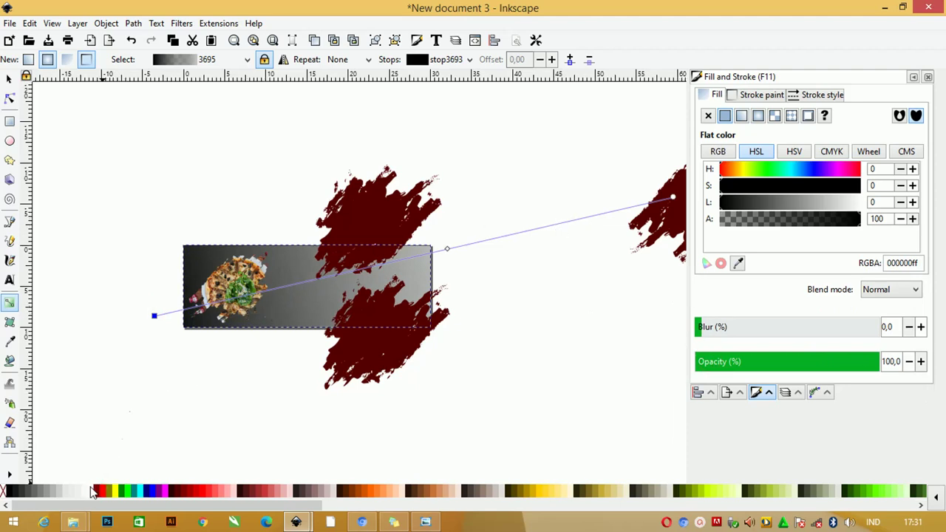
{"action": "left_click", "coordinate": [89, 491]}
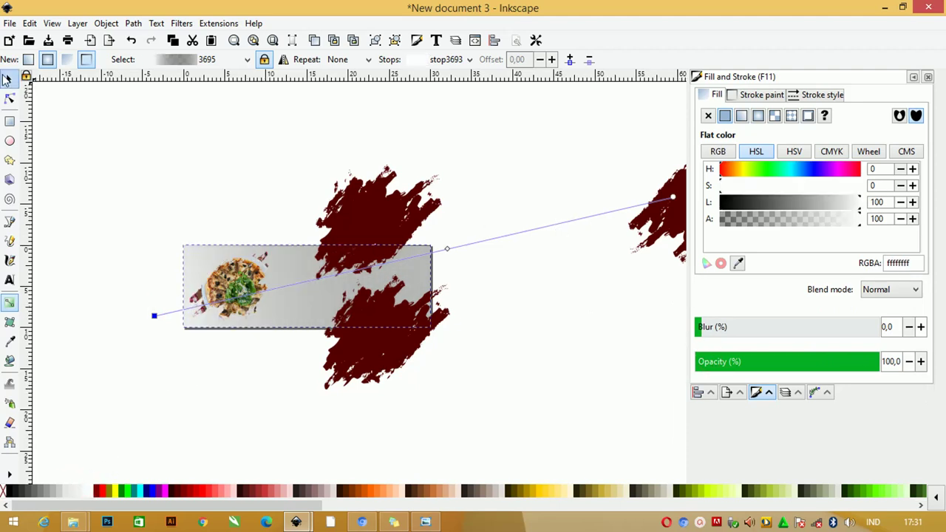
{"action": "left_click", "coordinate": [9, 78]}
Step: Raise the gradient banner rectangle to the top with Home
{"action": "left_click", "coordinate": [150, 144]}
{"action": "left_click", "coordinate": [377, 292]}
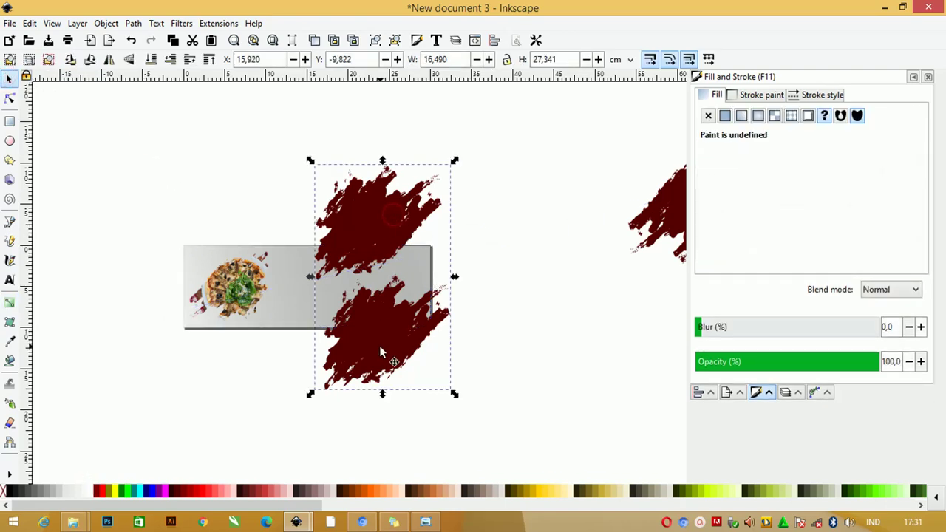
{"action": "left_click", "coordinate": [288, 272]}
{"action": "scroll", "coordinate": [274, 271], "scroll_direction": "up", "scroll_amount": 2}
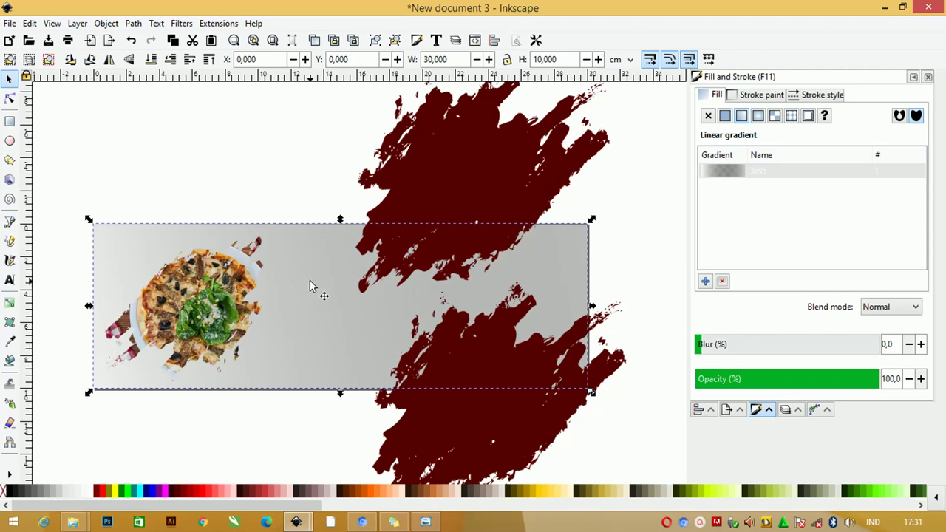
{"action": "key", "text": "Home"}
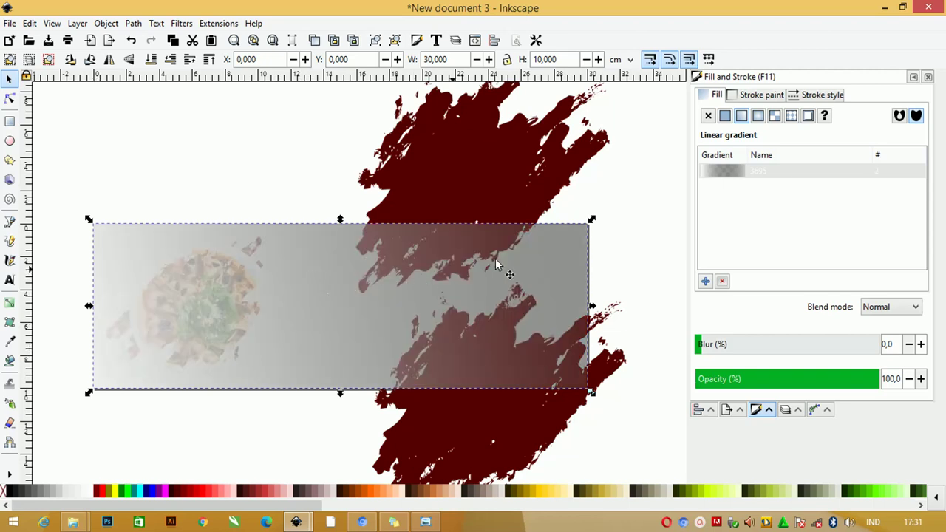
{"action": "left_click", "coordinate": [10, 302]}
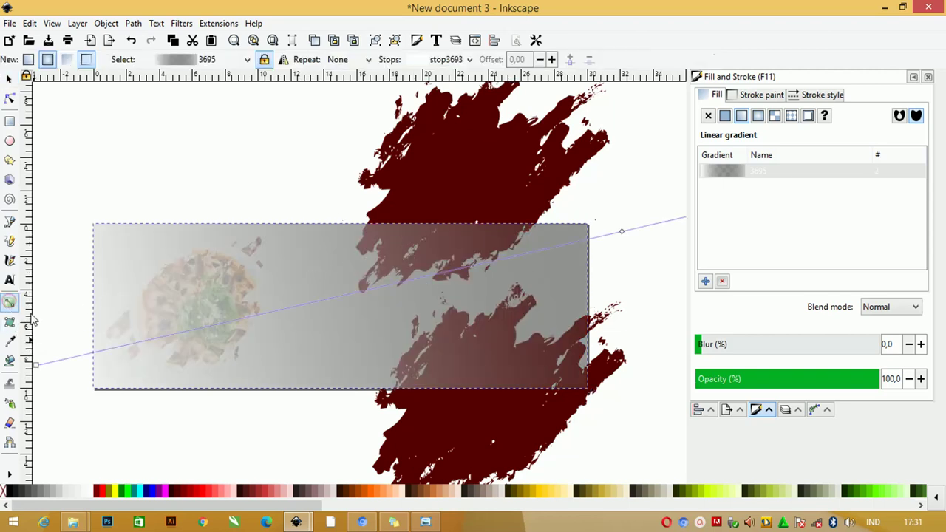
{"action": "scroll", "coordinate": [598, 253], "scroll_direction": "down", "scroll_amount": 3}
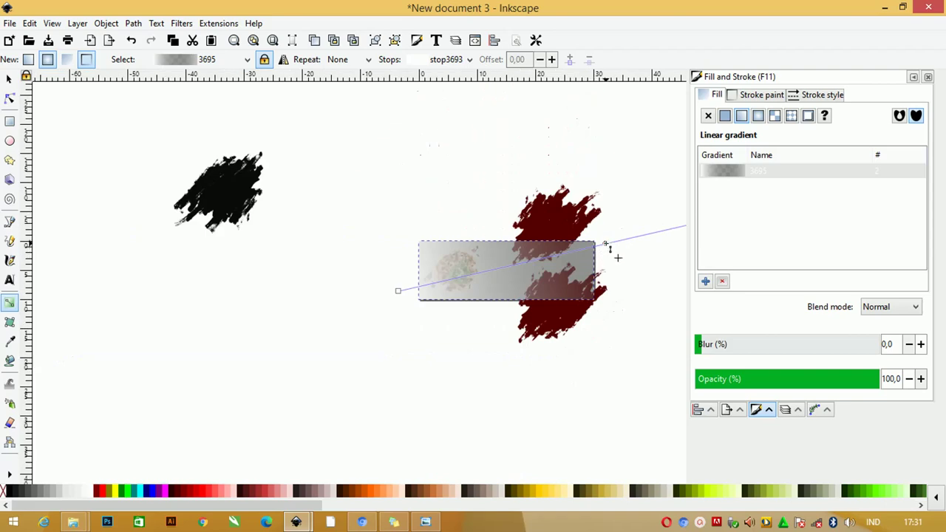
Step: Clip the red stroke group to the banner rectangle with Set Clip
{"action": "left_click", "coordinate": [10, 79]}
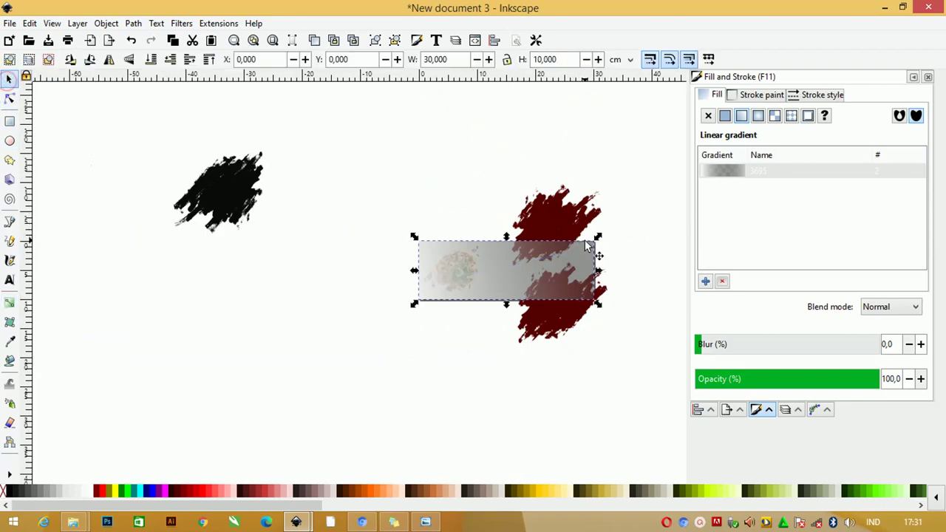
{"action": "left_click", "coordinate": [557, 217], "text": "shift"}
{"action": "scroll", "coordinate": [557, 218], "scroll_direction": "up", "scroll_amount": 1}
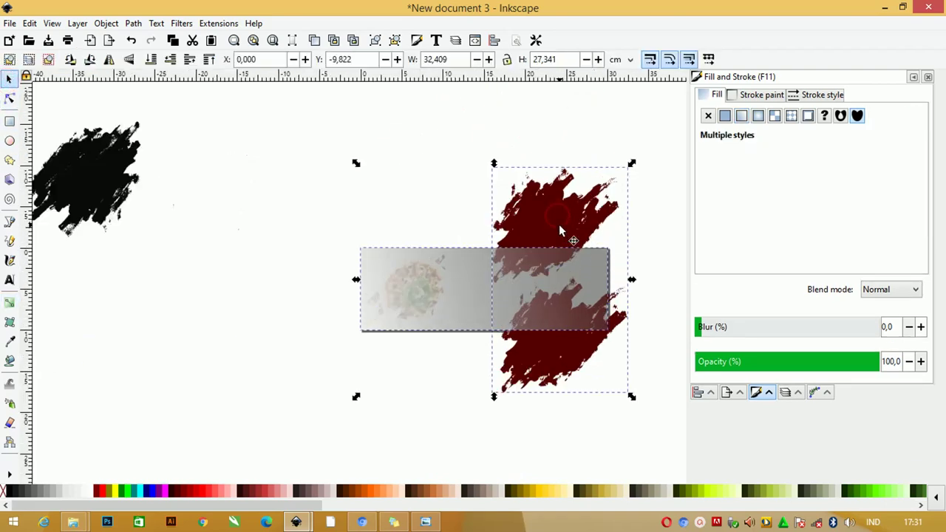
{"action": "right_click", "coordinate": [559, 224]}
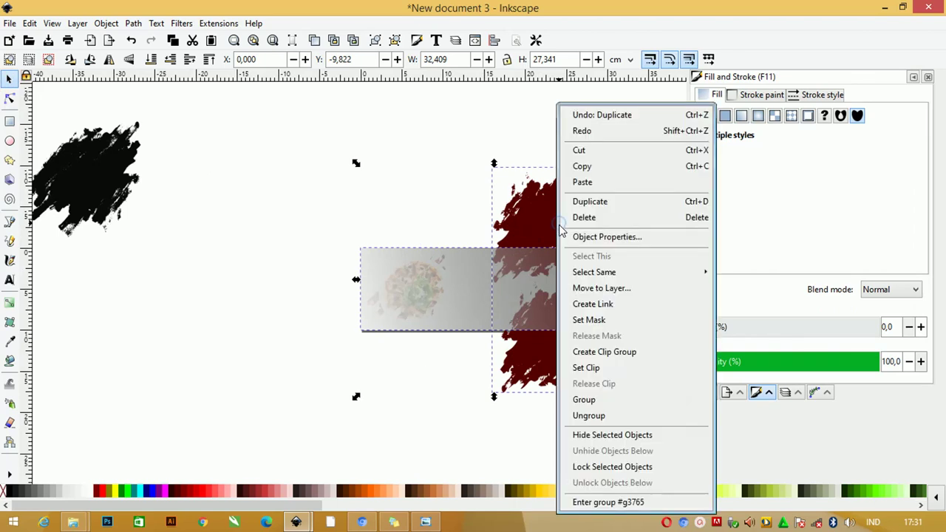
{"action": "left_click", "coordinate": [596, 368]}
{"action": "left_click", "coordinate": [539, 175]}
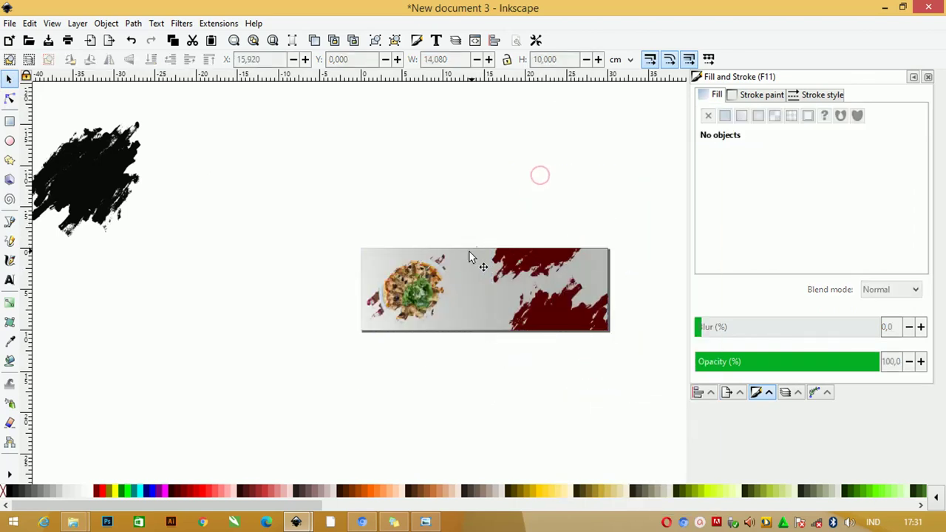
{"action": "left_click", "coordinate": [468, 256]}
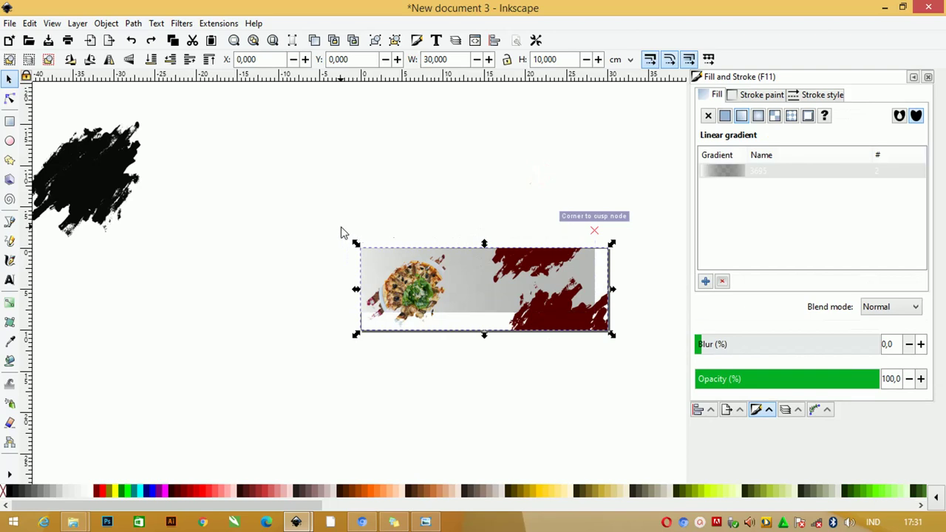
Step: Zoom in on the banner and set the gradient's end stop to full opacity
{"action": "key", "text": "z"}
{"action": "left_click_drag", "start_coordinate": [333, 209], "coordinate": [613, 337]}
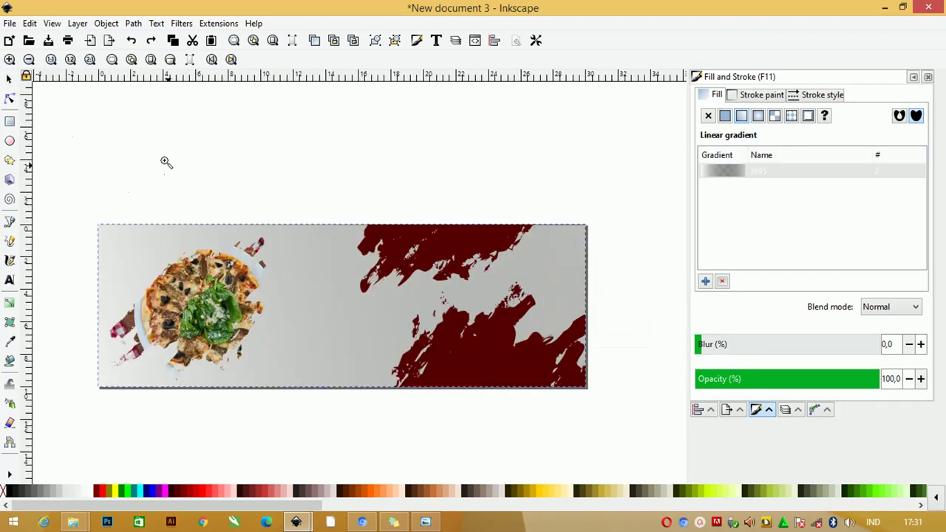
{"action": "left_click", "coordinate": [10, 302]}
{"action": "scroll", "coordinate": [571, 234], "scroll_direction": "down", "scroll_amount": 2, "text": "ctrl"}
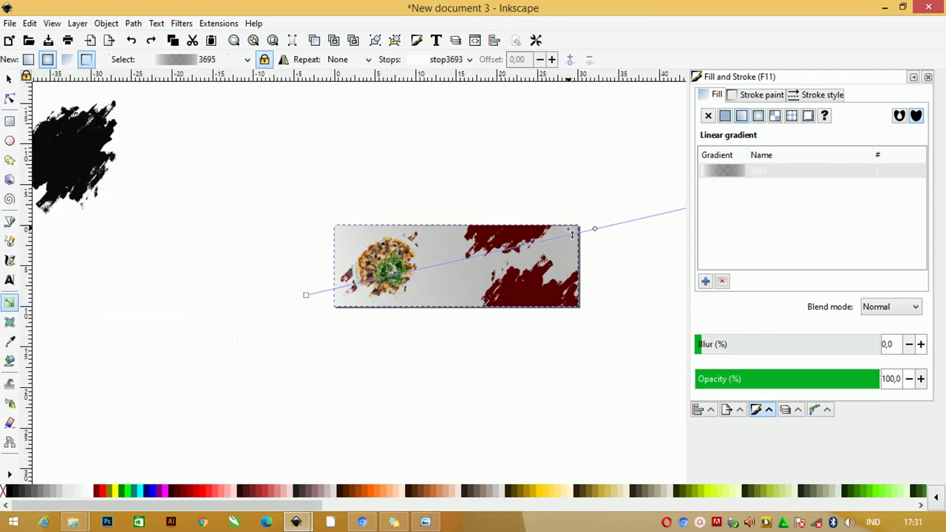
{"action": "left_click", "coordinate": [594, 230]}
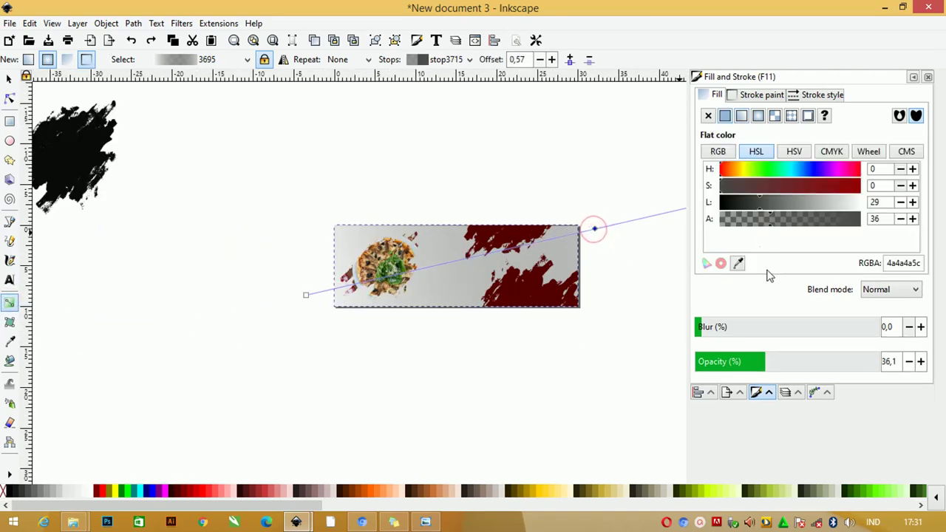
{"action": "left_click", "coordinate": [766, 361]}
{"action": "left_click", "coordinate": [921, 360]}
Step: Colour the gradient's end stop light grey (f2f2f2ff)
{"action": "scroll", "coordinate": [521, 252], "scroll_direction": "down", "scroll_amount": 2, "text": "ctrl"}
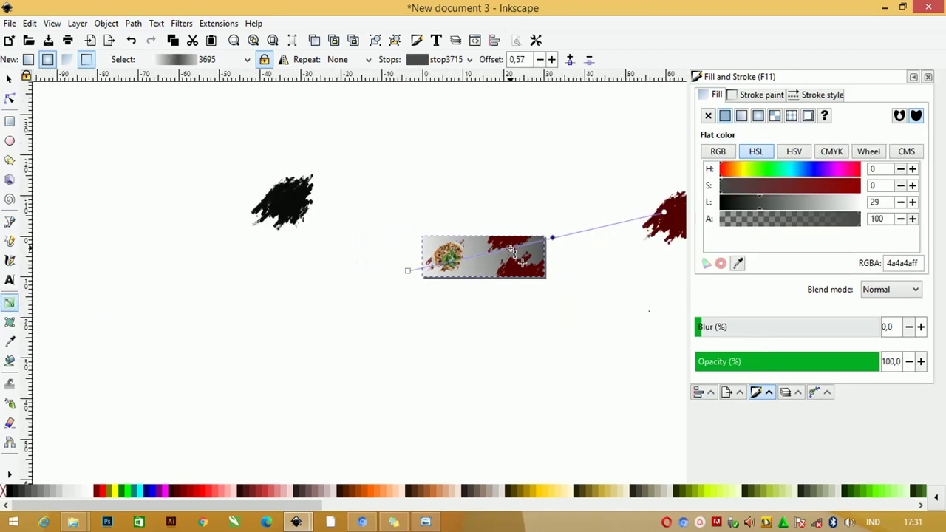
{"action": "scroll", "coordinate": [521, 251], "scroll_direction": "down", "scroll_amount": 2, "text": "ctrl"}
{"action": "left_click", "coordinate": [594, 232]}
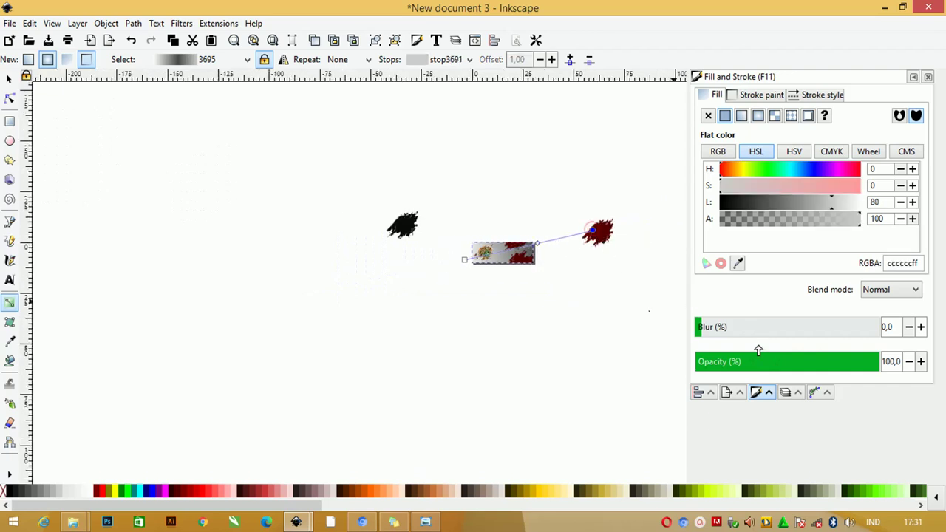
{"action": "scroll", "coordinate": [542, 226], "scroll_direction": "up", "scroll_amount": 1, "text": "ctrl"}
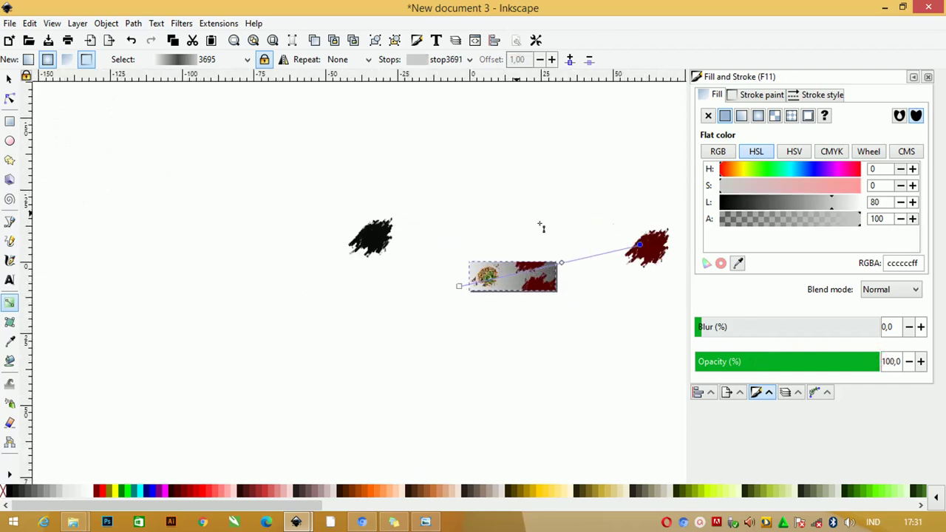
{"action": "scroll", "coordinate": [517, 259], "scroll_direction": "up", "scroll_amount": 1, "text": "ctrl"}
{"action": "left_click", "coordinate": [76, 491]}
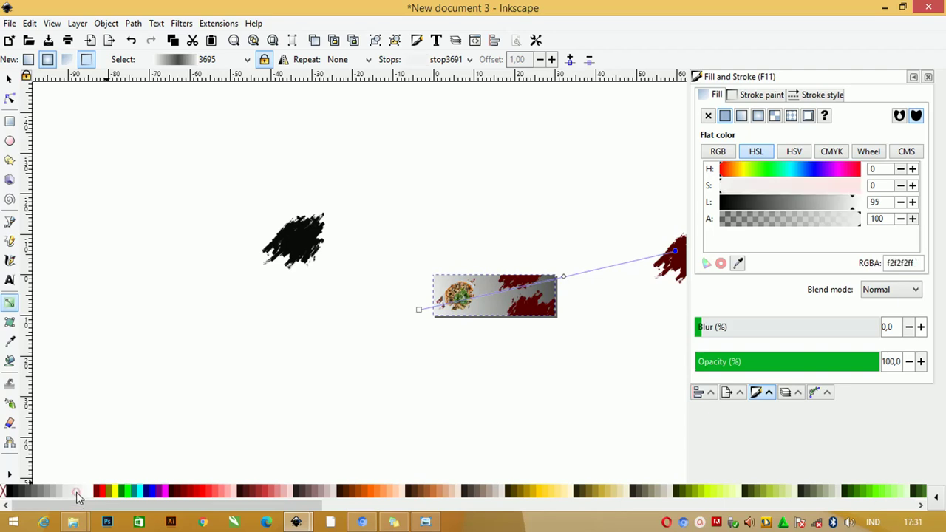
{"action": "left_click", "coordinate": [73, 491]}
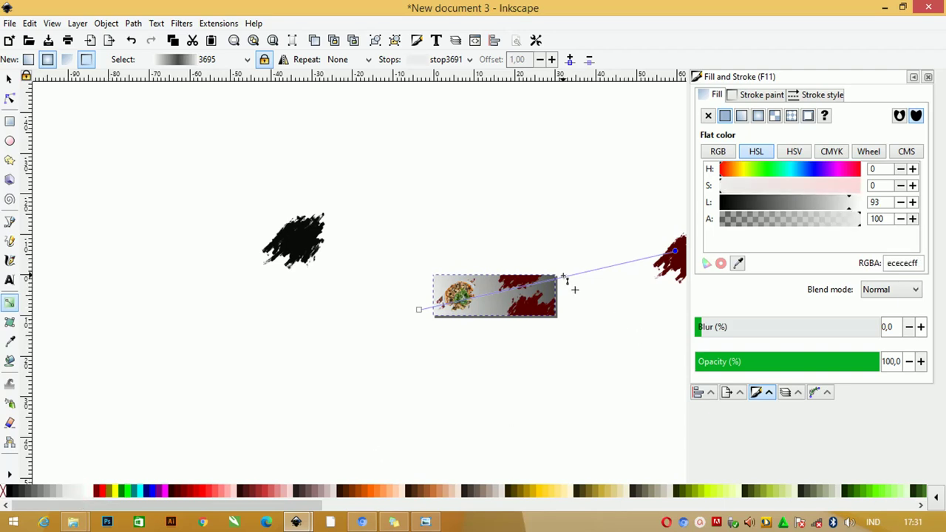
Step: Add a middle gradient stop at offset 0,57 coloured f2f2f2ff
{"action": "double_click", "coordinate": [563, 276]}
{"action": "left_click", "coordinate": [77, 493]}
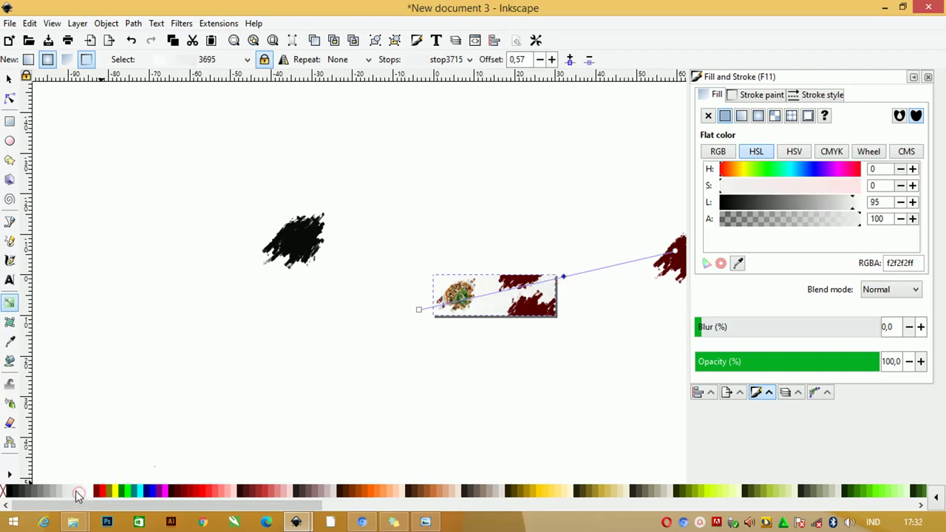
{"action": "left_click", "coordinate": [10, 79]}
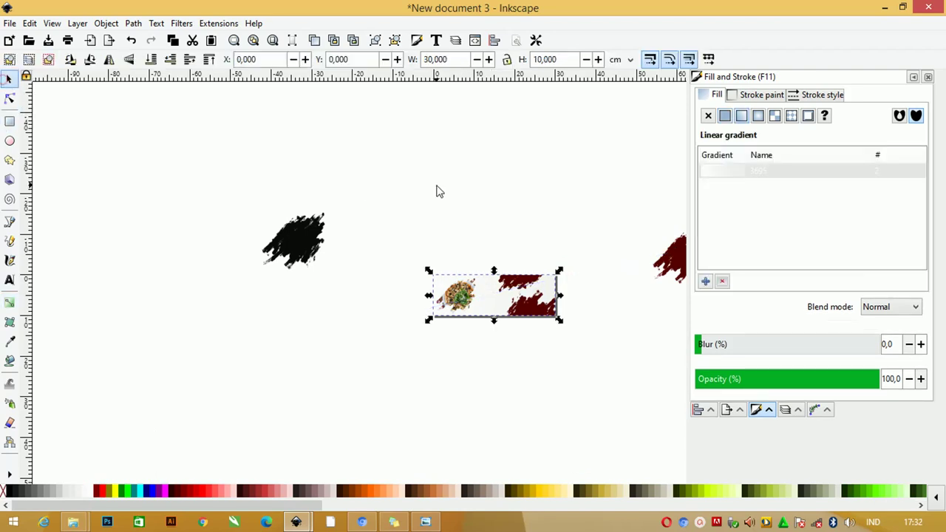
{"action": "left_click", "coordinate": [434, 184]}
Step: Zoom in on the banner and release the clip on the dark-red brush stroke image
{"action": "key", "text": "z"}
{"action": "scroll", "coordinate": [219, 189], "scroll_direction": "right", "scroll_amount": 5}
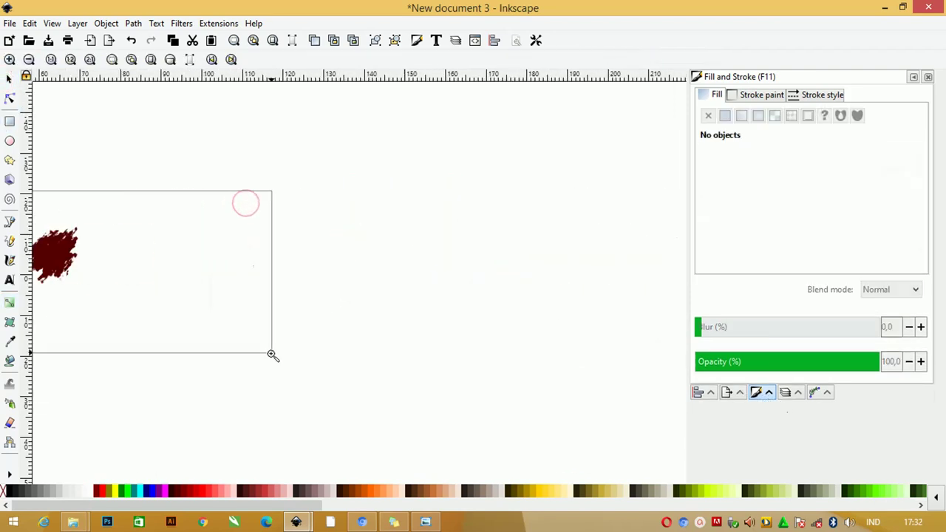
{"action": "left_click_drag", "start_coordinate": [33, 191], "coordinate": [270, 353]}
{"action": "left_click_drag", "start_coordinate": [210, 258], "coordinate": [402, 349]}
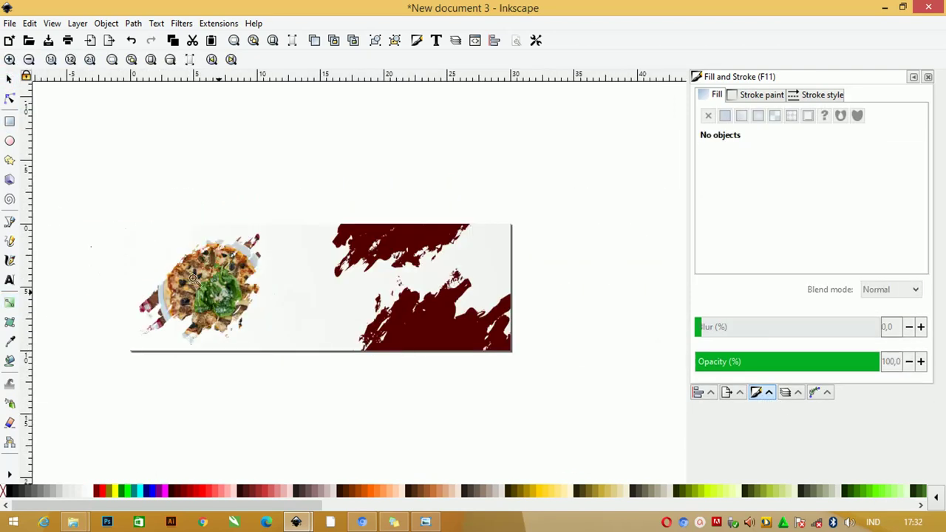
{"action": "left_click_drag", "start_coordinate": [78, 192], "coordinate": [614, 390]}
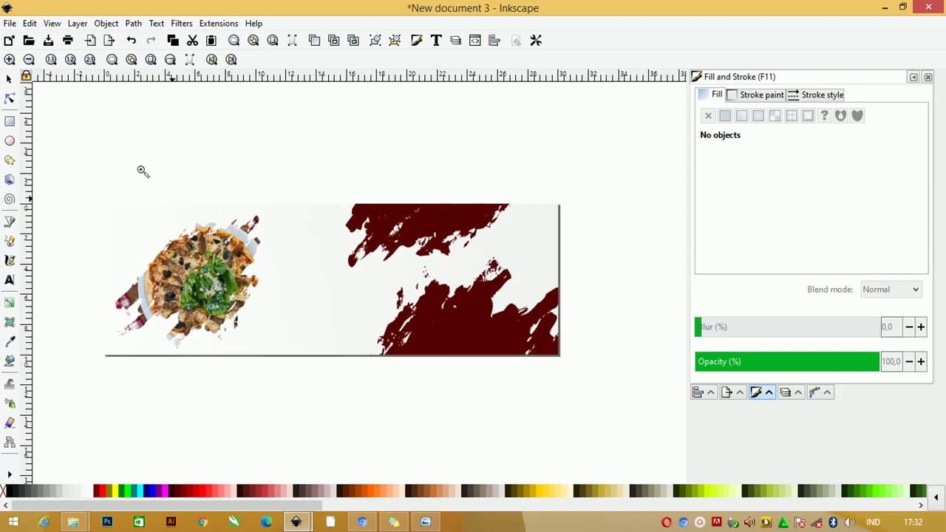
{"action": "left_click", "coordinate": [10, 79]}
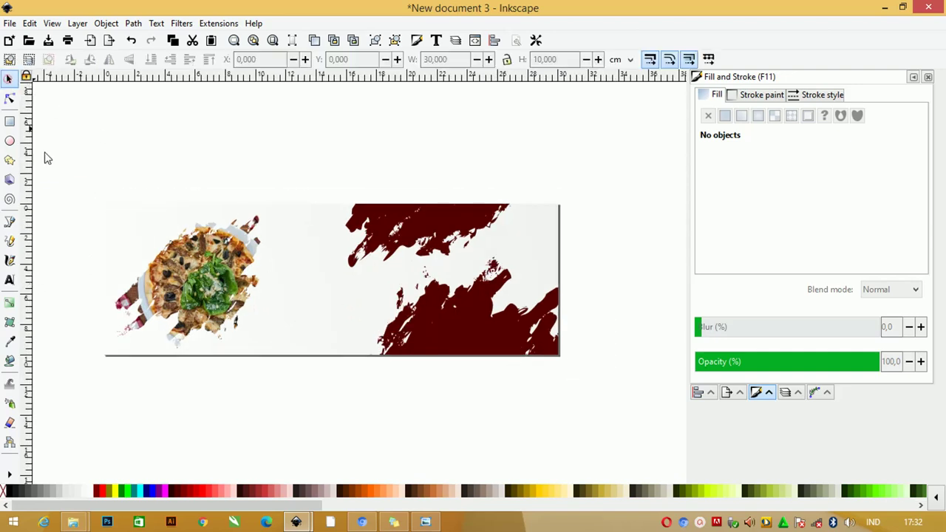
{"action": "left_click", "coordinate": [476, 309]}
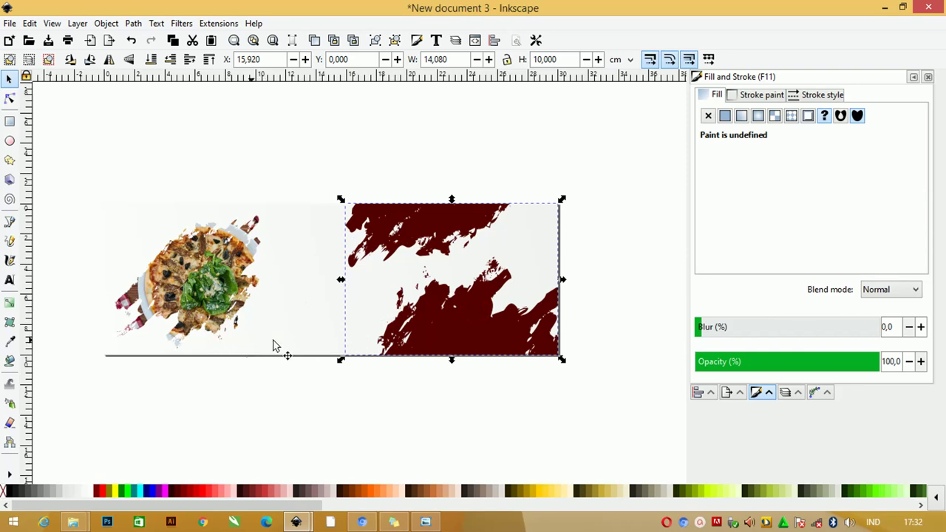
{"action": "right_click", "coordinate": [439, 326]}
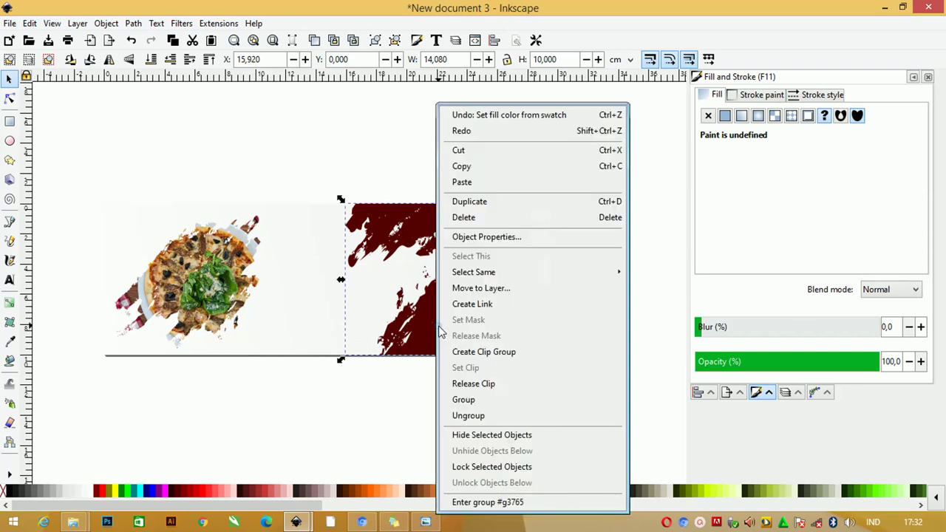
{"action": "left_click", "coordinate": [500, 390]}
Step: Shift the released dark-red brush shape further right
{"action": "left_click", "coordinate": [627, 186]}
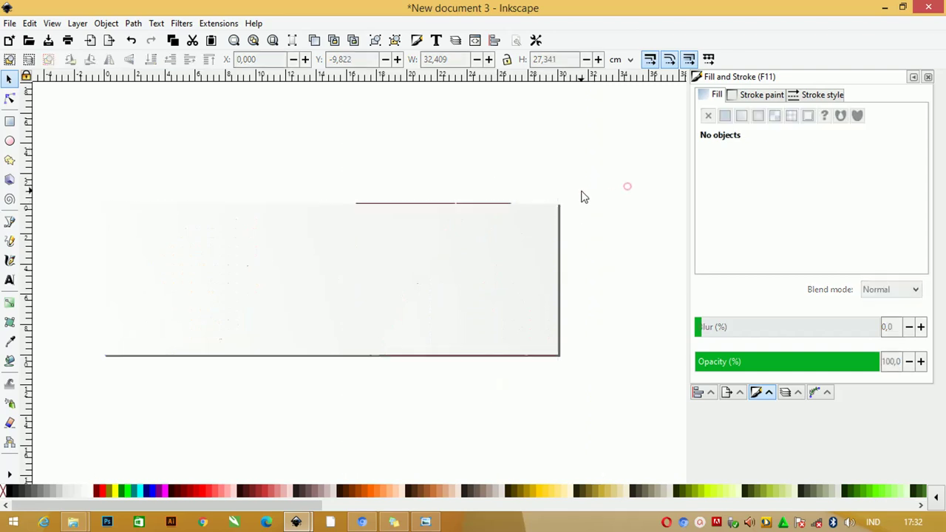
{"action": "scroll", "coordinate": [580, 195], "scroll_direction": "down", "scroll_amount": 2, "text": "ctrl"}
{"action": "scroll", "coordinate": [577, 204], "scroll_direction": "up", "scroll_amount": 2}
{"action": "left_click", "coordinate": [541, 377]}
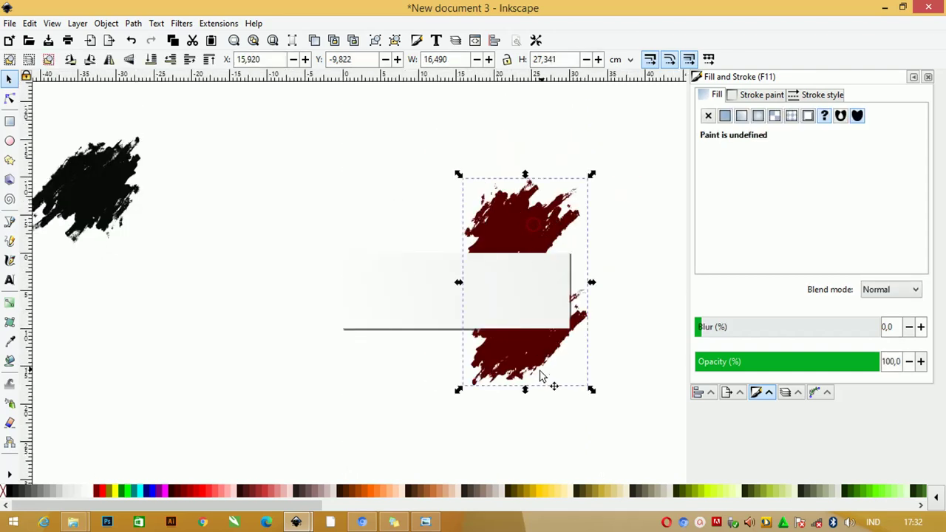
{"action": "left_click_drag", "start_coordinate": [526, 359], "coordinate": [558, 357]}
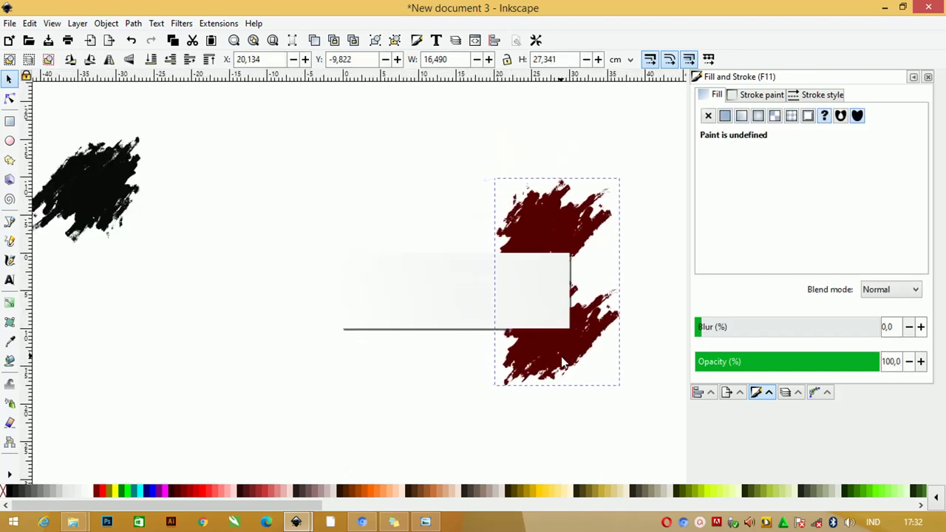
Step: Select the banner rectangle with the brush shape and clip the brush back to it
{"action": "double_click", "coordinate": [481, 275]}
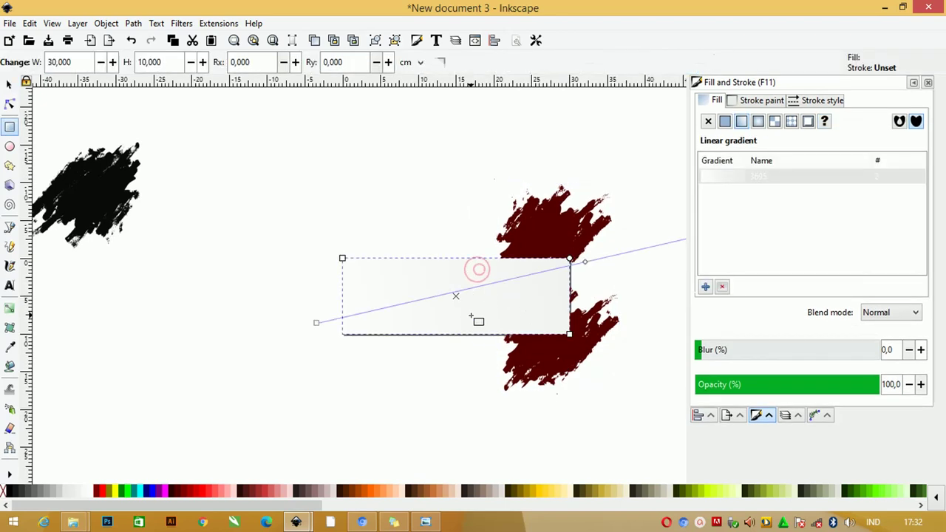
{"action": "left_click", "coordinate": [8, 83]}
{"action": "left_click", "coordinate": [298, 140]}
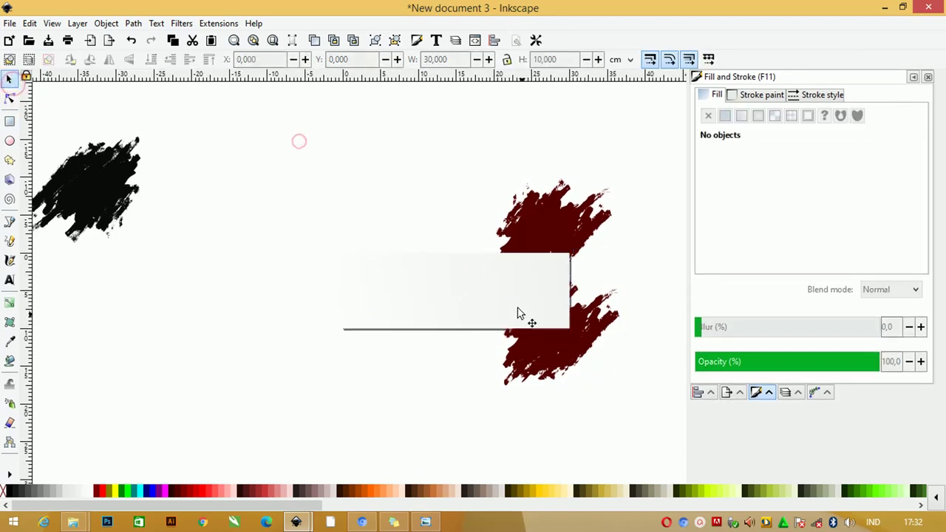
{"action": "left_click_drag", "start_coordinate": [492, 315], "coordinate": [498, 353]}
{"action": "key", "text": "ctrl+z"}
{"action": "scroll", "coordinate": [517, 302], "scroll_direction": "up", "scroll_amount": 2}
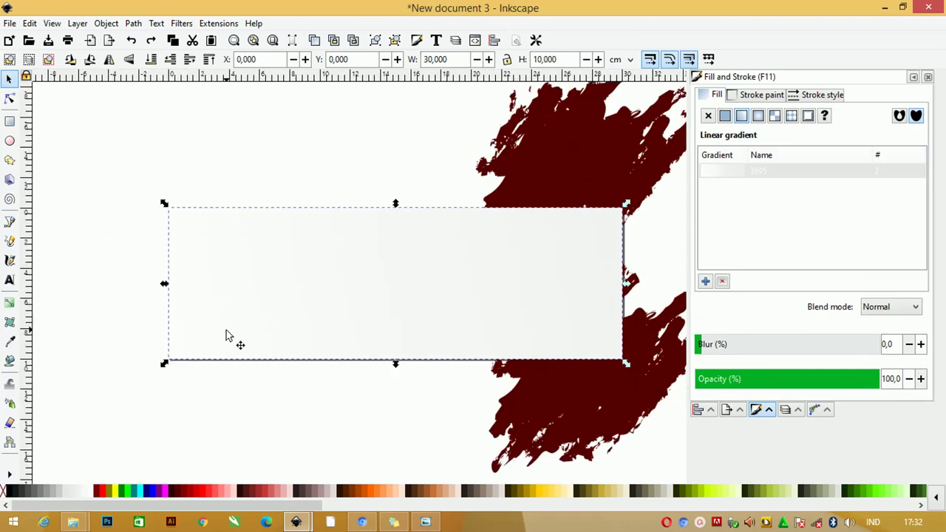
{"action": "left_click", "coordinate": [537, 399], "text": "shift"}
{"action": "right_click", "coordinate": [538, 399]}
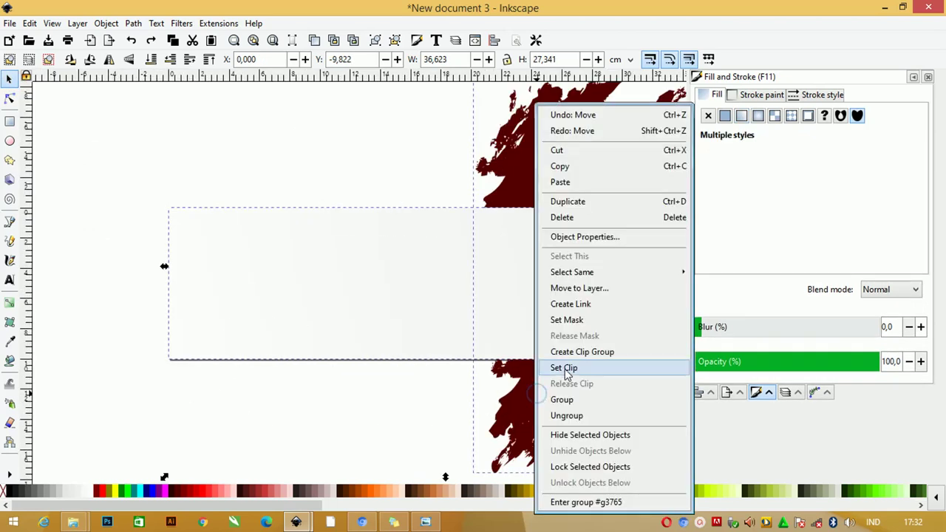
{"action": "left_click", "coordinate": [566, 365]}
{"action": "left_click", "coordinate": [492, 403]}
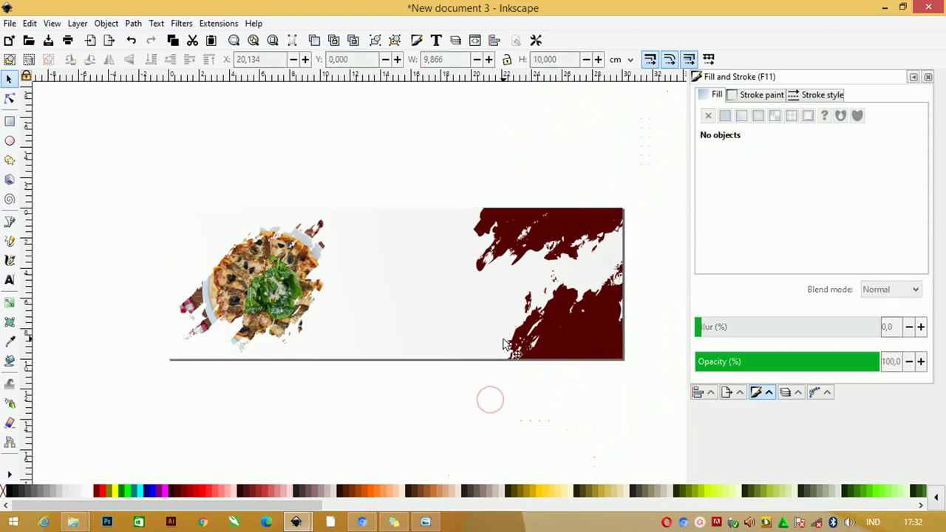
Step: Place the loose dark-red brush stroke beside the banner's right edge, then zoom in on both
{"action": "scroll", "coordinate": [341, 295], "scroll_direction": "down", "scroll_amount": 1}
{"action": "scroll", "coordinate": [338, 293], "scroll_direction": "down", "scroll_amount": 2}
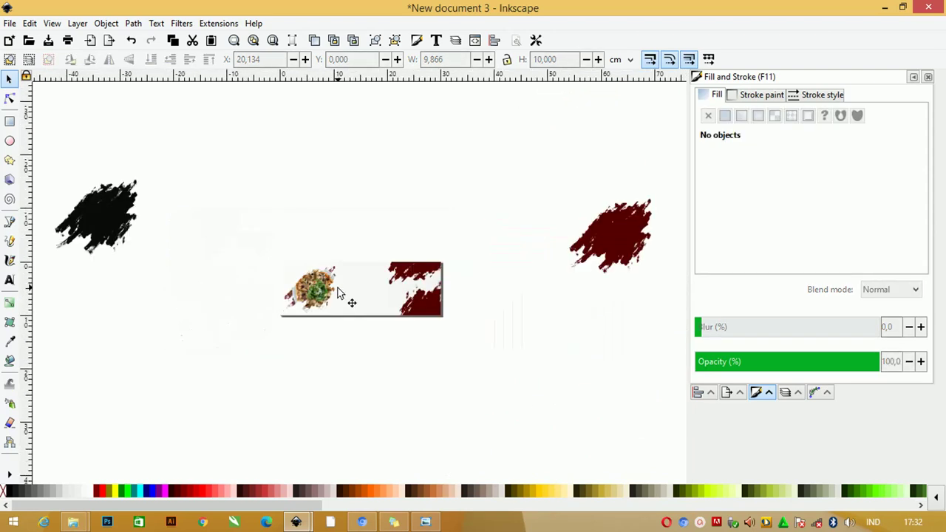
{"action": "mouse_move", "coordinate": [617, 266]}
{"action": "left_mouse_down"}
{"action": "mouse_move", "coordinate": [548, 324]}
{"action": "mouse_move", "coordinate": [491, 317]}
{"action": "left_mouse_up"}
{"action": "key", "text": "z"}
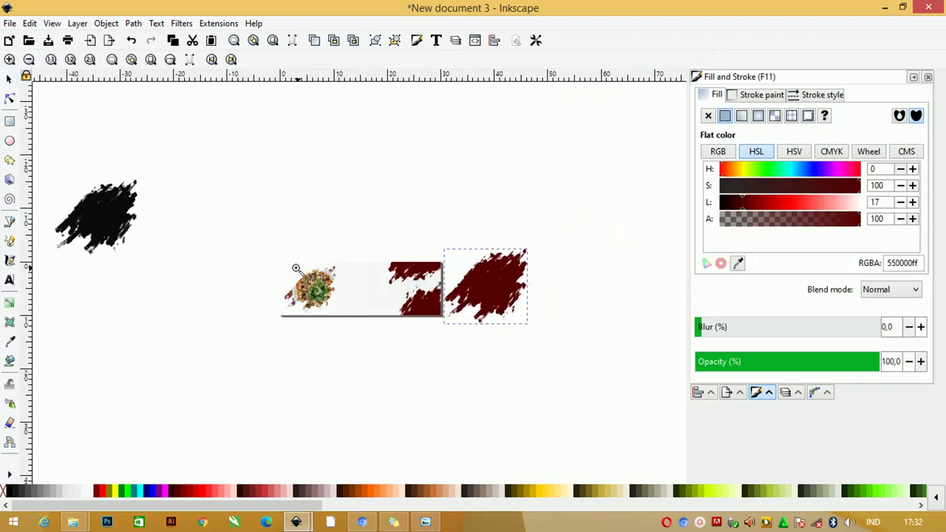
{"action": "left_click_drag", "start_coordinate": [240, 239], "coordinate": [559, 353]}
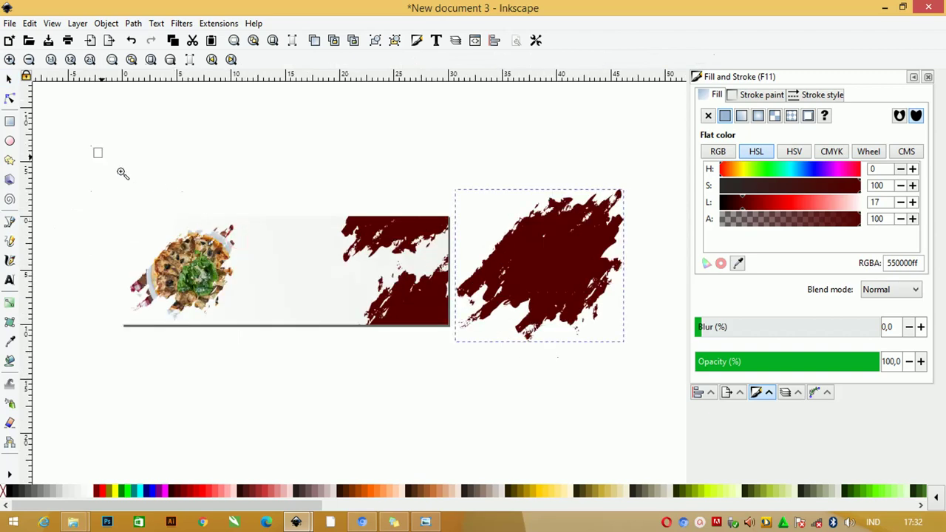
{"action": "left_click_drag", "start_coordinate": [123, 173], "coordinate": [599, 358]}
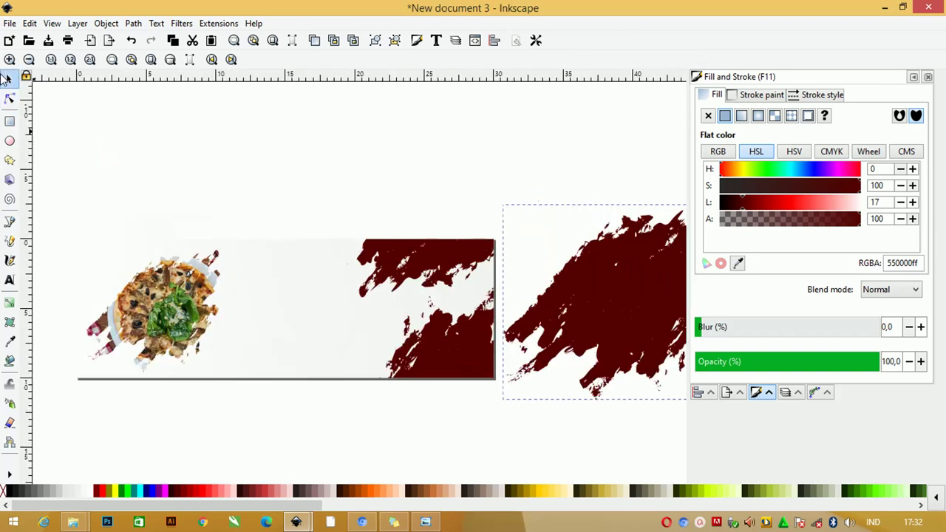
{"action": "left_click", "coordinate": [6, 78]}
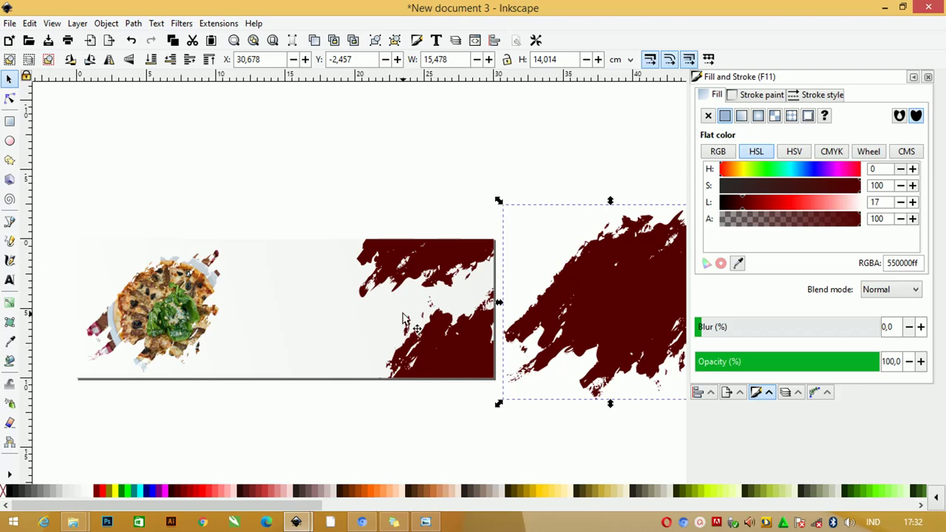
{"action": "key", "text": "z"}
{"action": "mouse_move", "coordinate": [158, 241]}
{"action": "left_mouse_down"}
{"action": "mouse_move", "coordinate": [597, 354]}
{"action": "mouse_move", "coordinate": [658, 385]}
{"action": "left_mouse_up"}
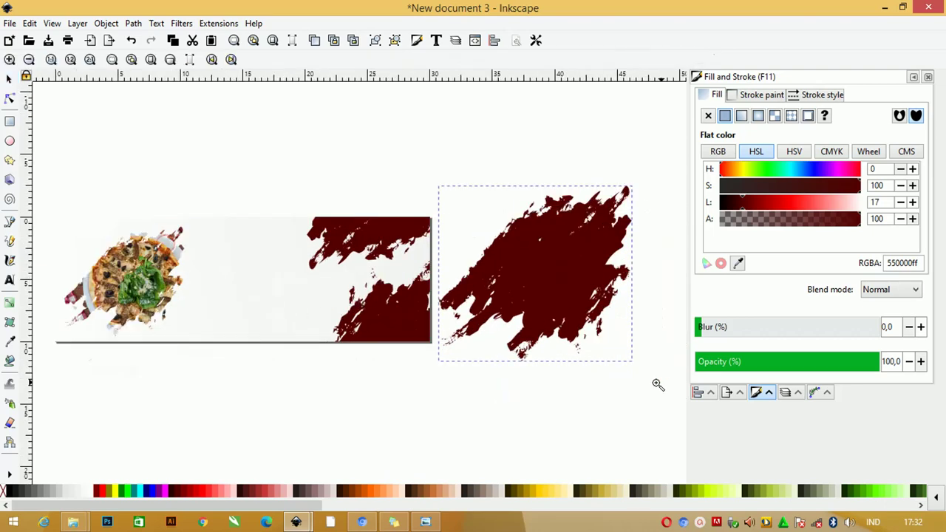
Step: Copy the dark-red splash and set the Pencil tool to From clipboard shape in BSpline mode
{"action": "left_click", "coordinate": [8, 79]}
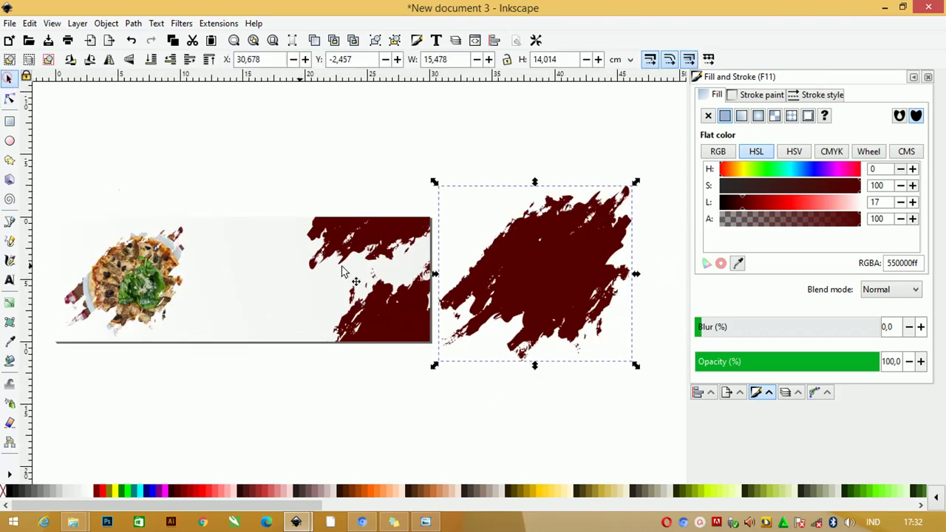
{"action": "left_click", "coordinate": [29, 23]}
{"action": "left_click", "coordinate": [62, 111]}
{"action": "left_click", "coordinate": [9, 223]}
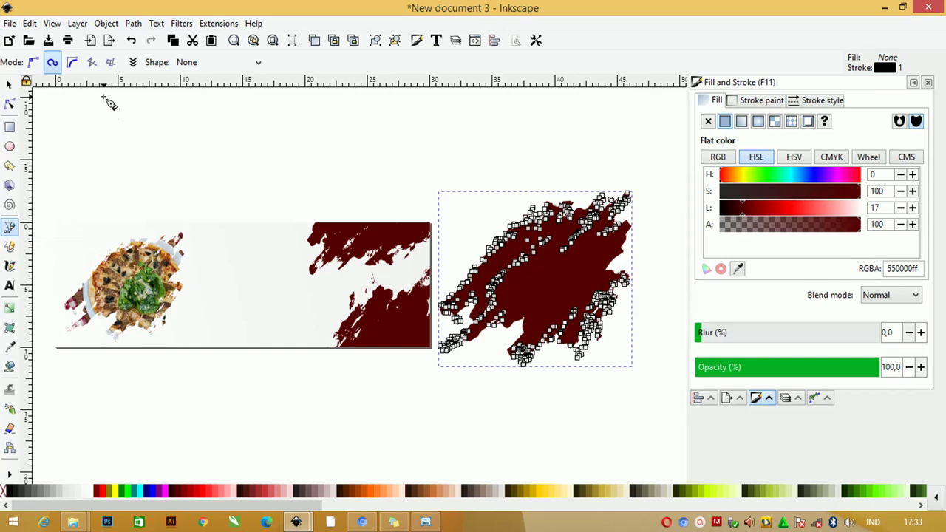
{"action": "left_click", "coordinate": [210, 62]}
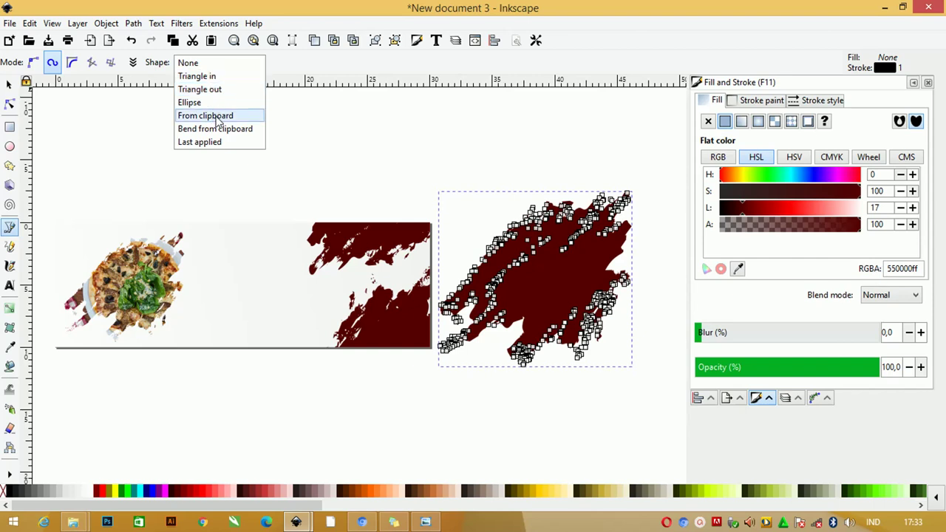
{"action": "left_click", "coordinate": [218, 118]}
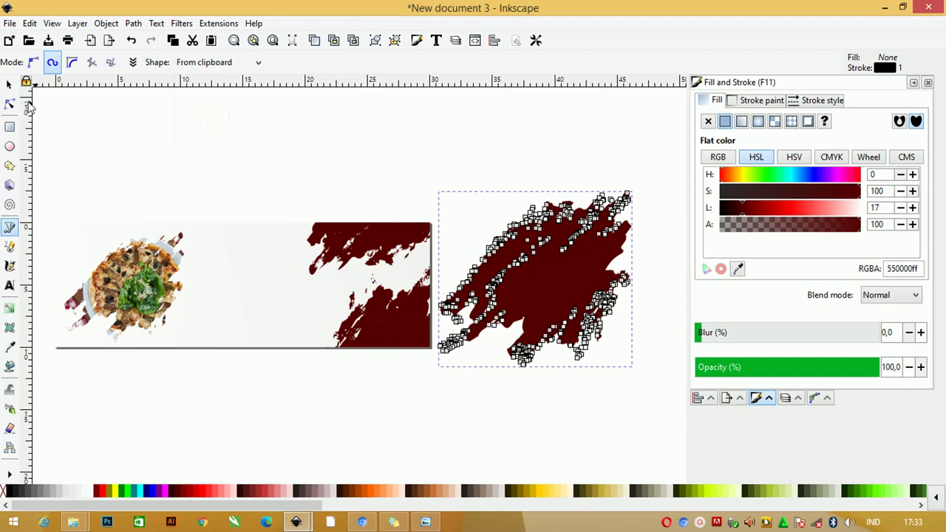
{"action": "left_click", "coordinate": [73, 65]}
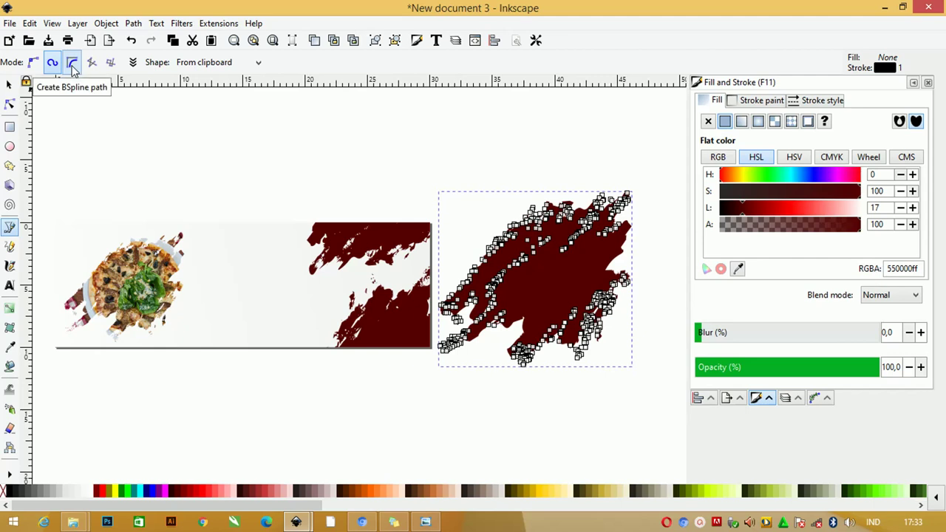
Step: Draw a splash-shaped BSpline path along the banner's bottom edge
{"action": "left_click", "coordinate": [177, 331]}
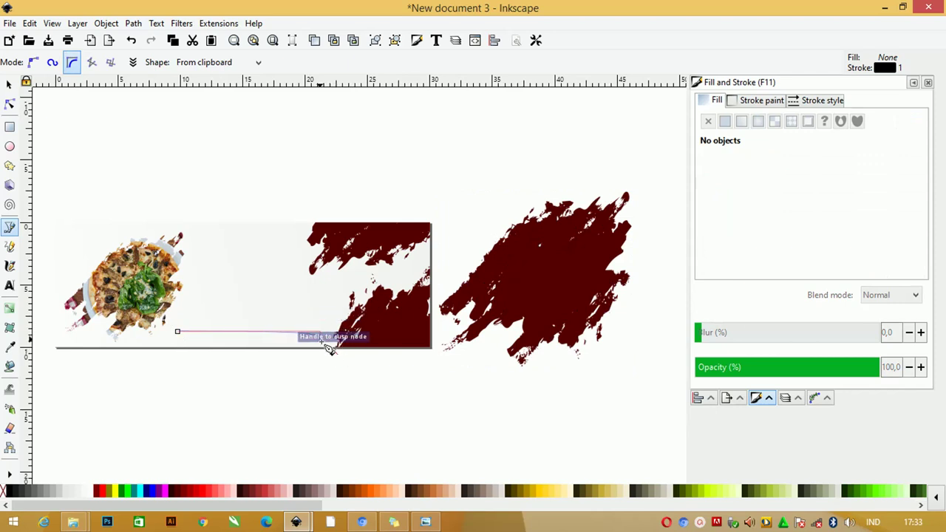
{"action": "left_click", "coordinate": [320, 332]}
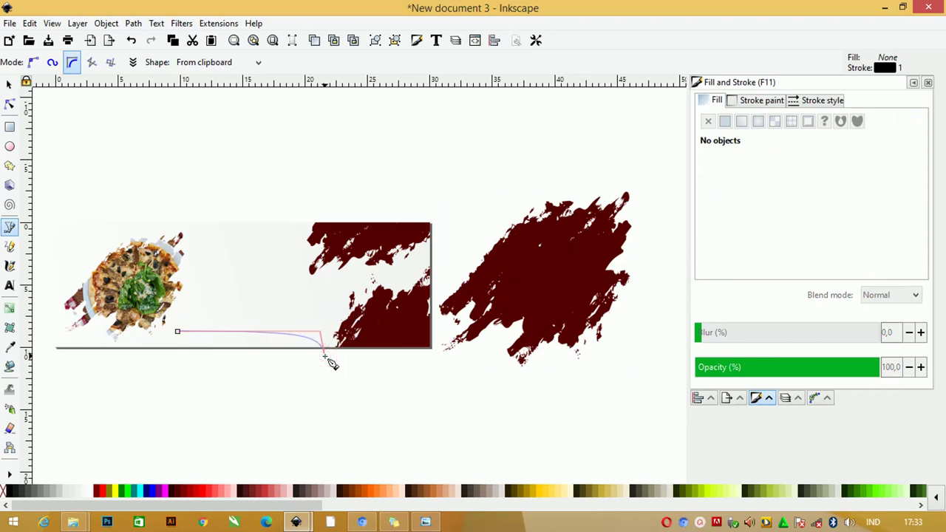
{"action": "key", "text": "Return"}
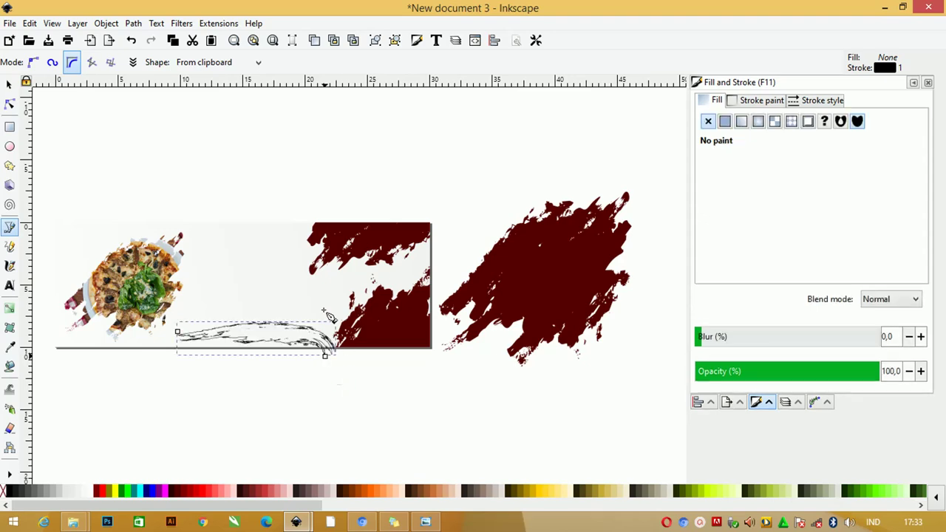
{"action": "scroll", "coordinate": [300, 347], "scroll_direction": "up", "scroll_amount": 1, "text": "ctrl"}
{"action": "scroll", "coordinate": [303, 348], "scroll_direction": "up", "scroll_amount": 2, "text": "ctrl"}
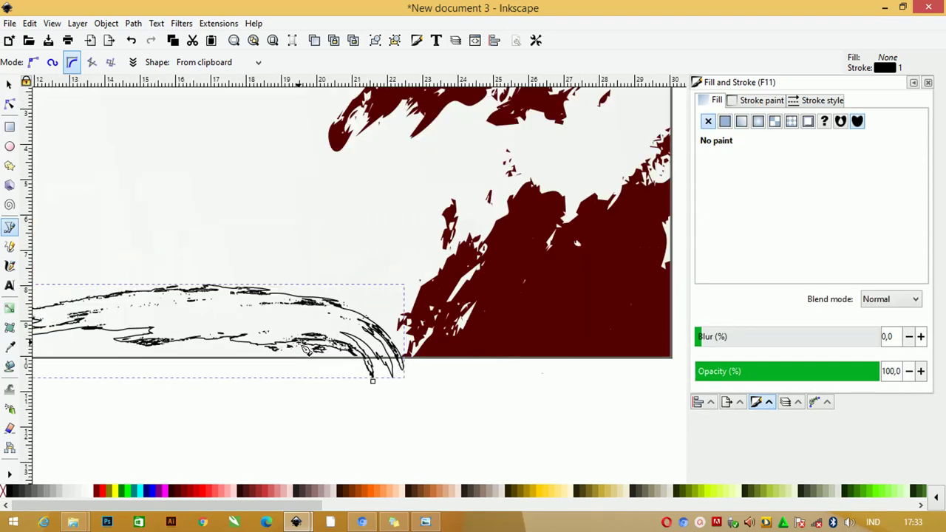
{"action": "scroll", "coordinate": [288, 334], "scroll_direction": "down", "scroll_amount": 2, "text": "ctrl"}
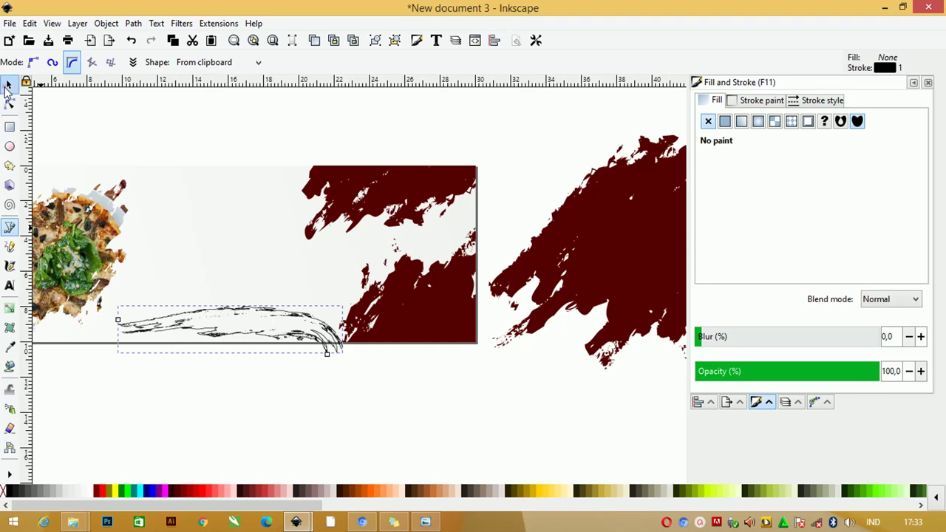
Step: Fill the new stroke dark red 550000 and remove its outline
{"action": "left_click", "coordinate": [9, 83]}
{"action": "left_click", "coordinate": [200, 491]}
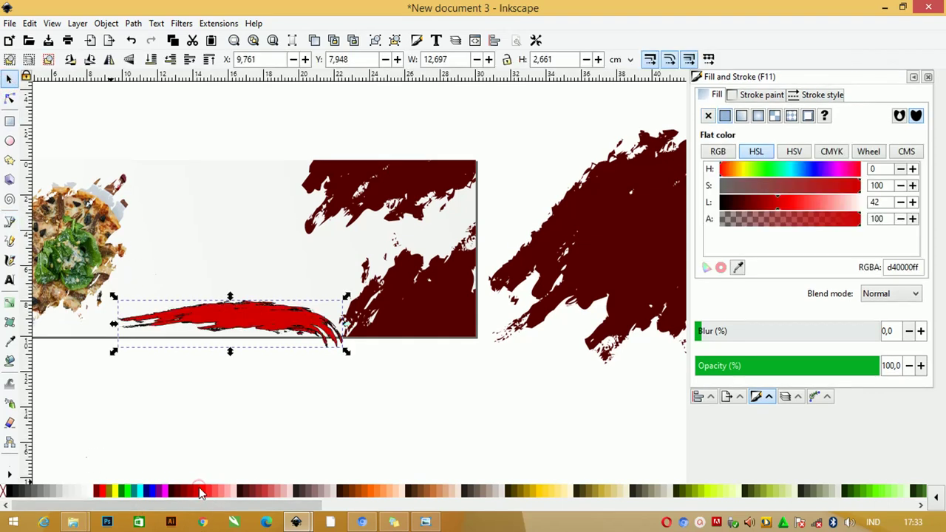
{"action": "right_click", "coordinate": [3, 493]}
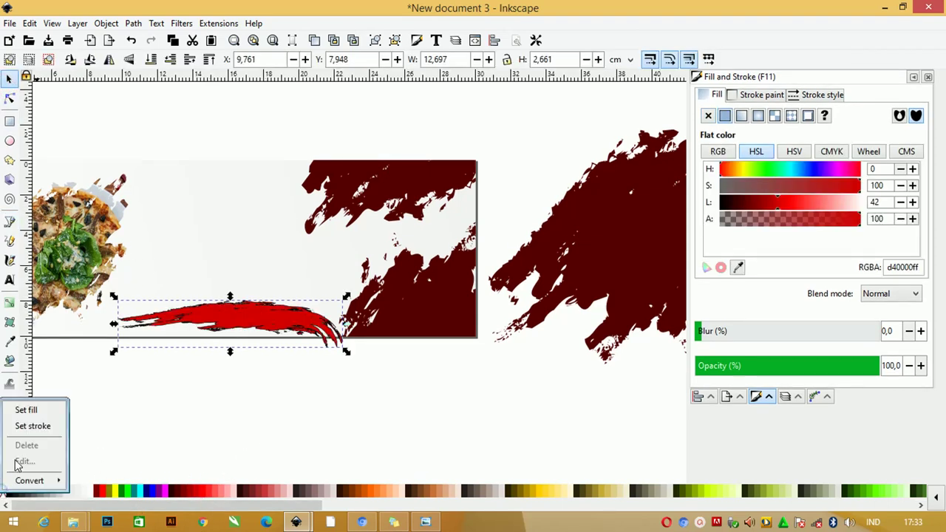
{"action": "left_click", "coordinate": [21, 432]}
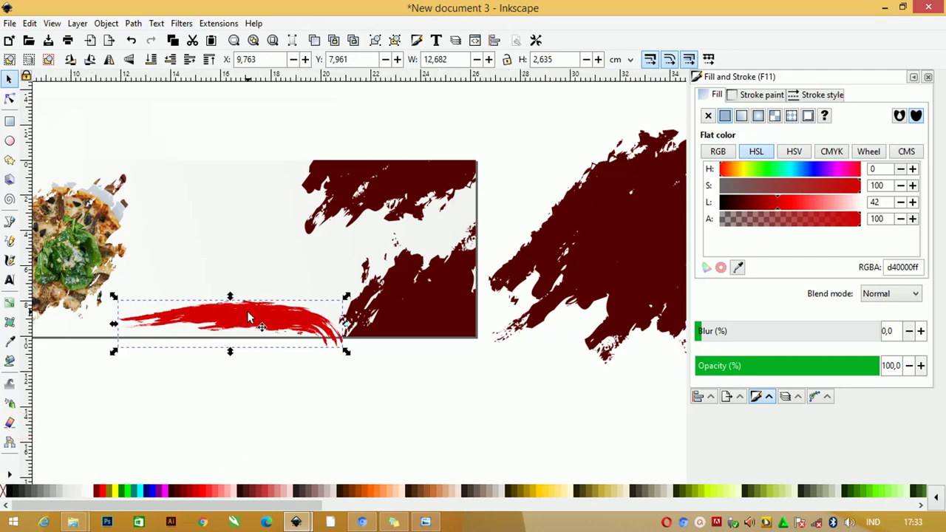
{"action": "scroll", "coordinate": [214, 336], "scroll_direction": "up", "scroll_amount": 2, "text": "ctrl"}
{"action": "left_click", "coordinate": [170, 494]}
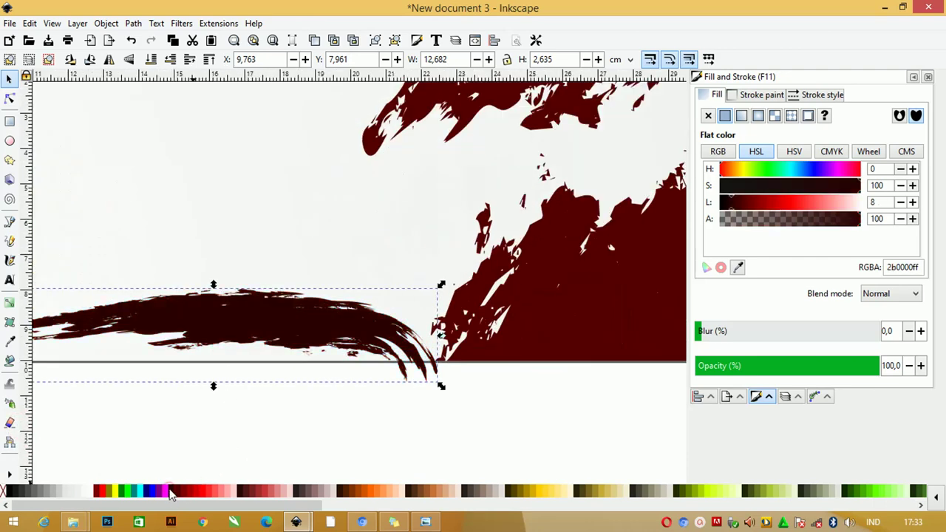
{"action": "left_click", "coordinate": [190, 494]}
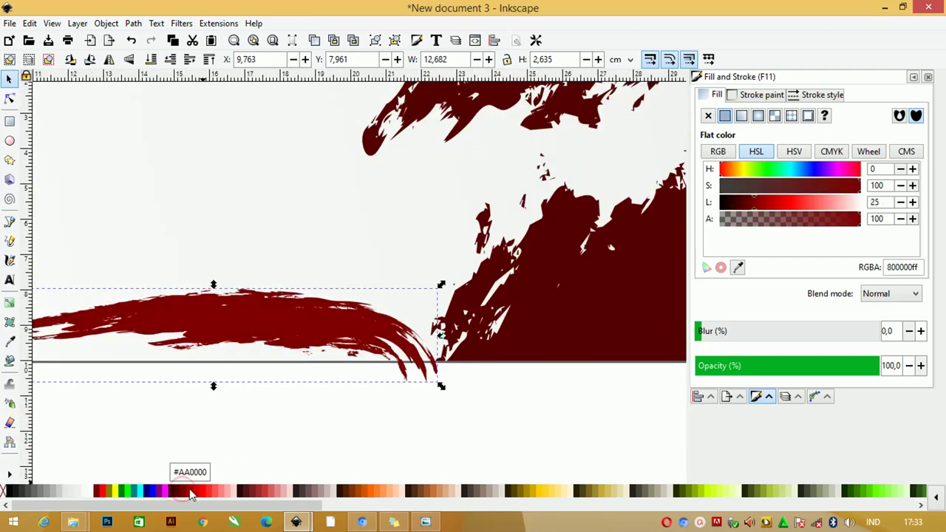
{"action": "left_click", "coordinate": [190, 494]}
{"action": "left_click", "coordinate": [183, 494]}
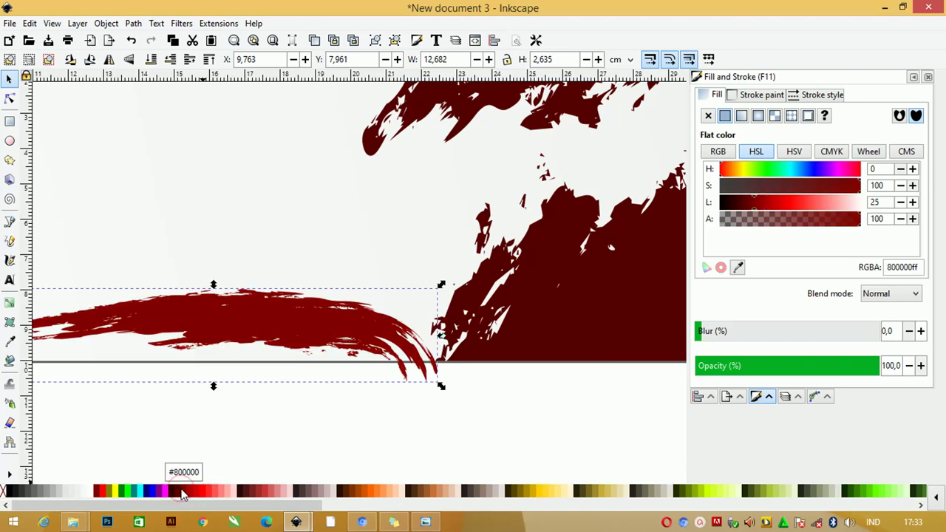
{"action": "left_click", "coordinate": [178, 494]}
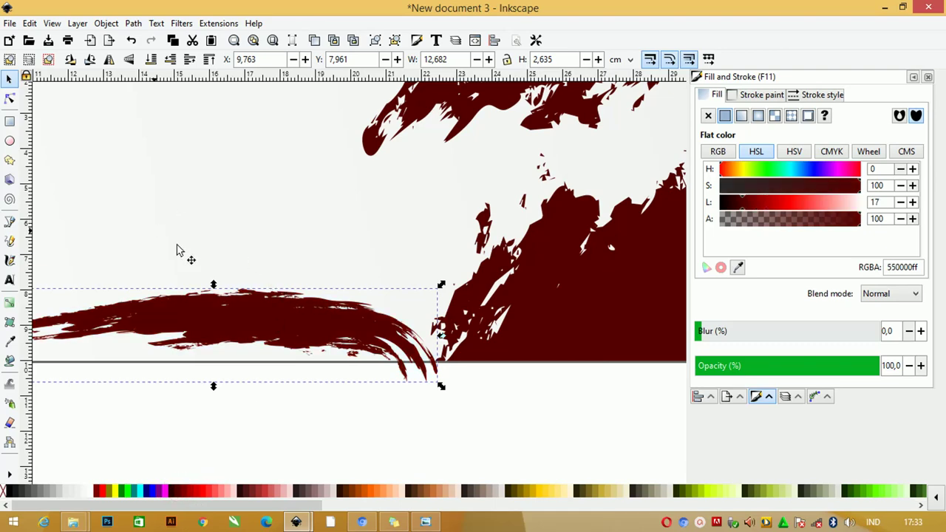
{"action": "scroll", "coordinate": [239, 261], "scroll_direction": "down", "scroll_amount": 2, "text": "ctrl"}
{"action": "scroll", "coordinate": [239, 262], "scroll_direction": "up", "scroll_amount": 1, "text": "ctrl"}
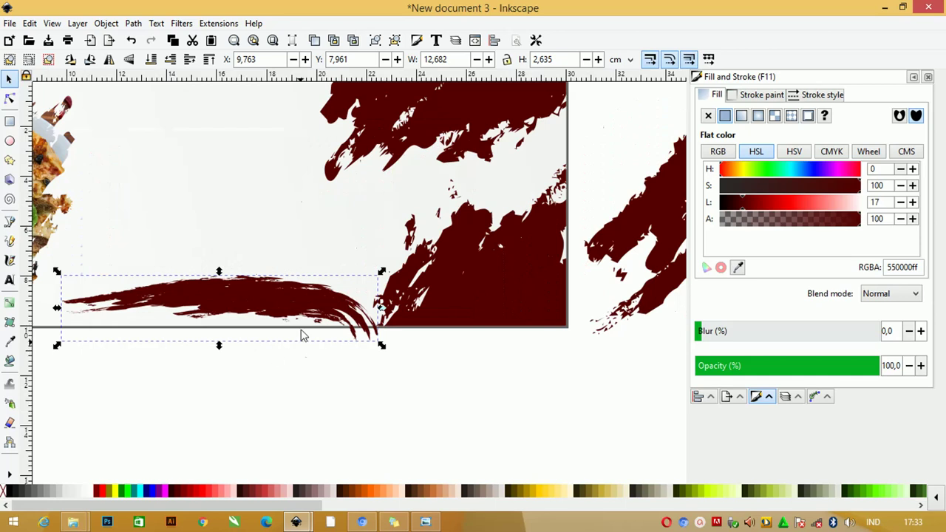
Step: Raise both end nodes to flatten the stroke into a thin streak and slide it left
{"action": "left_click", "coordinate": [10, 99]}
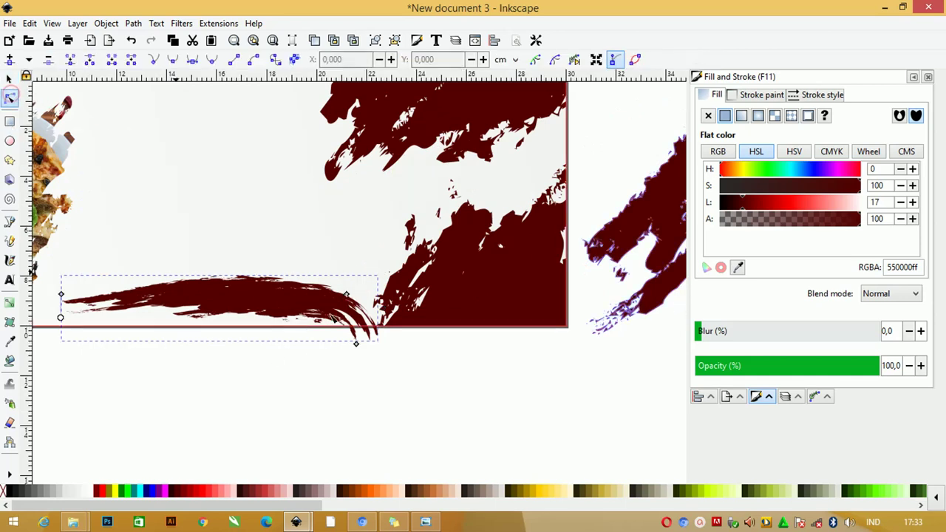
{"action": "left_click", "coordinate": [355, 343]}
{"action": "mouse_move", "coordinate": [355, 343]}
{"action": "left_mouse_down"}
{"action": "mouse_move", "coordinate": [397, 313]}
{"action": "mouse_move", "coordinate": [454, 298]}
{"action": "left_mouse_up"}
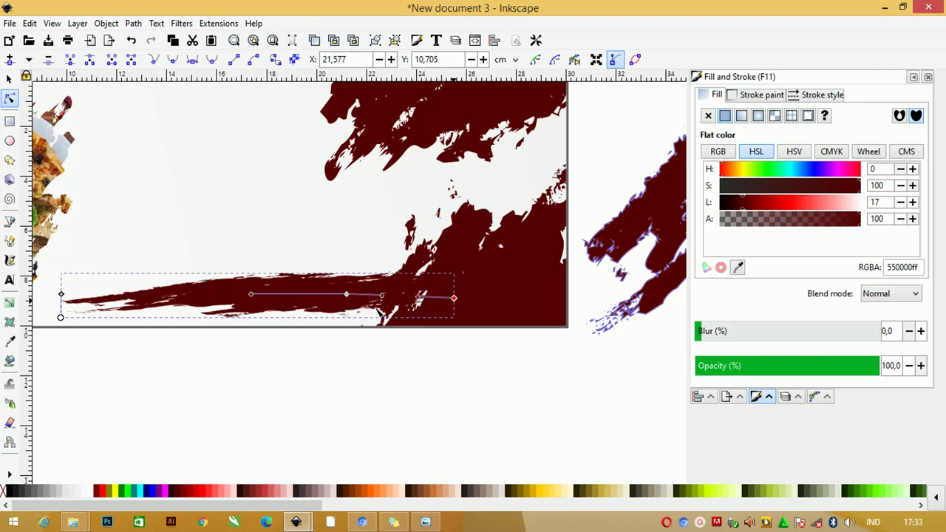
{"action": "left_click_drag", "start_coordinate": [61, 318], "coordinate": [62, 306]}
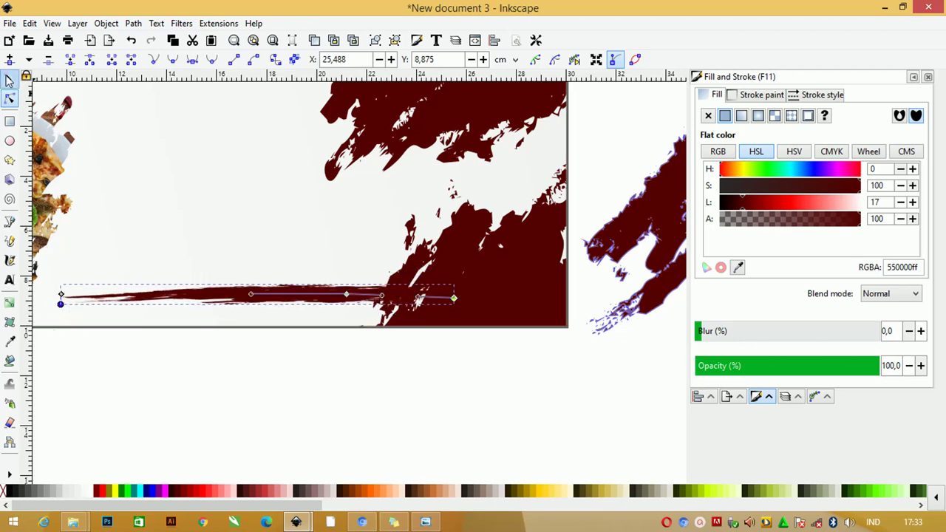
{"action": "left_click", "coordinate": [10, 78]}
{"action": "left_click_drag", "start_coordinate": [355, 303], "coordinate": [269, 310]}
{"action": "scroll", "coordinate": [269, 310], "scroll_direction": "down", "scroll_amount": 1, "text": "ctrl"}
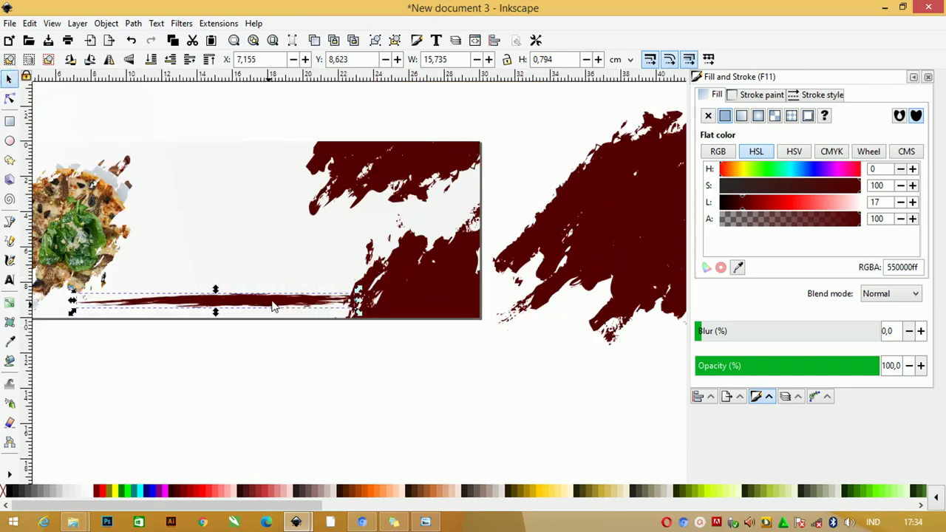
{"action": "scroll", "coordinate": [266, 315], "scroll_direction": "up", "scroll_amount": 1, "text": "ctrl"}
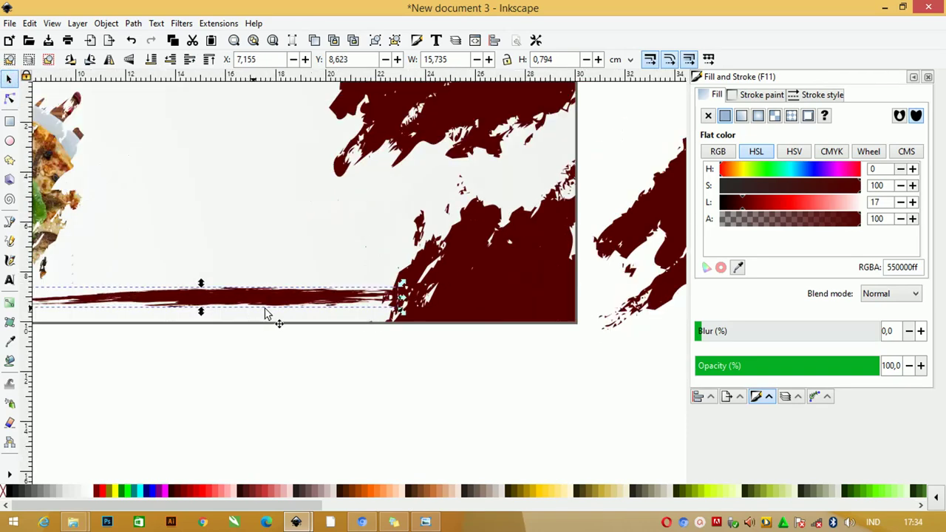
{"action": "scroll", "coordinate": [266, 314], "scroll_direction": "down", "scroll_amount": 1, "text": "ctrl"}
{"action": "left_click", "coordinate": [463, 269]}
Step: Release the right splash's clip, shift it slightly right, and re-clip it to the banner rectangle
{"action": "right_click", "coordinate": [408, 257]}
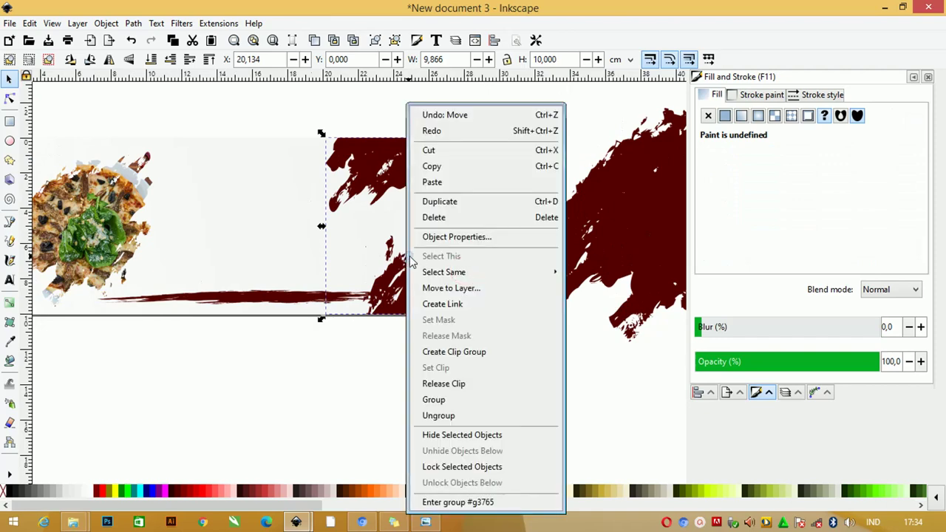
{"action": "left_click", "coordinate": [452, 383]}
{"action": "left_click", "coordinate": [629, 409]}
{"action": "scroll", "coordinate": [532, 406], "scroll_direction": "down", "scroll_amount": 3, "text": "ctrl"}
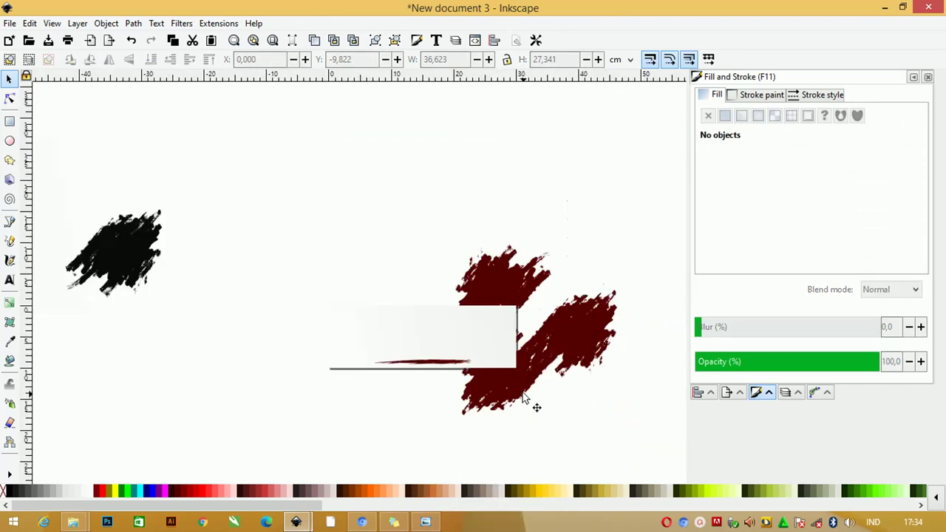
{"action": "scroll", "coordinate": [544, 395], "scroll_direction": "up", "scroll_amount": 2, "text": "ctrl"}
{"action": "left_click", "coordinate": [485, 384]}
{"action": "left_click_drag", "start_coordinate": [469, 393], "coordinate": [491, 396]}
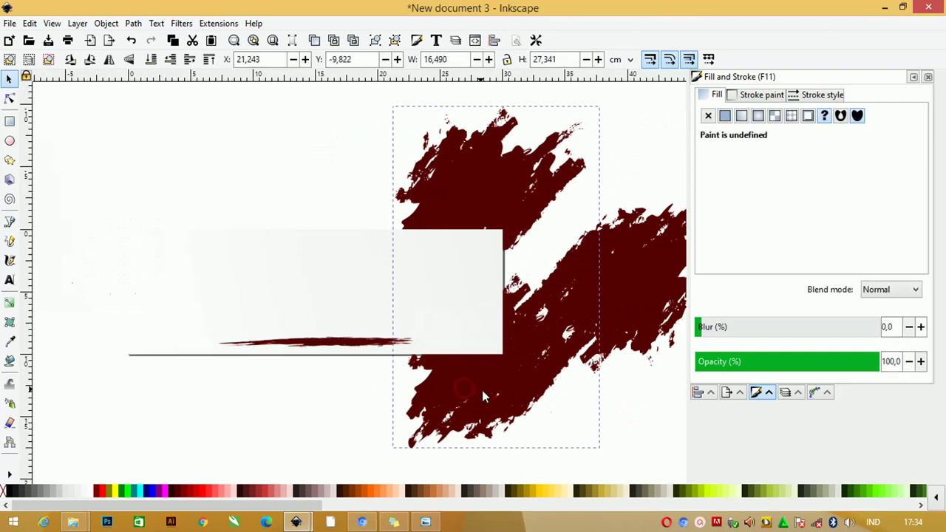
{"action": "left_click", "coordinate": [372, 308], "text": "shift"}
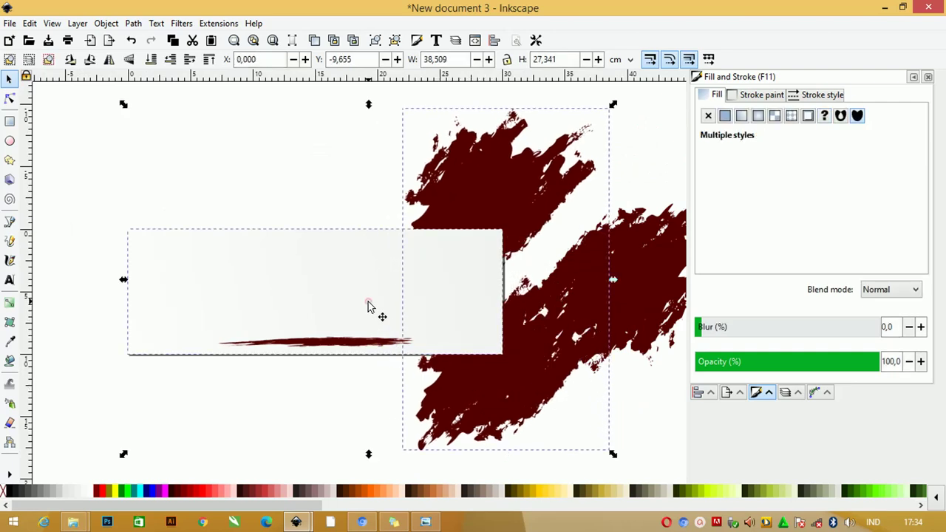
{"action": "right_click", "coordinate": [369, 306]}
{"action": "left_click", "coordinate": [399, 404]}
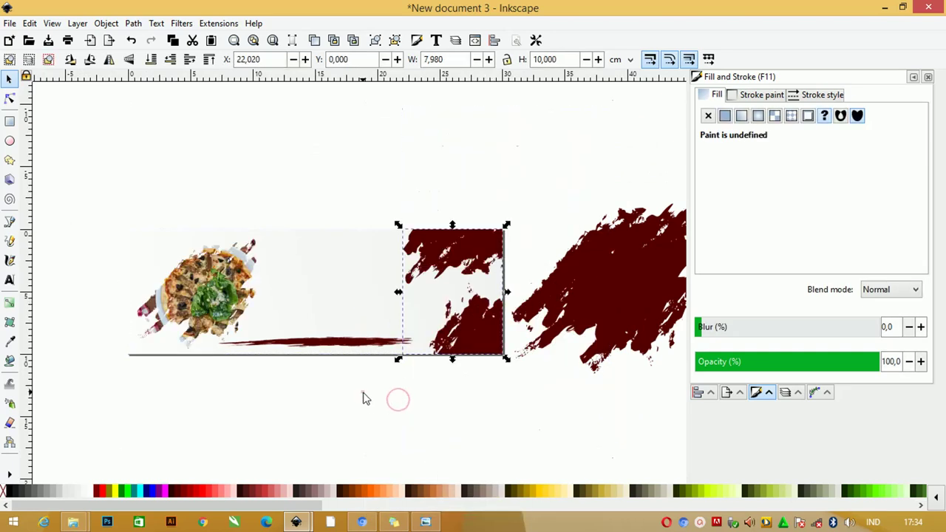
Step: Nudge the bottom brush streak slightly right and down
{"action": "left_click", "coordinate": [362, 392]}
{"action": "left_click", "coordinate": [366, 351]}
{"action": "scroll", "coordinate": [366, 354], "scroll_direction": "up", "scroll_amount": 1, "text": "ctrl"}
{"action": "left_click_drag", "start_coordinate": [353, 350], "coordinate": [372, 357]}
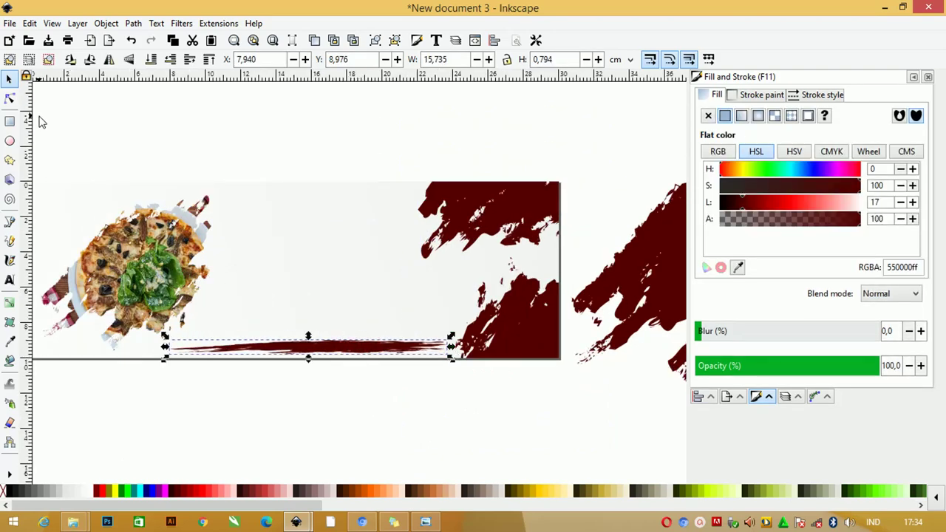
Step: Delete the stroke's middle node, lower its left end and raise the middle into an arch
{"action": "left_click", "coordinate": [10, 98]}
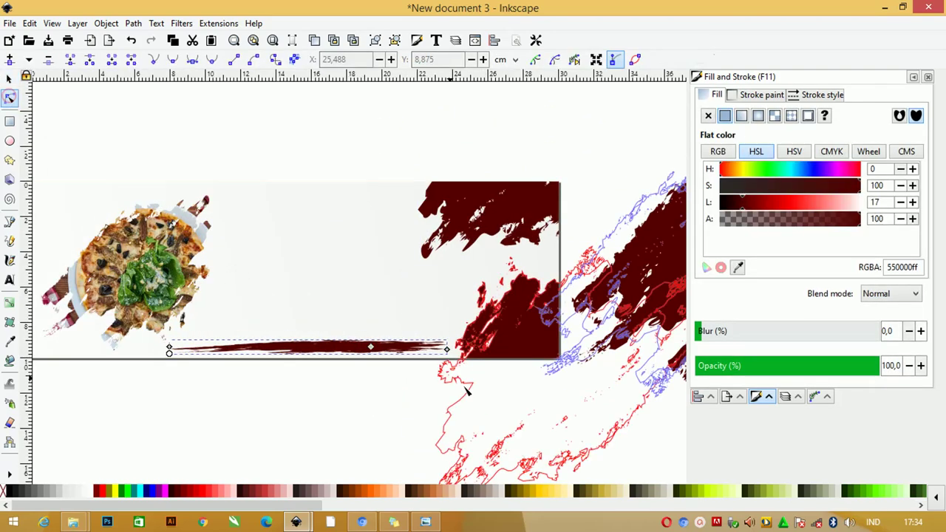
{"action": "left_click", "coordinate": [370, 347]}
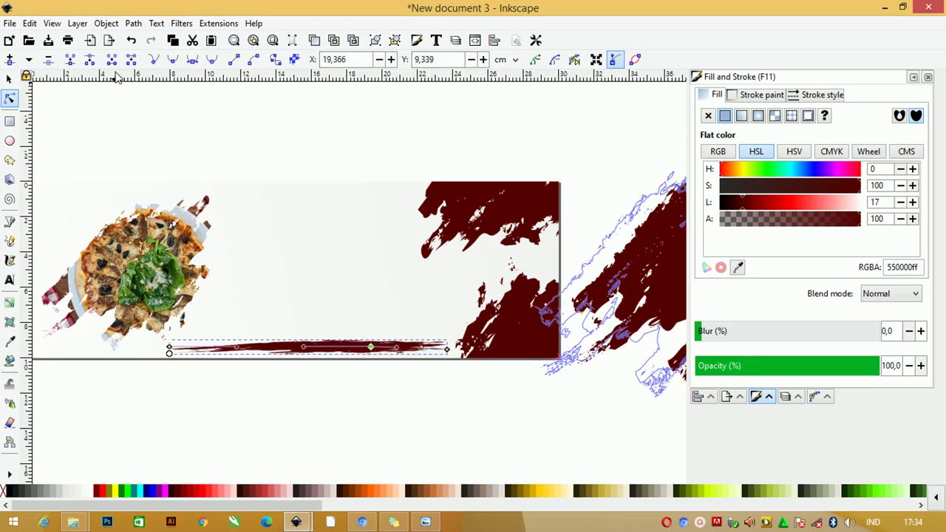
{"action": "left_click", "coordinate": [49, 59]}
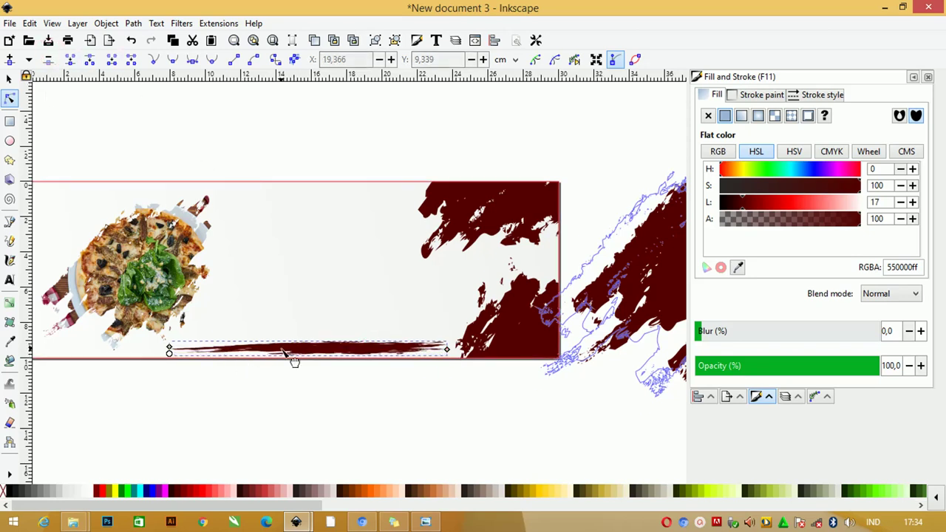
{"action": "left_click_drag", "start_coordinate": [293, 361], "coordinate": [312, 354]}
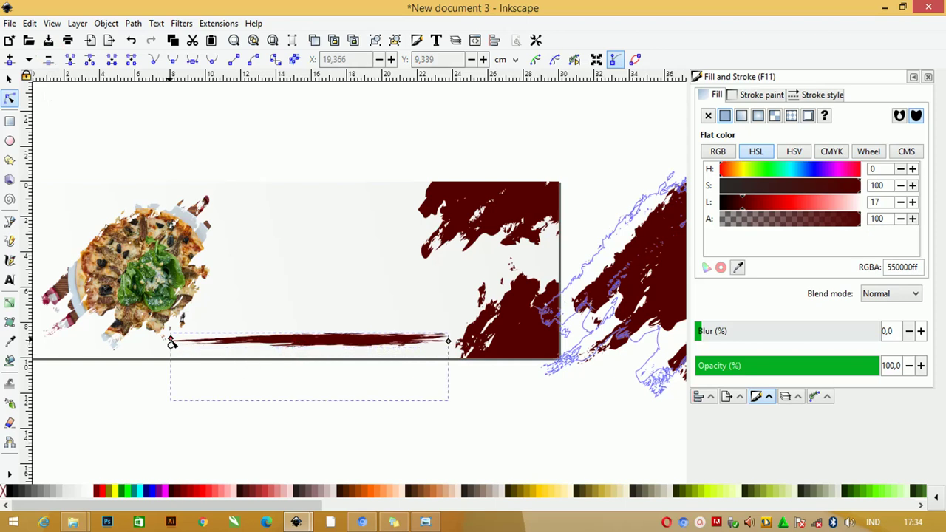
{"action": "left_click_drag", "start_coordinate": [171, 342], "coordinate": [173, 348]}
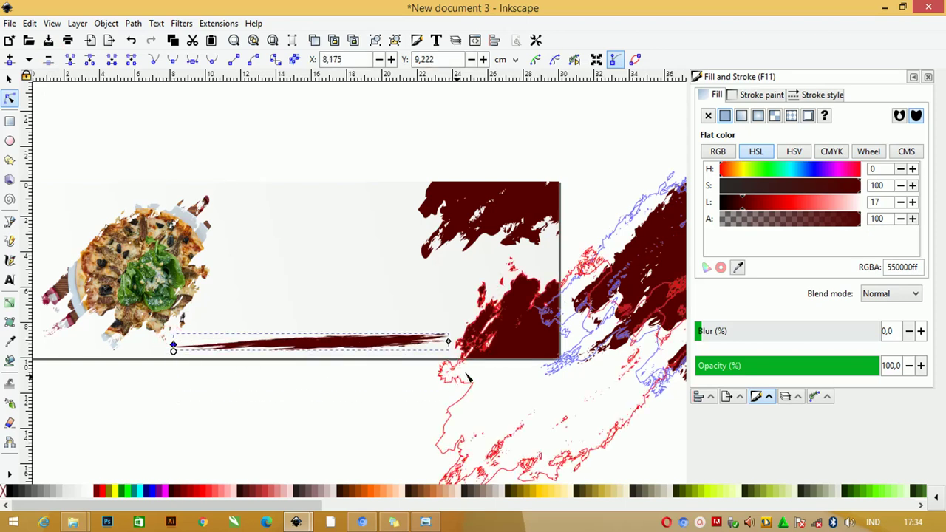
{"action": "left_click_drag", "start_coordinate": [448, 341], "coordinate": [309, 344]}
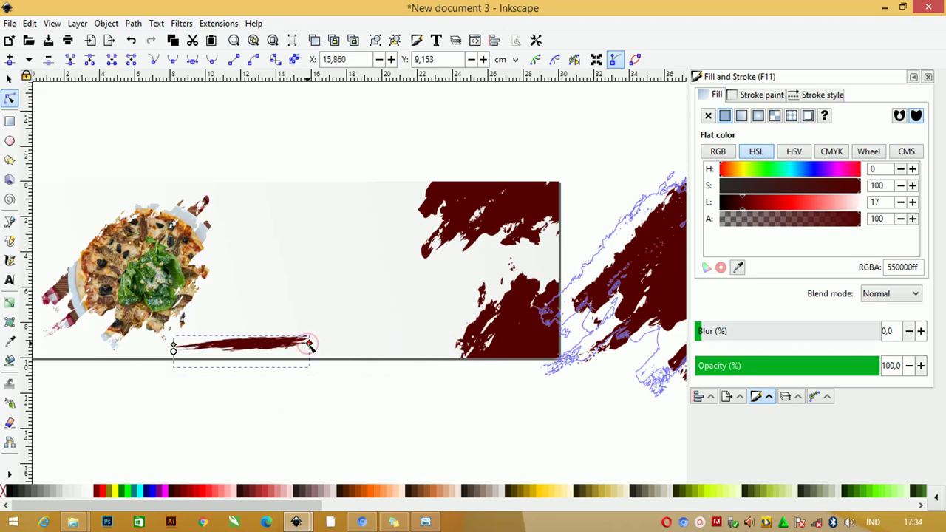
{"action": "key", "text": "ctrl+z"}
{"action": "left_click", "coordinate": [309, 344]}
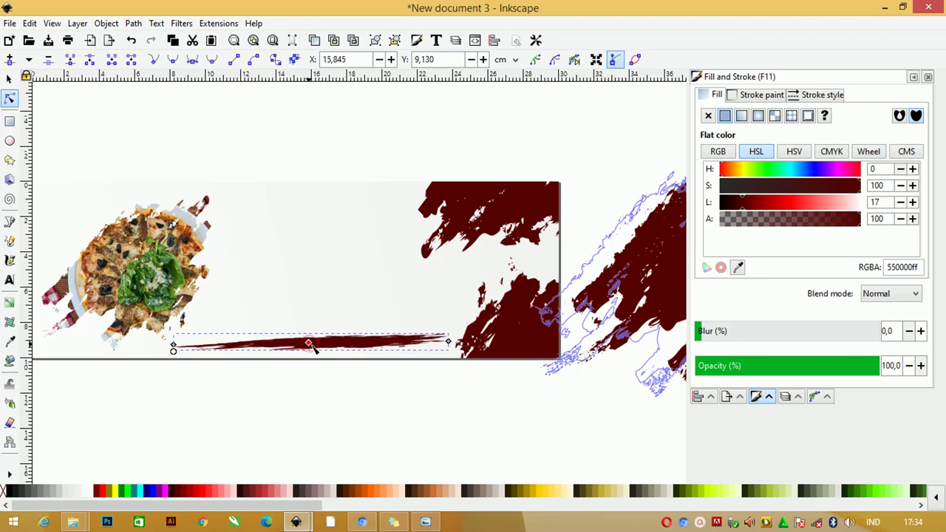
{"action": "left_click_drag", "start_coordinate": [309, 343], "coordinate": [311, 334]}
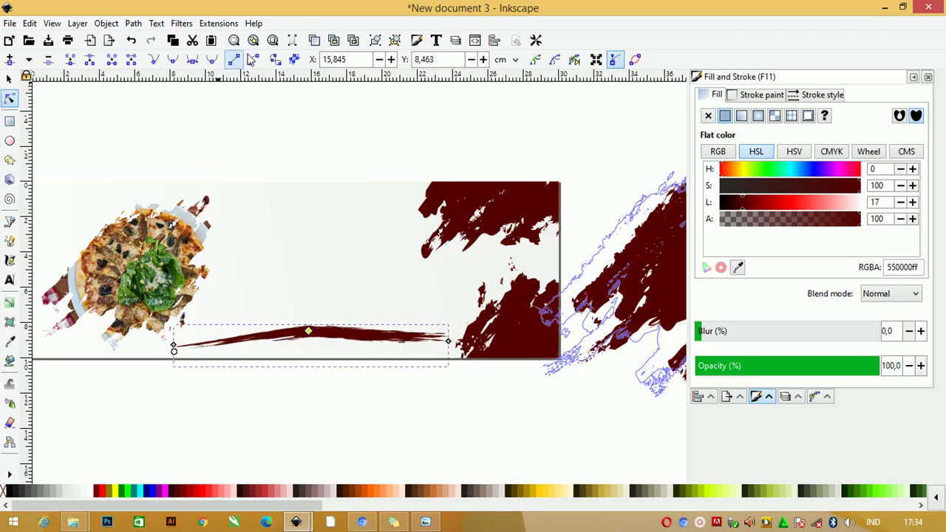
Step: Make the middle node smooth and symmetric, settle both ends, and thicken the stroke
{"action": "left_click", "coordinate": [192, 59]}
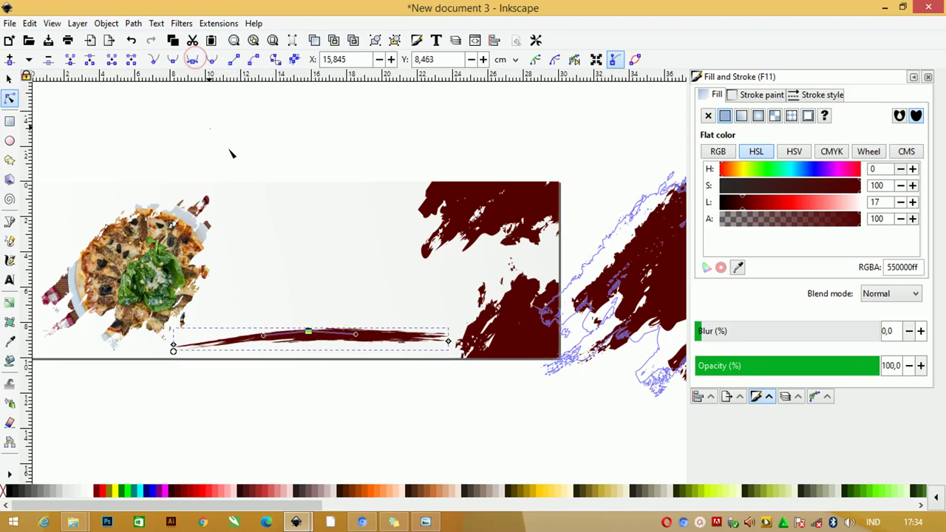
{"action": "left_click_drag", "start_coordinate": [364, 339], "coordinate": [432, 339]}
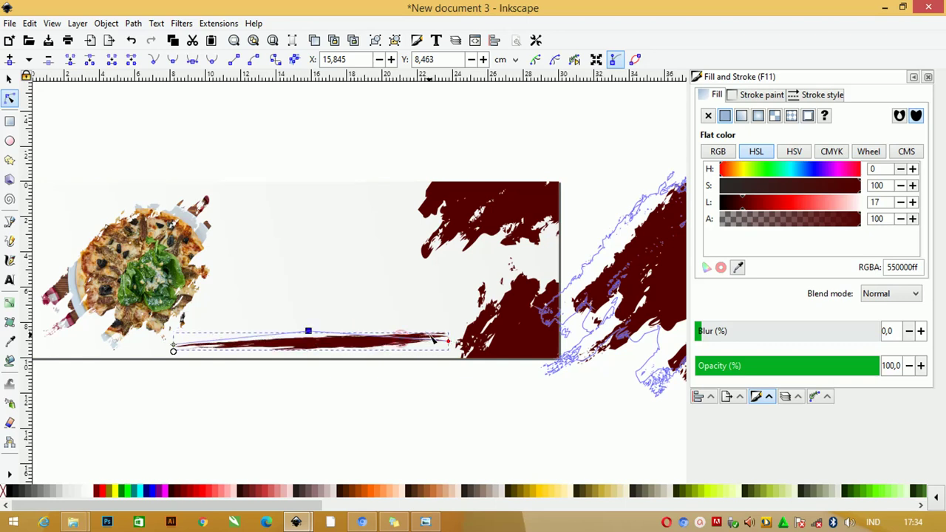
{"action": "key", "text": "ctrl+z"}
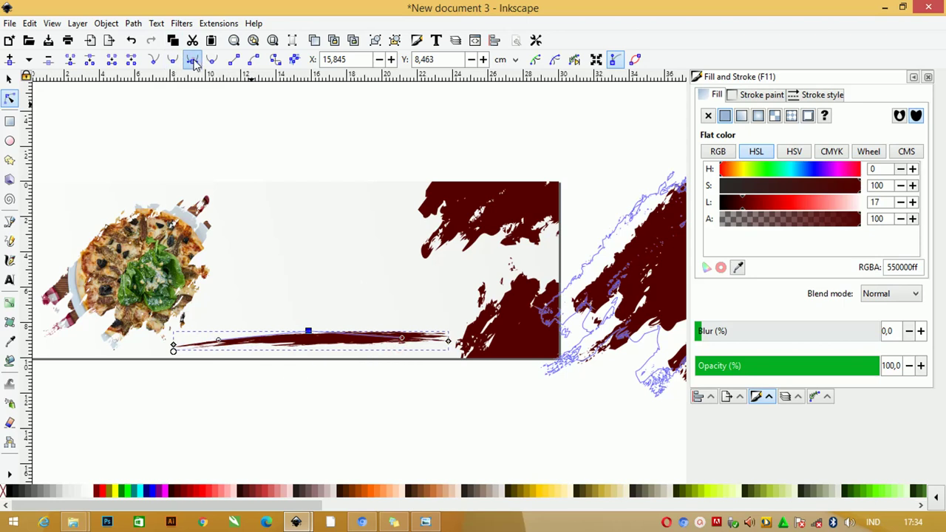
{"action": "left_click", "coordinate": [194, 62]}
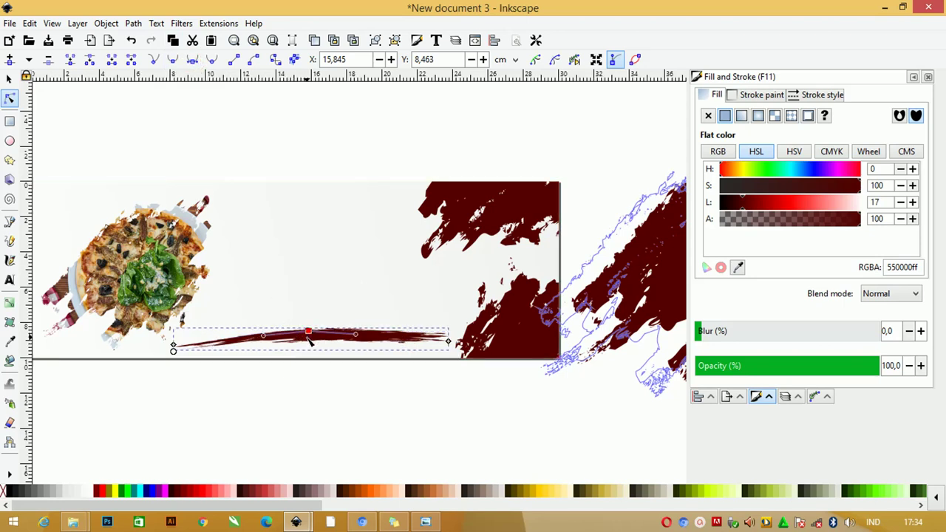
{"action": "left_click_drag", "start_coordinate": [309, 336], "coordinate": [301, 339]}
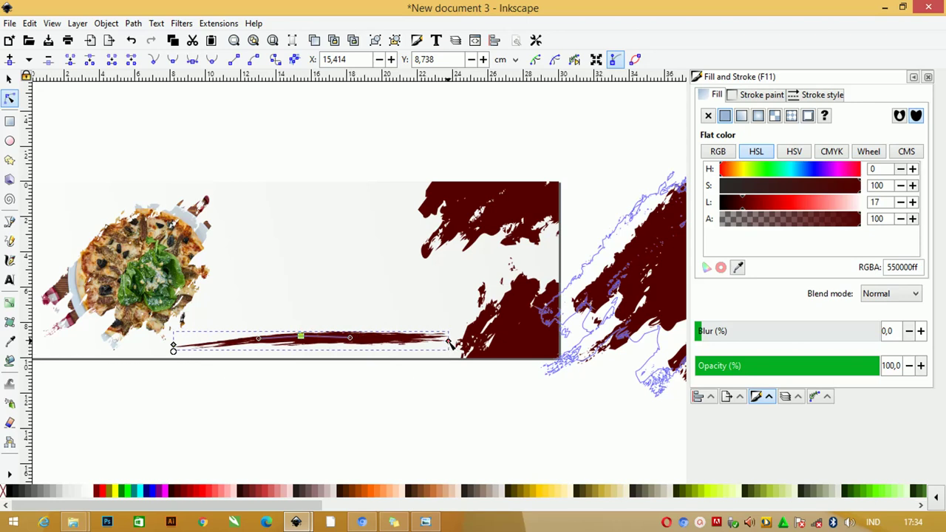
{"action": "left_click_drag", "start_coordinate": [448, 342], "coordinate": [446, 350]}
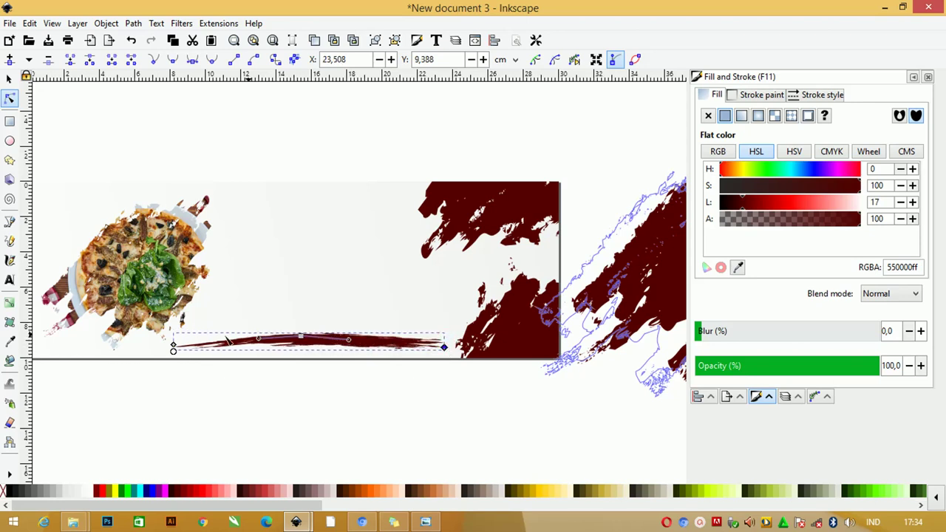
{"action": "left_click_drag", "start_coordinate": [174, 351], "coordinate": [173, 348]}
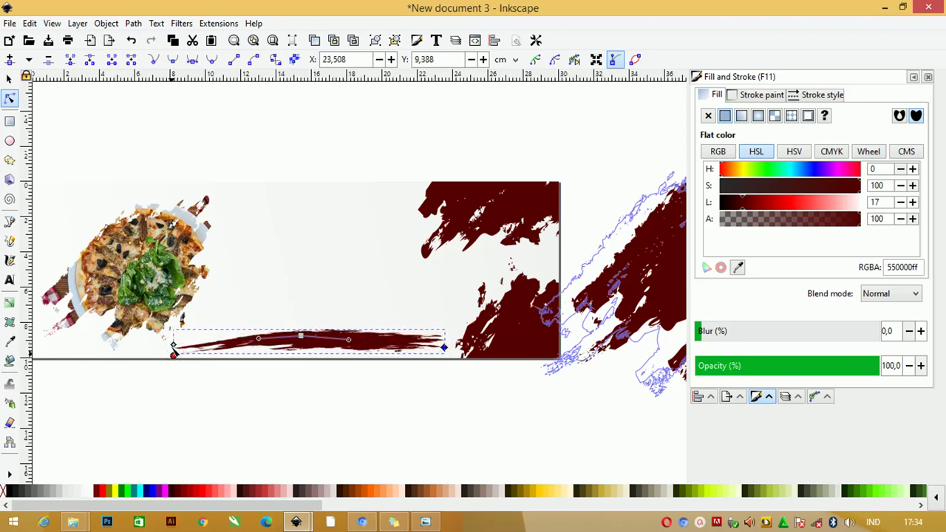
{"action": "left_click", "coordinate": [173, 349]}
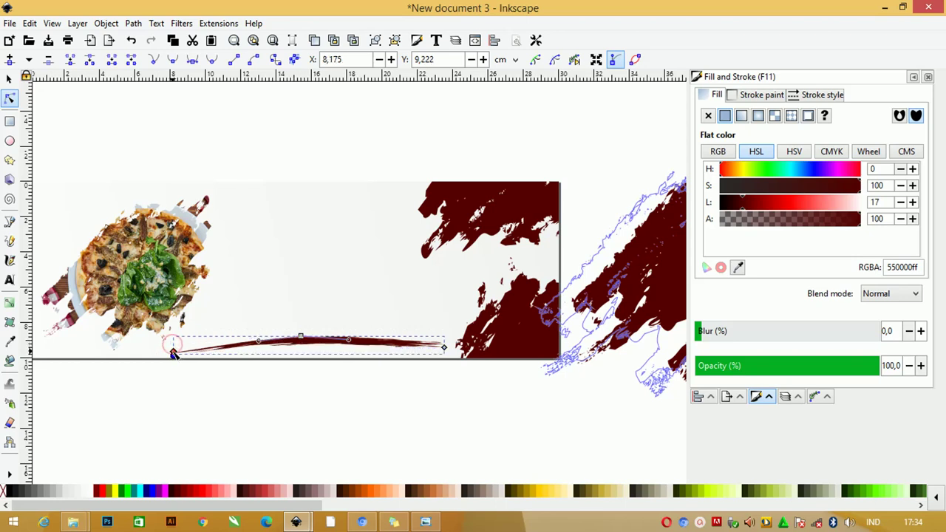
{"action": "left_click_drag", "start_coordinate": [178, 352], "coordinate": [176, 355]}
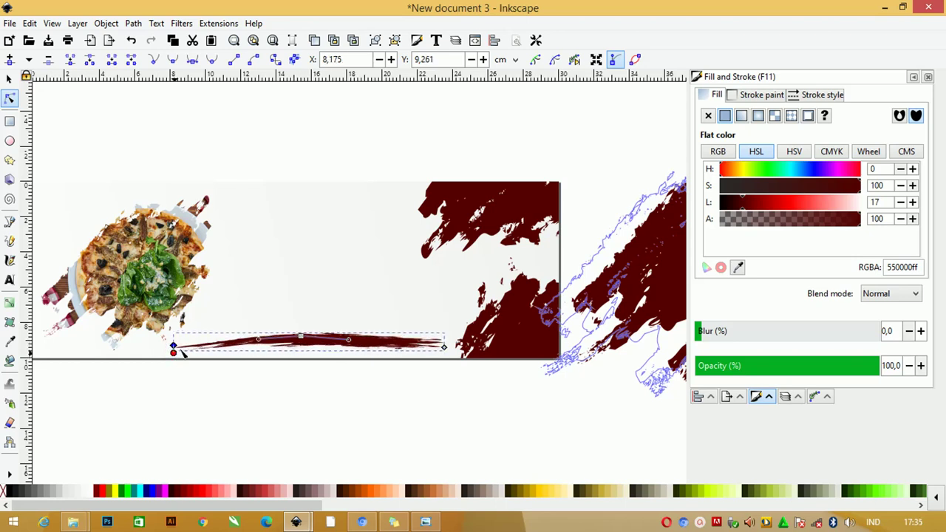
Step: Nudge the whole brush stroke slightly down and deselect it
{"action": "left_click", "coordinate": [9, 78]}
{"action": "left_click", "coordinate": [155, 125]}
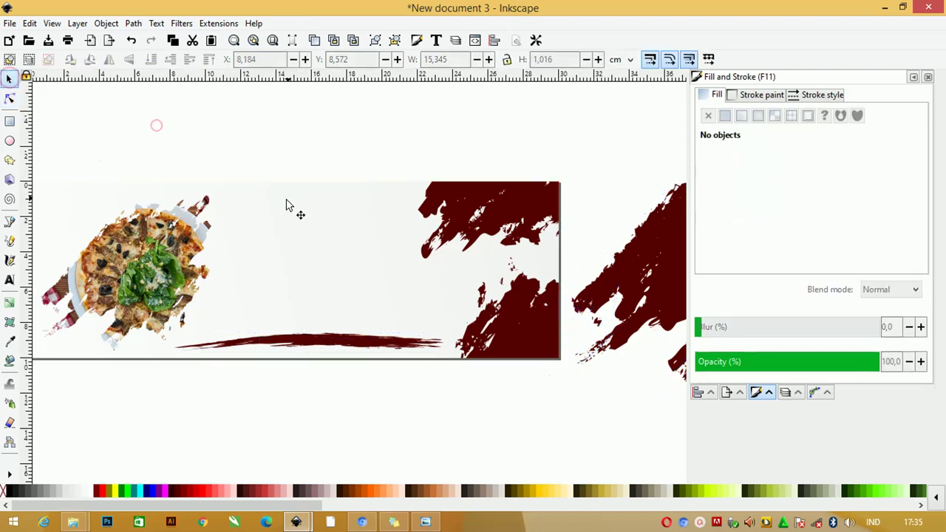
{"action": "left_click_drag", "start_coordinate": [314, 334], "coordinate": [315, 342]}
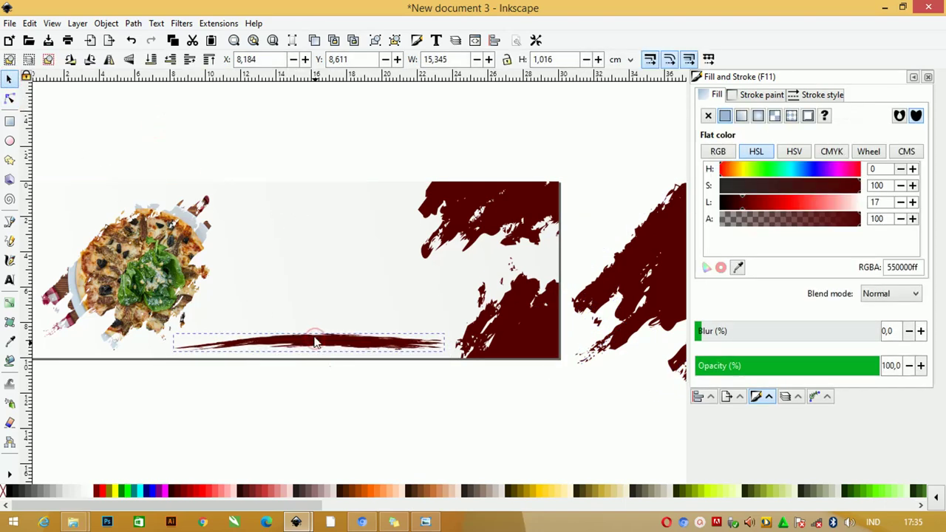
{"action": "left_click", "coordinate": [304, 153]}
Step: Select the text group in Banner Warung Comp CorelDraw.svg and return to the pizza banner
{"action": "key", "text": "alt+Tab"}
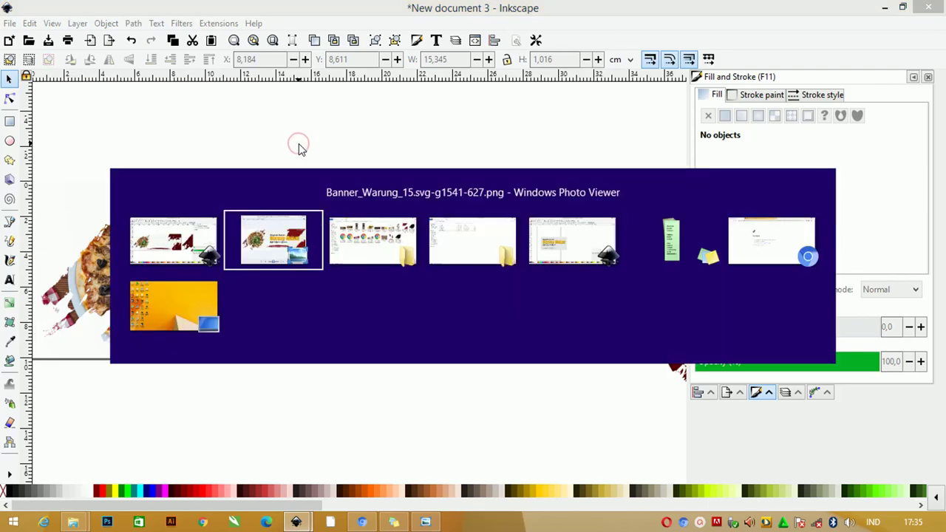
{"action": "key", "text": "alt+Tab"}
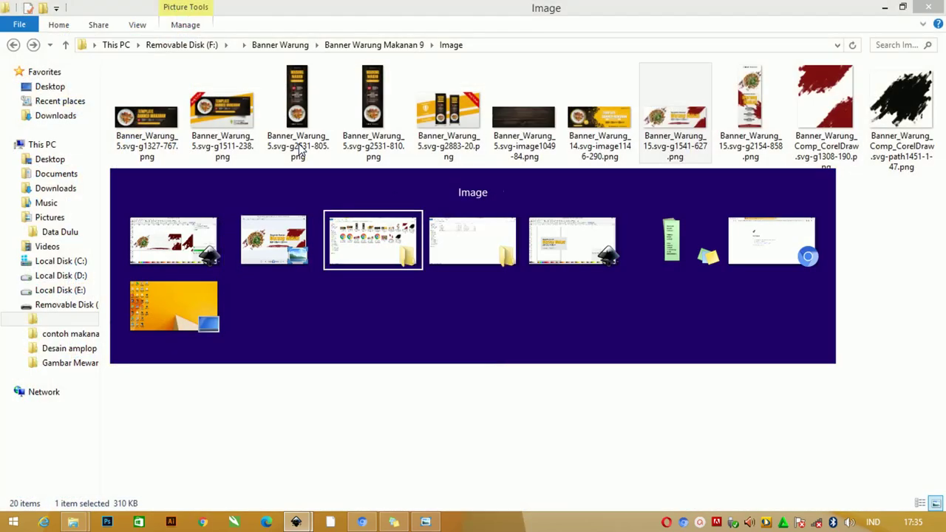
{"action": "key", "text": "alt+Tab"}
{"action": "key", "text": "alt+Tab"}
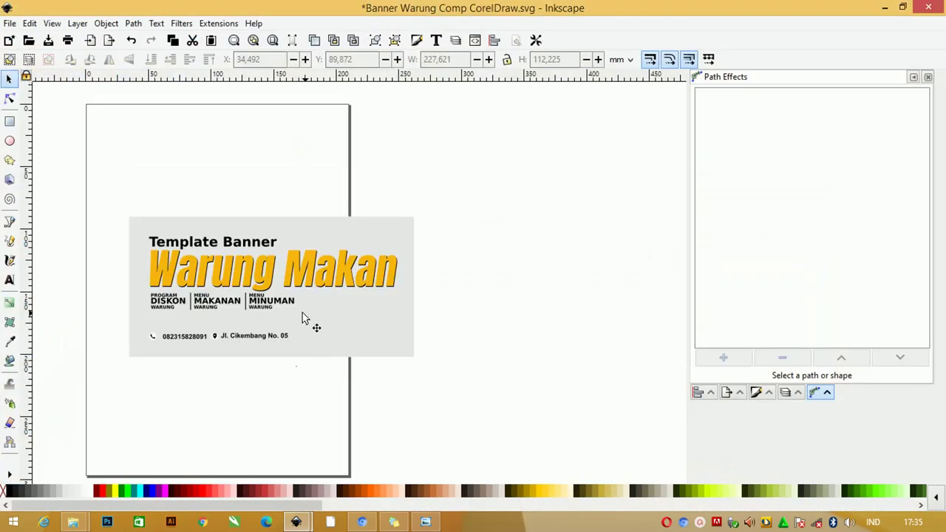
{"action": "left_click_drag", "start_coordinate": [116, 190], "coordinate": [422, 375]}
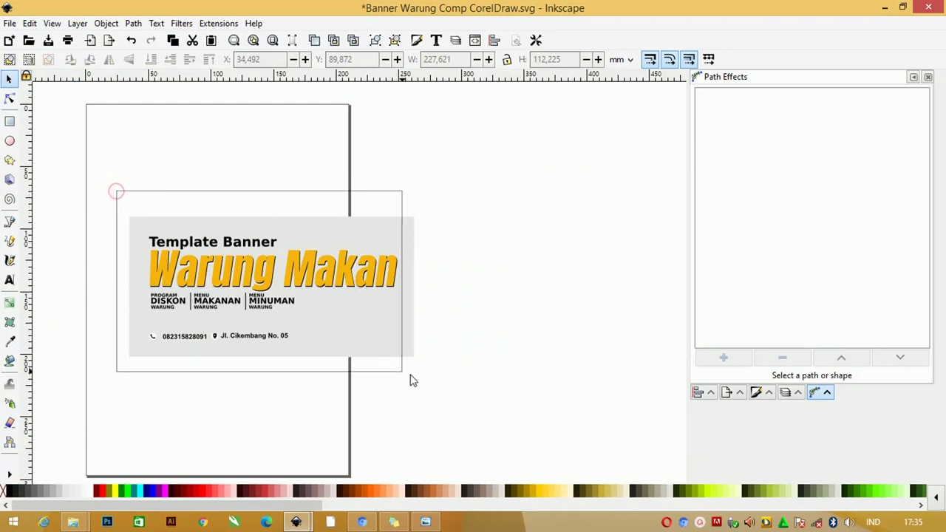
{"action": "scroll", "coordinate": [305, 328], "scroll_direction": "up", "scroll_amount": 1}
{"action": "scroll", "coordinate": [312, 315], "scroll_direction": "up", "scroll_amount": 1}
{"action": "scroll", "coordinate": [312, 316], "scroll_direction": "down", "scroll_amount": 2}
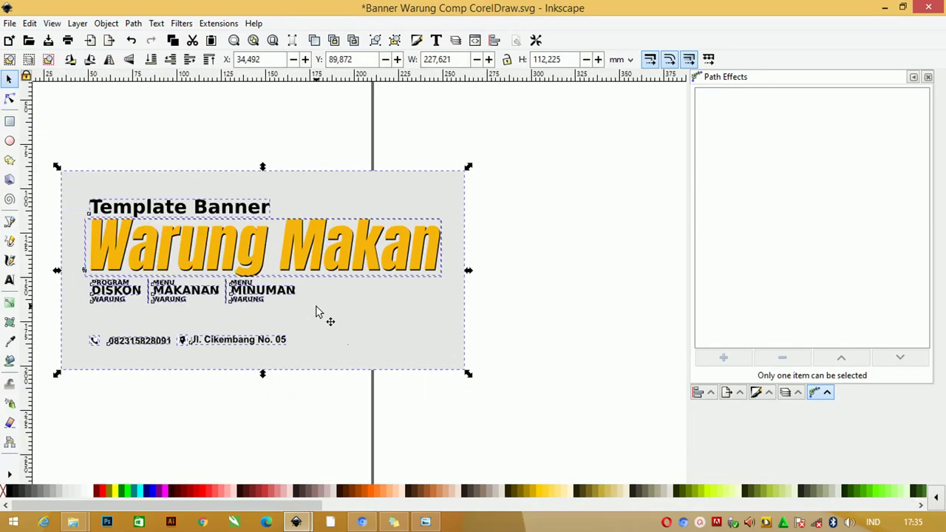
{"action": "key", "text": "alt+Tab"}
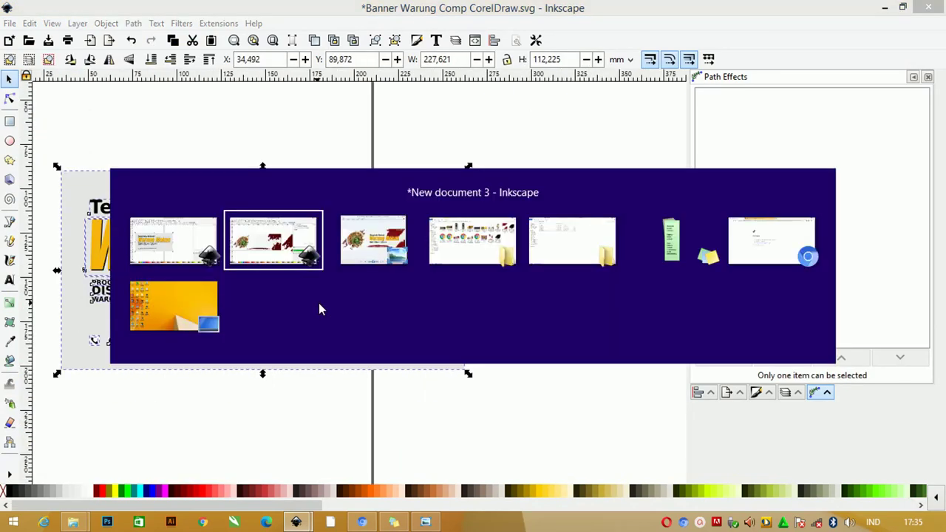
Step: Paste the copied text block and drop it just below the banner
{"action": "key", "text": "ctrl+v"}
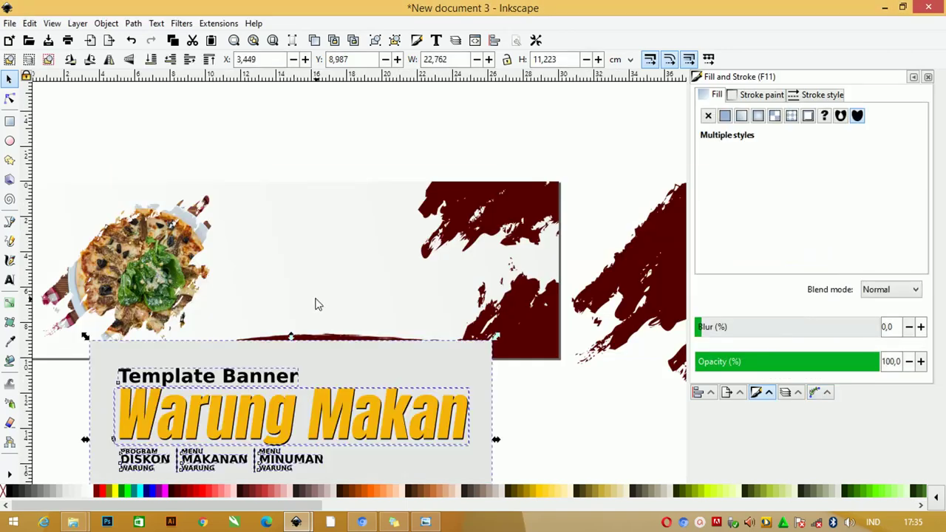
{"action": "scroll", "coordinate": [312, 300], "scroll_direction": "down", "scroll_amount": 1}
{"action": "left_click_drag", "start_coordinate": [341, 353], "coordinate": [345, 381]}
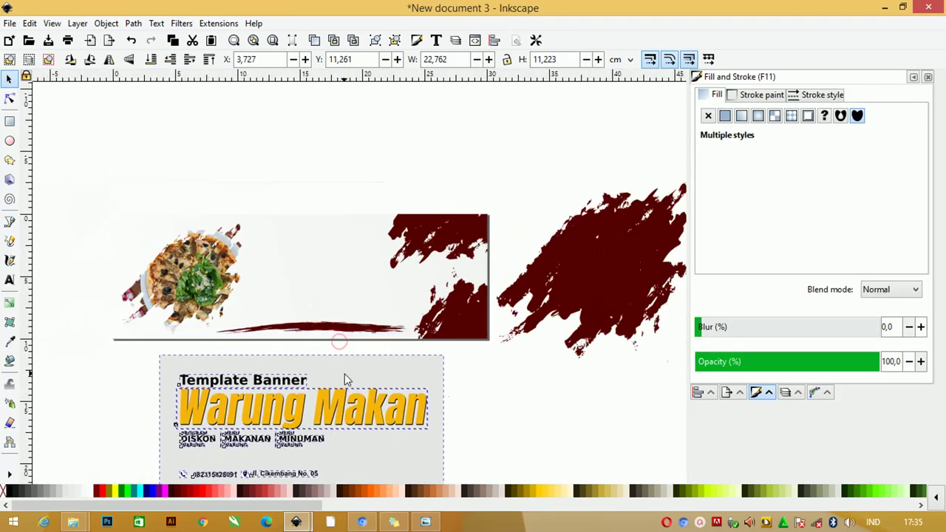
{"action": "left_click", "coordinate": [10, 279]}
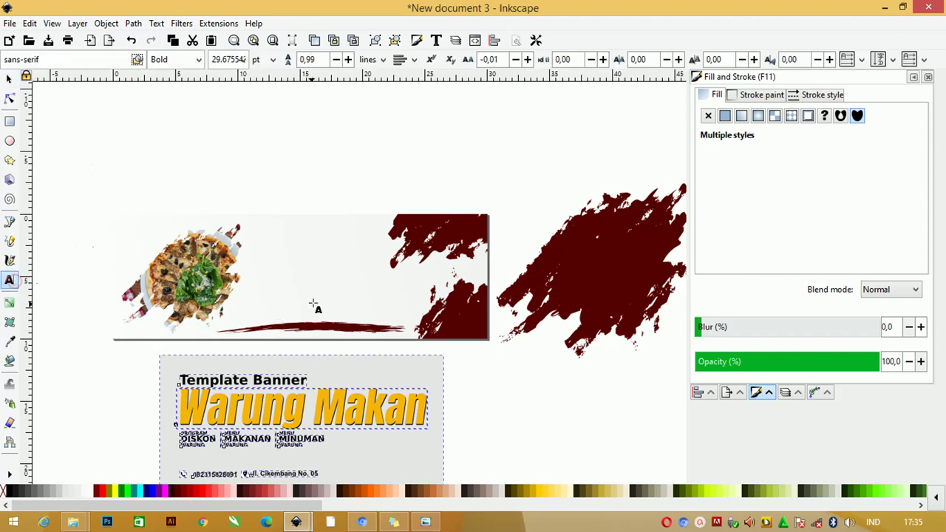
{"action": "left_click", "coordinate": [287, 271]}
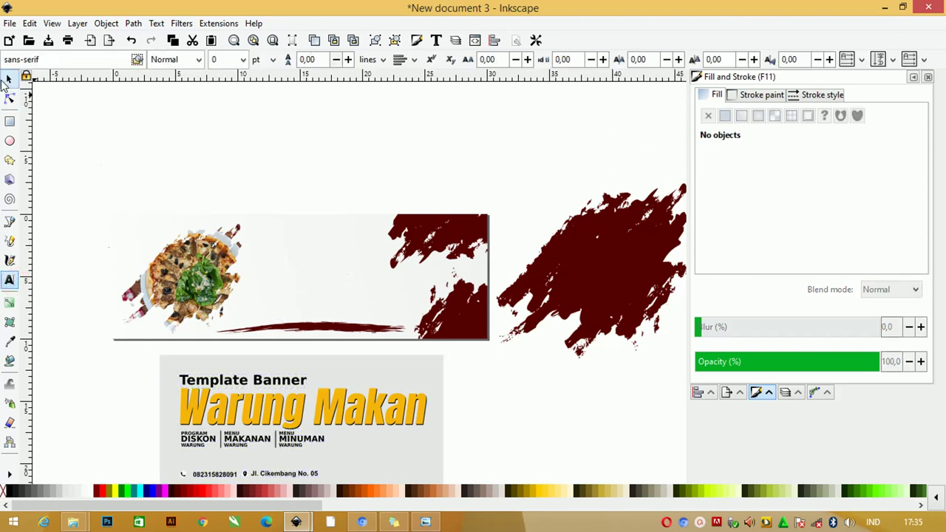
Step: Move the headline and menu labels onto the upper banner and scale them down to fit
{"action": "left_click", "coordinate": [9, 79]}
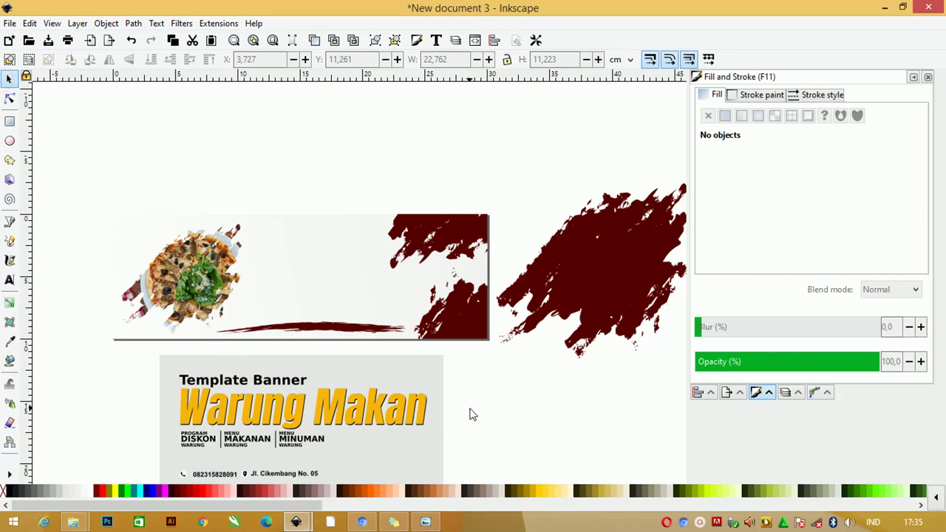
{"action": "scroll", "coordinate": [473, 414], "scroll_direction": "down", "scroll_amount": 1}
{"action": "left_click_drag", "start_coordinate": [461, 436], "coordinate": [143, 333]}
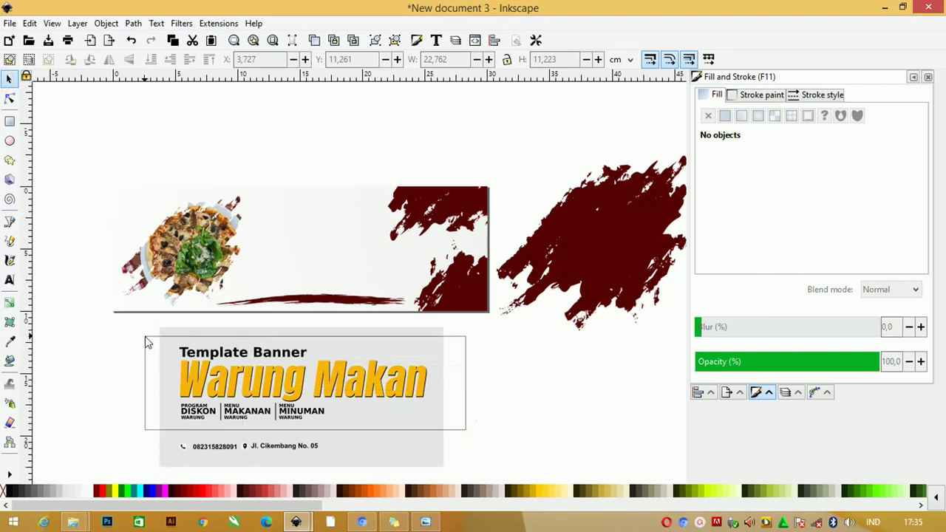
{"action": "key", "text": "ctrl+g"}
{"action": "key", "text": "End"}
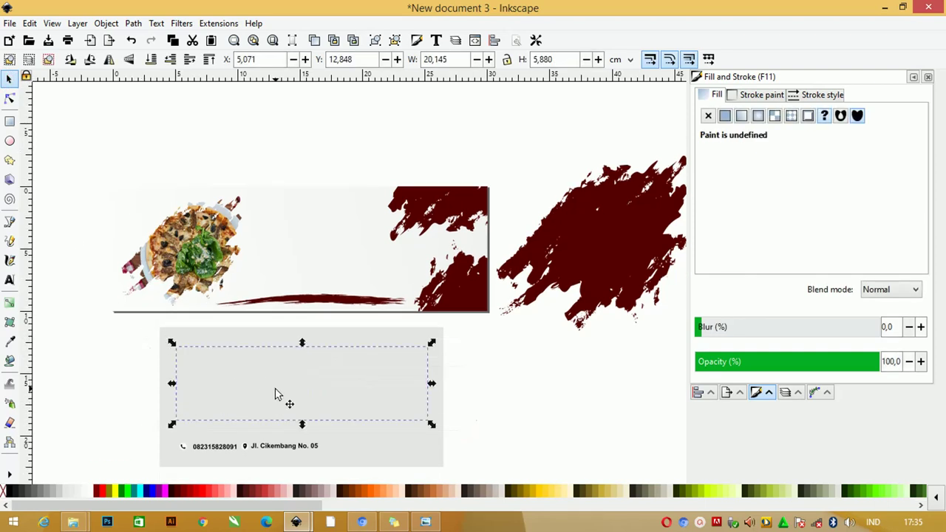
{"action": "key", "text": "ctrl+z"}
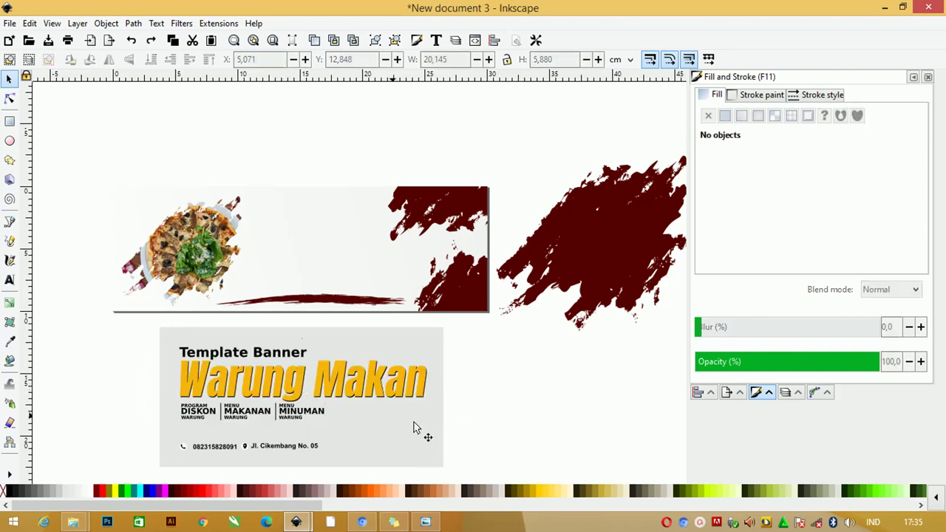
{"action": "left_click_drag", "start_coordinate": [473, 430], "coordinate": [164, 336]}
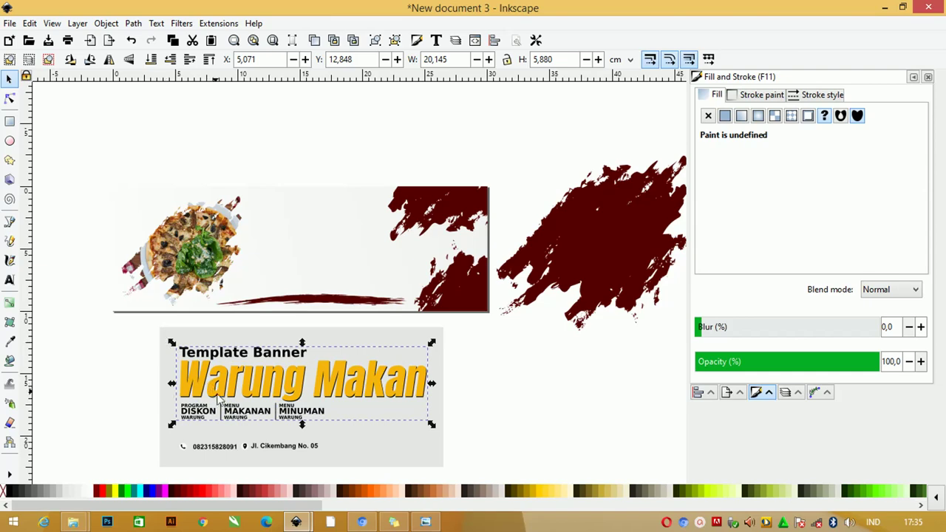
{"action": "left_click_drag", "start_coordinate": [219, 396], "coordinate": [406, 301]}
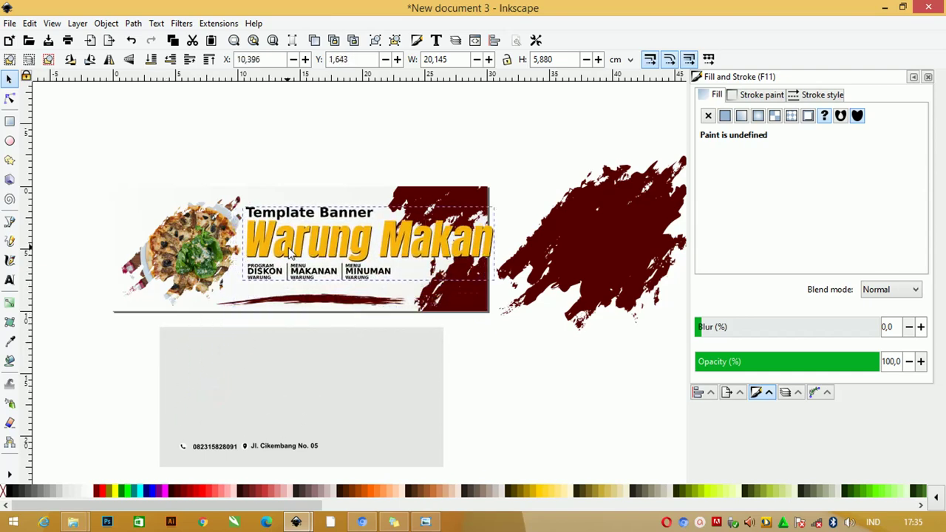
{"action": "left_click_drag", "start_coordinate": [508, 296], "coordinate": [419, 266]}
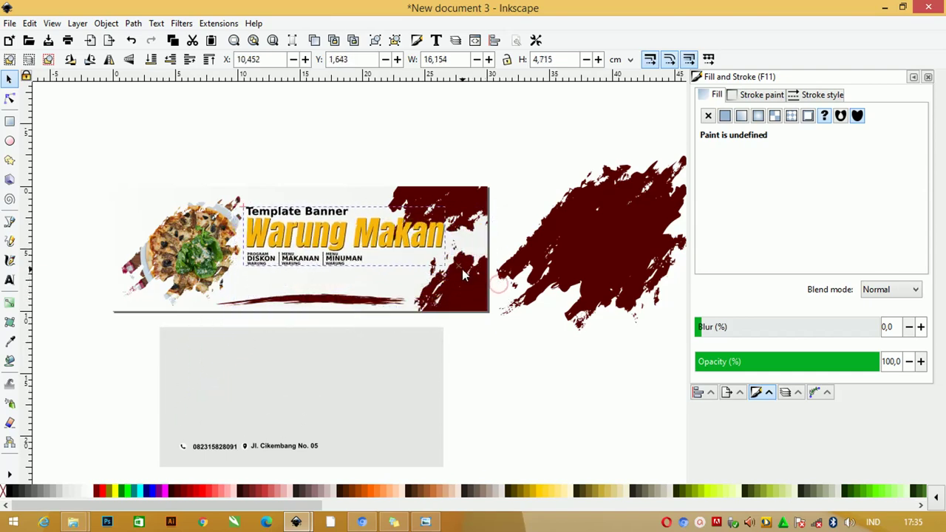
{"action": "left_click_drag", "start_coordinate": [376, 242], "coordinate": [386, 250]}
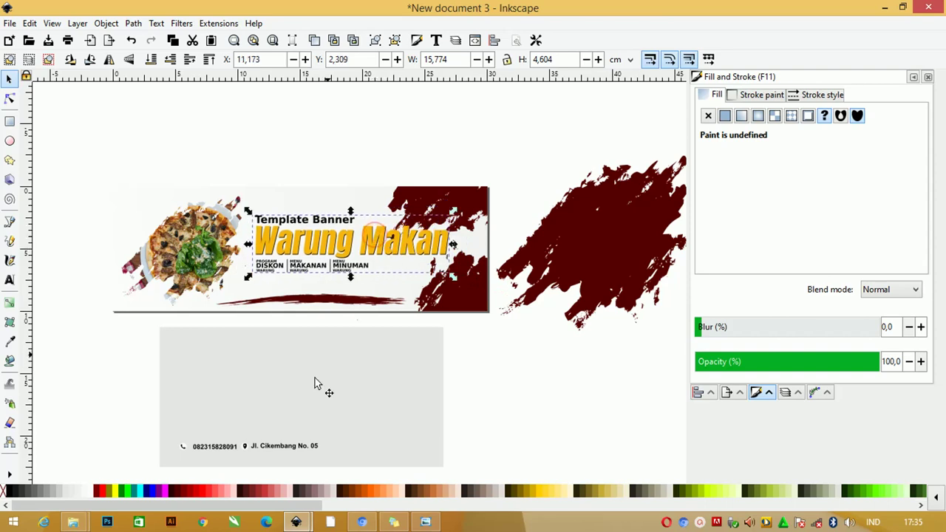
Step: Move the phone and address texts up onto the banner's lower edge
{"action": "left_click", "coordinate": [299, 453]}
{"action": "left_click_drag", "start_coordinate": [137, 420], "coordinate": [366, 471]}
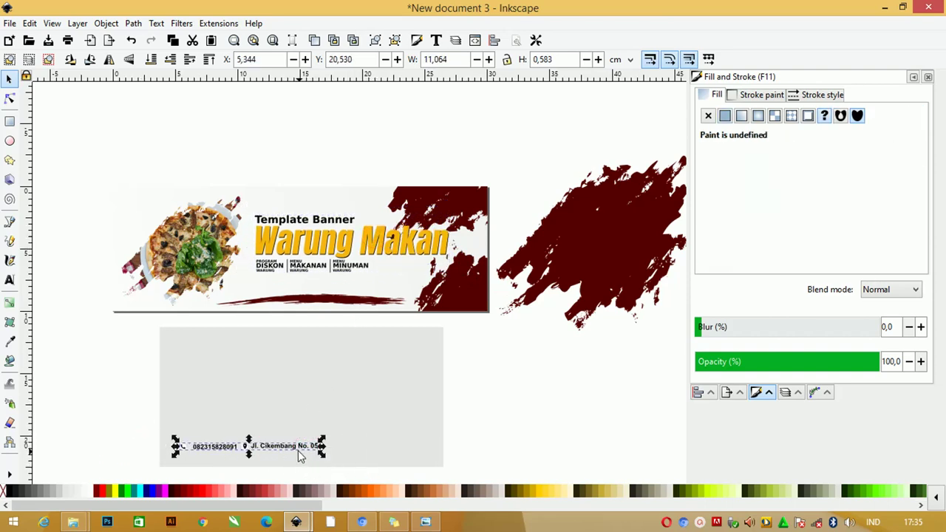
{"action": "mouse_move", "coordinate": [293, 448]}
{"action": "left_mouse_down"}
{"action": "mouse_move", "coordinate": [371, 315]}
{"action": "mouse_move", "coordinate": [362, 300]}
{"action": "left_mouse_up"}
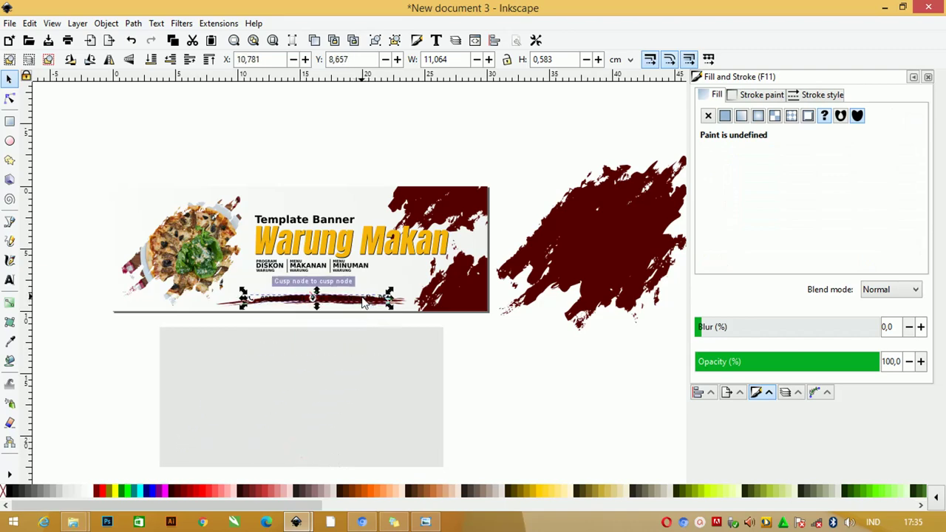
Step: Thicken the dark-red brush stroke by dragging its bottom-left node outward
{"action": "scroll", "coordinate": [362, 300], "scroll_direction": "up", "scroll_amount": 3}
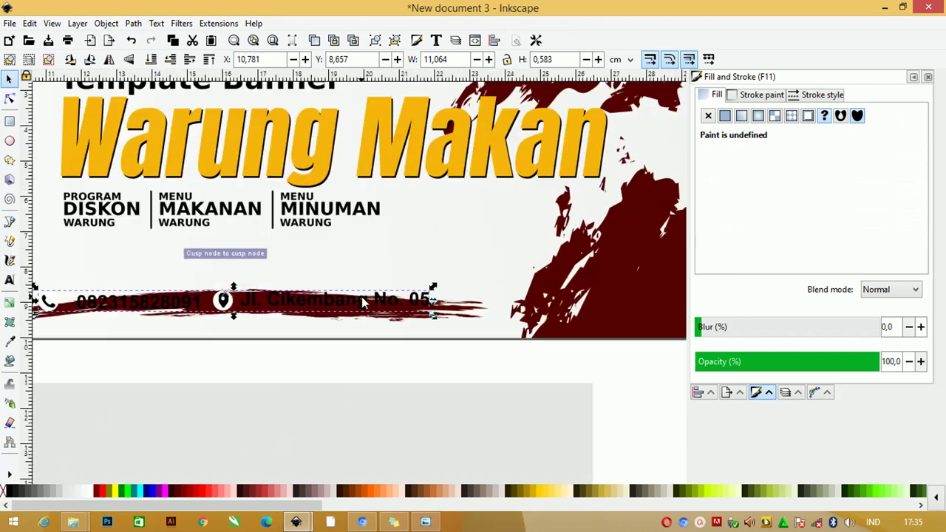
{"action": "left_click", "coordinate": [443, 299]}
{"action": "scroll", "coordinate": [450, 297], "scroll_direction": "down", "scroll_amount": 1}
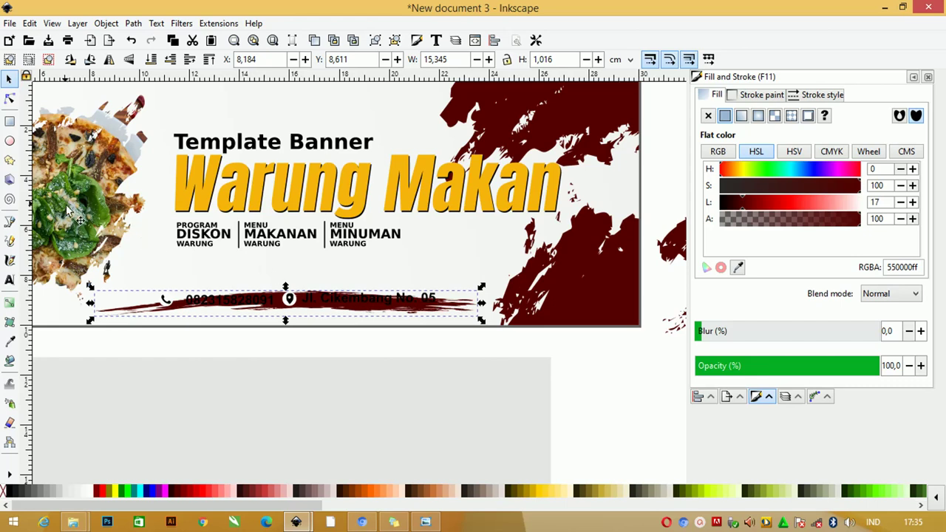
{"action": "left_click", "coordinate": [9, 98]}
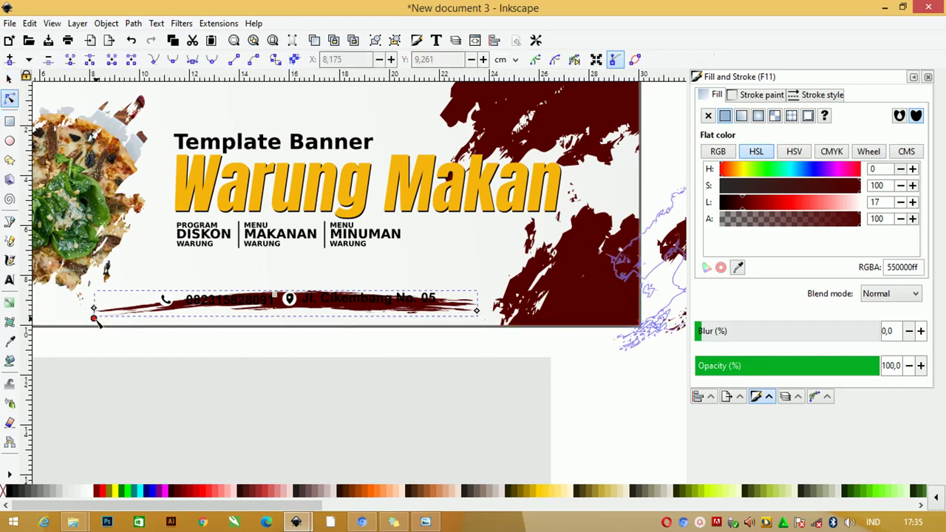
{"action": "left_click_drag", "start_coordinate": [93, 319], "coordinate": [88, 324]}
{"action": "left_click", "coordinate": [9, 79]}
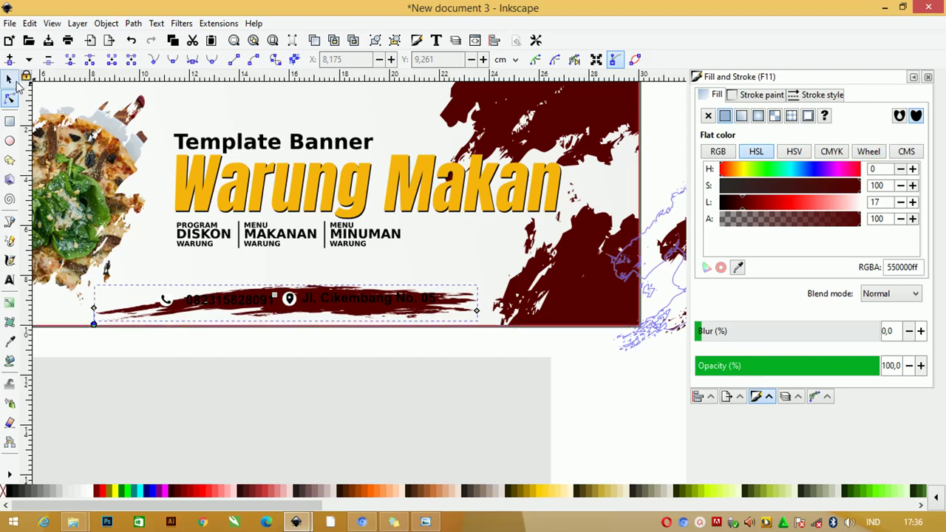
Step: Narrow the contact-info group to 8,434 × 0,445 cm and shift it slightly left onto the stroke
{"action": "left_click", "coordinate": [218, 359]}
{"action": "left_click", "coordinate": [196, 304]}
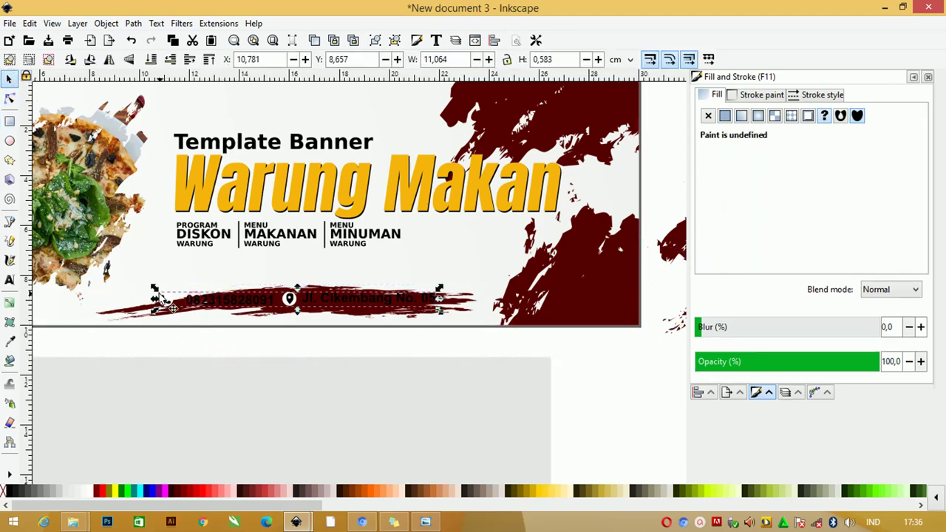
{"action": "left_click_drag", "start_coordinate": [158, 289], "coordinate": [196, 300]}
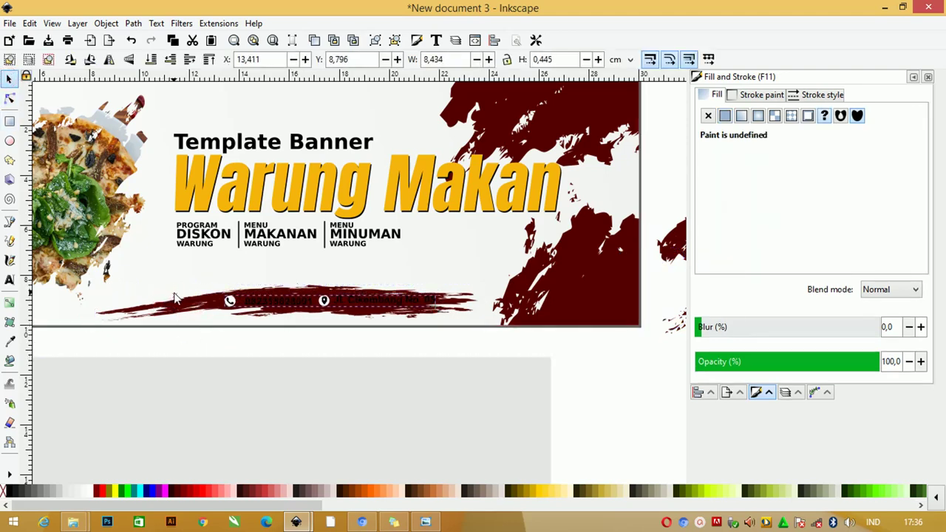
{"action": "left_click_drag", "start_coordinate": [325, 305], "coordinate": [311, 304]}
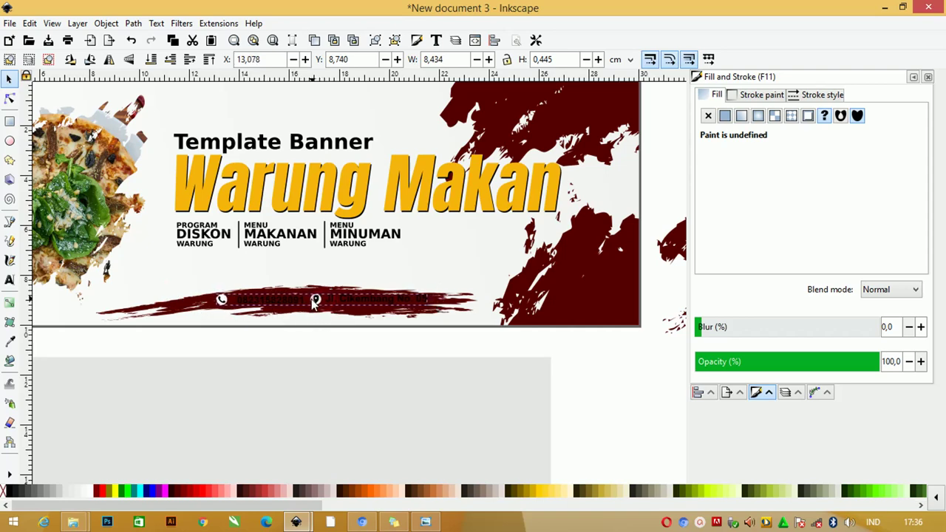
{"action": "scroll", "coordinate": [317, 347], "scroll_direction": "up", "scroll_amount": 2, "text": "ctrl"}
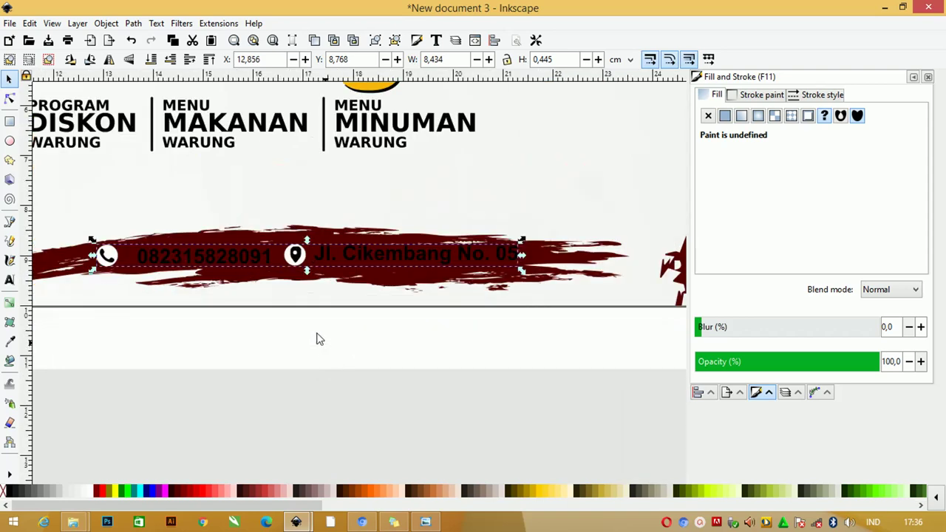
Step: Ungroup the contact row and make the address and phone number texts white (f9f9f9ff)
{"action": "right_click", "coordinate": [304, 253]}
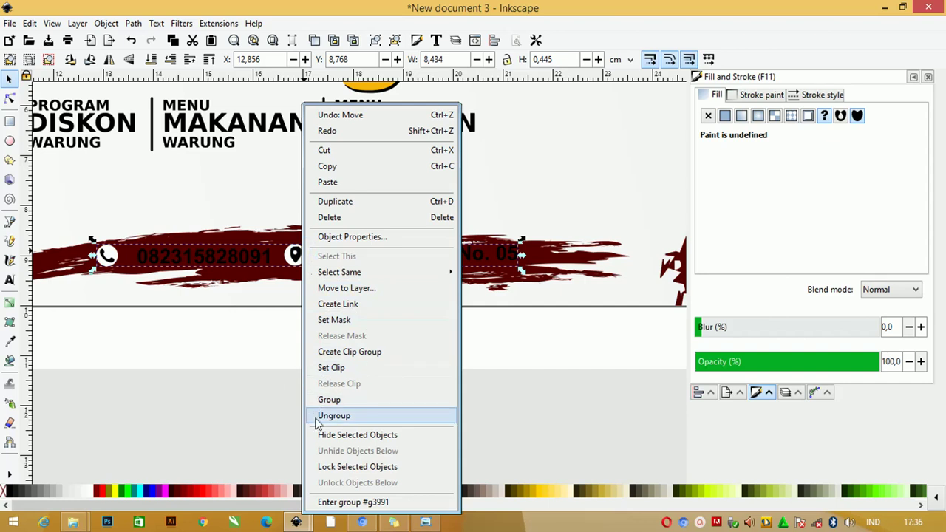
{"action": "left_click", "coordinate": [334, 416]}
{"action": "left_click", "coordinate": [339, 256]}
{"action": "left_click", "coordinate": [339, 254]}
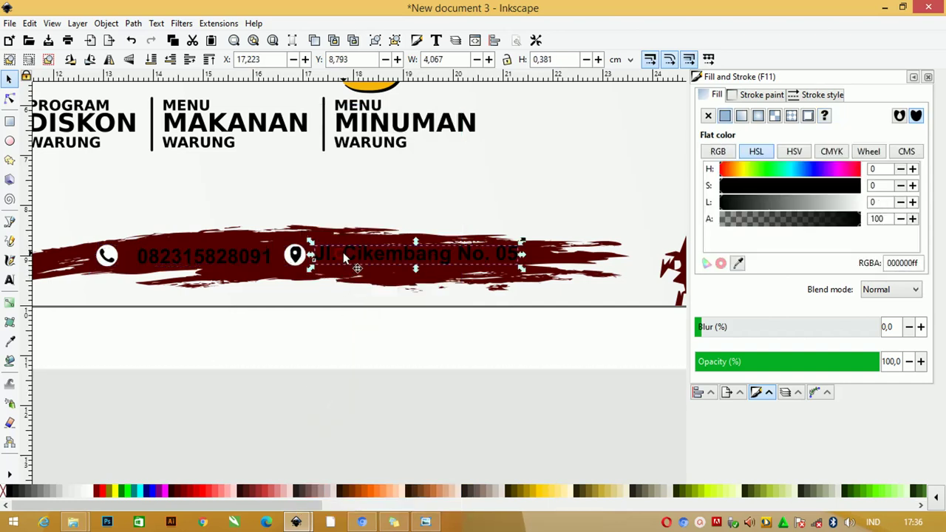
{"action": "left_click", "coordinate": [252, 258], "text": "shift"}
{"action": "left_click", "coordinate": [89, 492]}
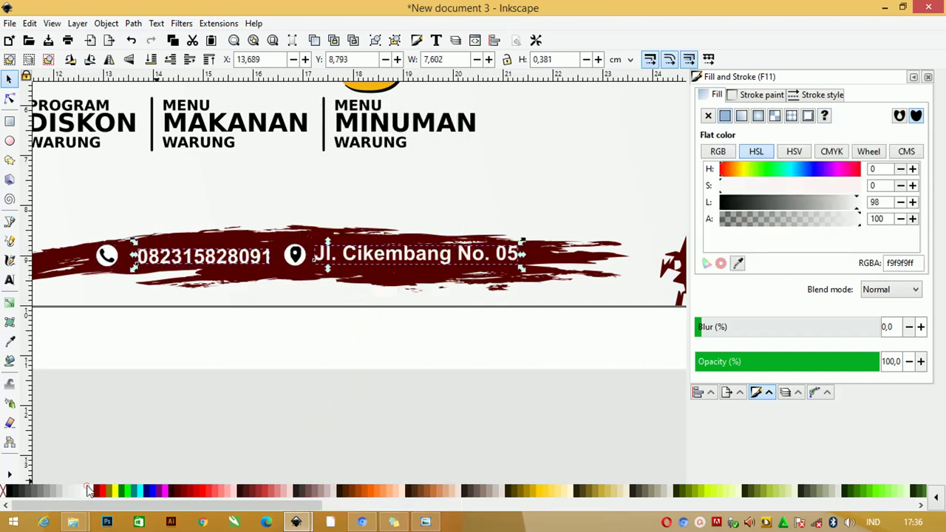
{"action": "left_click", "coordinate": [308, 392]}
Step: Colour the phone and location pin icons dark red
{"action": "left_click", "coordinate": [107, 257]}
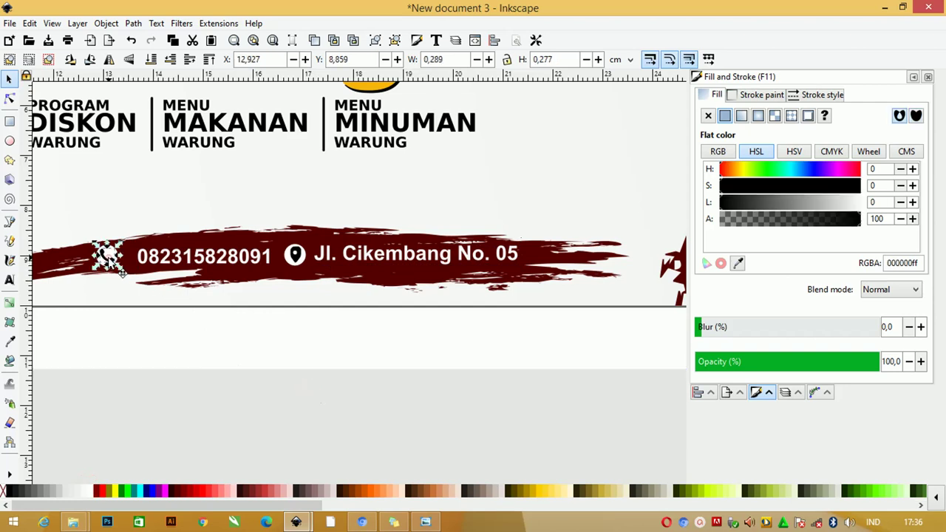
{"action": "left_click", "coordinate": [297, 256], "text": "shift"}
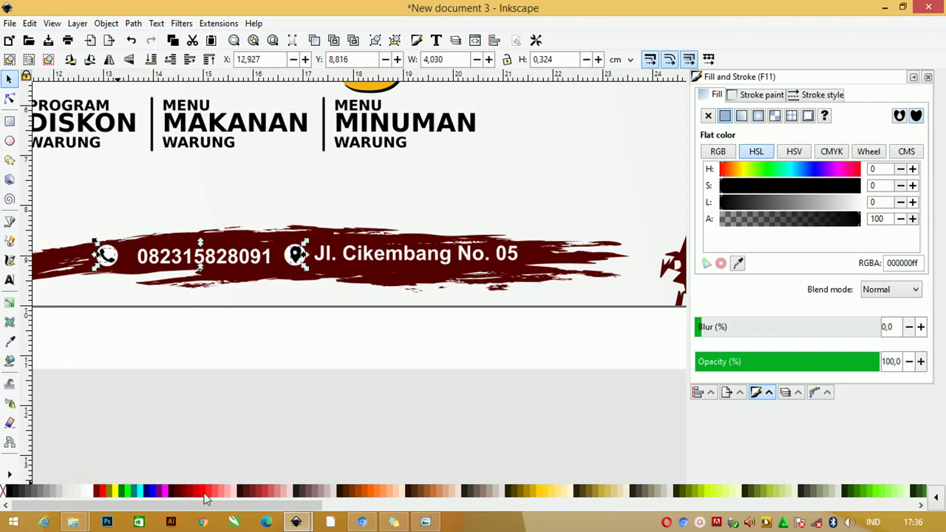
{"action": "left_click", "coordinate": [194, 493]}
{"action": "left_click", "coordinate": [175, 493]}
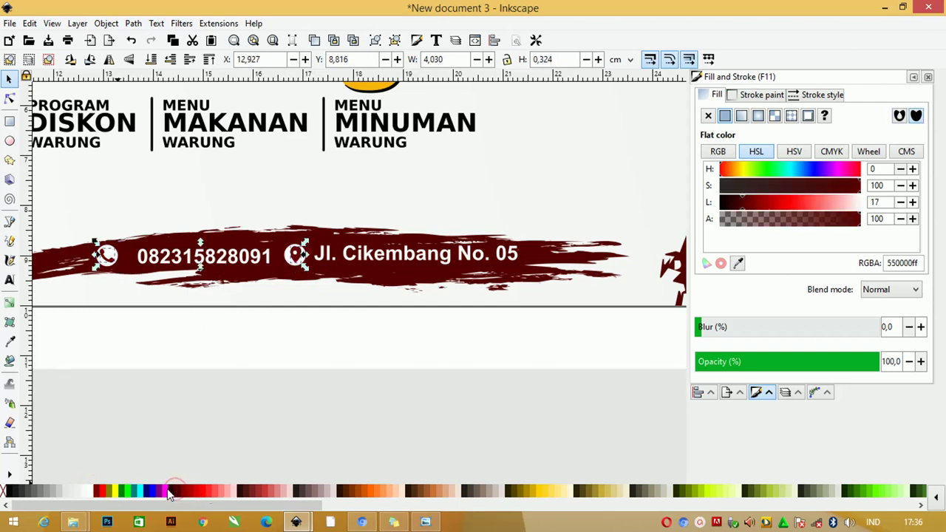
{"action": "left_click", "coordinate": [261, 422]}
{"action": "scroll", "coordinate": [232, 380], "scroll_direction": "down", "scroll_amount": 1}
{"action": "scroll", "coordinate": [232, 380], "scroll_direction": "down", "scroll_amount": 1}
{"action": "scroll", "coordinate": [227, 381], "scroll_direction": "down", "scroll_amount": 1}
Step: Delete the grey backing rectangle and the spare dark-red splash
{"action": "scroll", "coordinate": [228, 381], "scroll_direction": "down", "scroll_amount": 2}
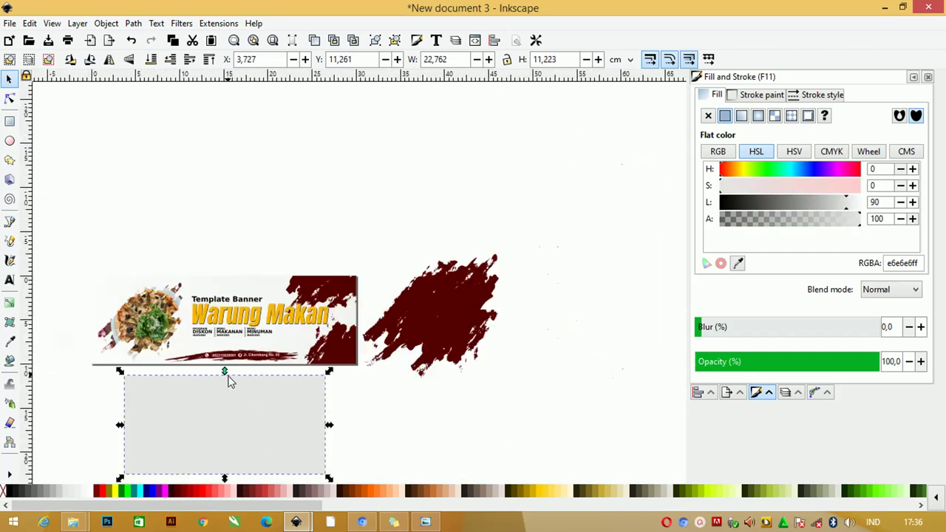
{"action": "scroll", "coordinate": [229, 385], "scroll_direction": "down", "scroll_amount": 1}
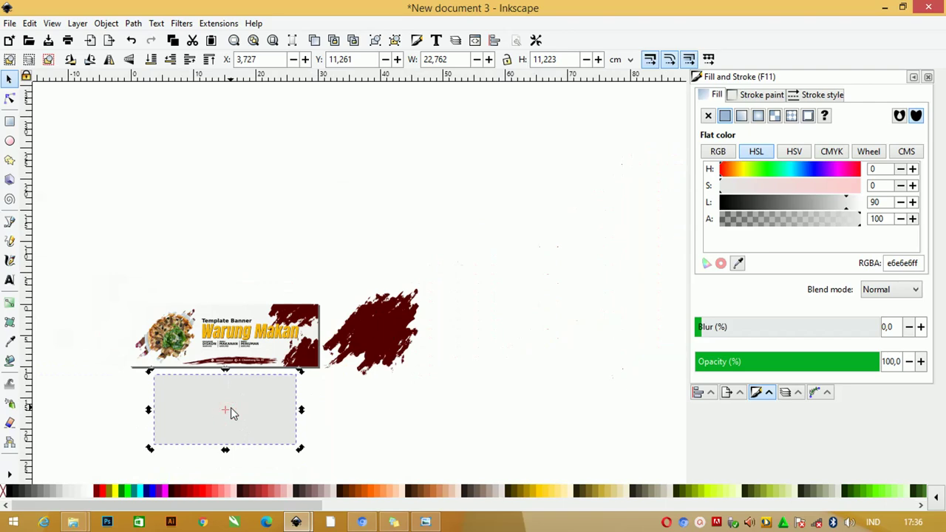
{"action": "key", "text": "Delete"}
{"action": "left_click", "coordinate": [357, 358]}
{"action": "key", "text": "Delete"}
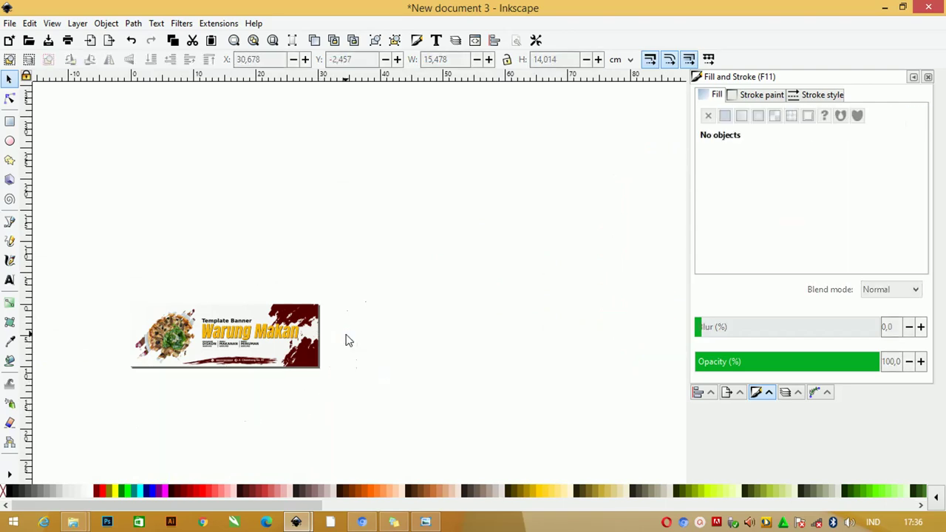
Step: Zoom in to frame the finished Warung Makan banner
{"action": "key", "text": "z"}
{"action": "left_click_drag", "start_coordinate": [84, 288], "coordinate": [390, 403]}
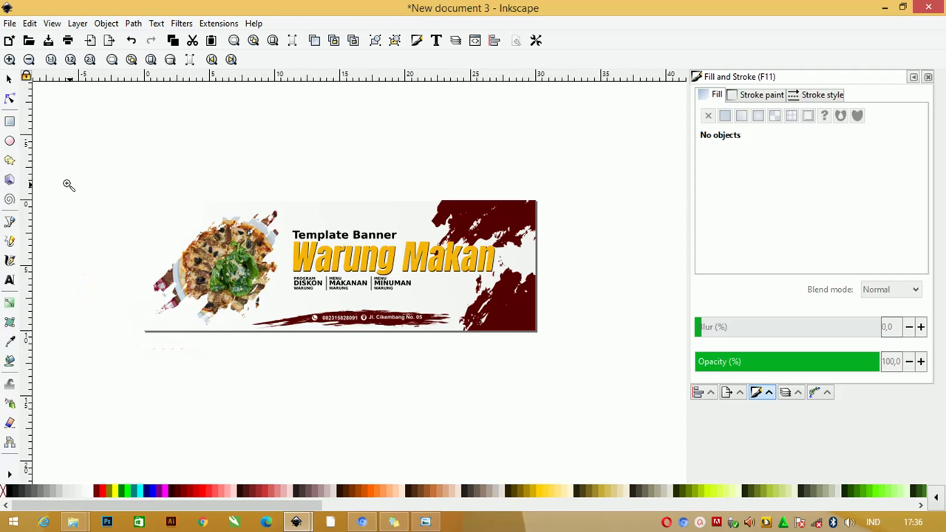
{"action": "left_click", "coordinate": [9, 79]}
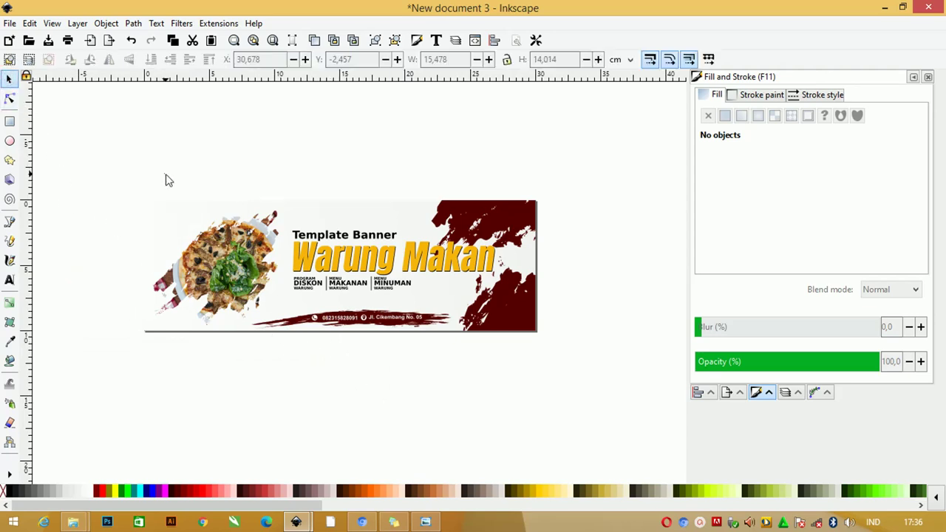
{"action": "key", "text": "z"}
{"action": "mouse_move", "coordinate": [100, 175]}
{"action": "left_mouse_down"}
{"action": "mouse_move", "coordinate": [608, 383]}
{"action": "mouse_move", "coordinate": [636, 385]}
{"action": "left_mouse_up"}
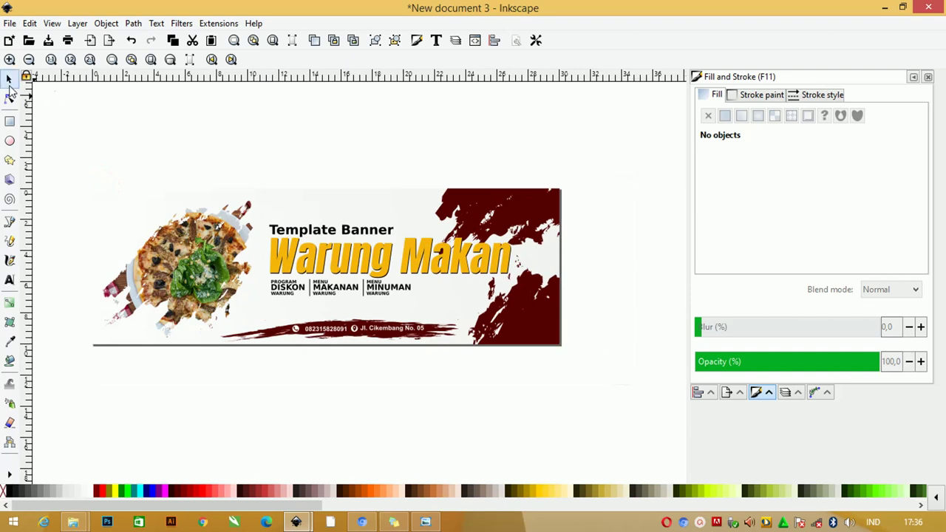
{"action": "left_click", "coordinate": [9, 78]}
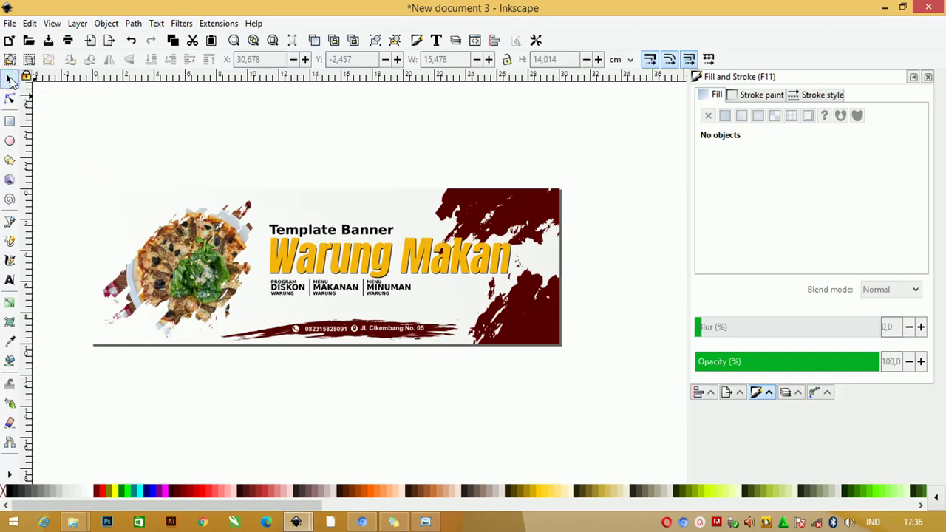